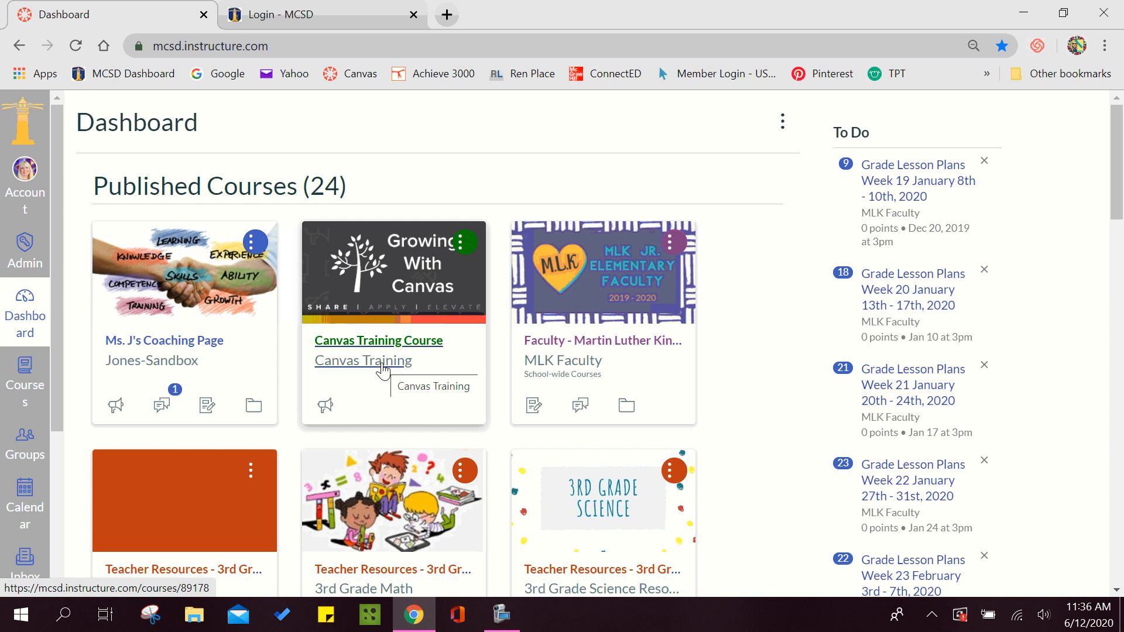
Open the 2.11 Try Creating Modules assignment in the Nurturing module of the Canvas Training course and read its instructions.
click(382, 365)
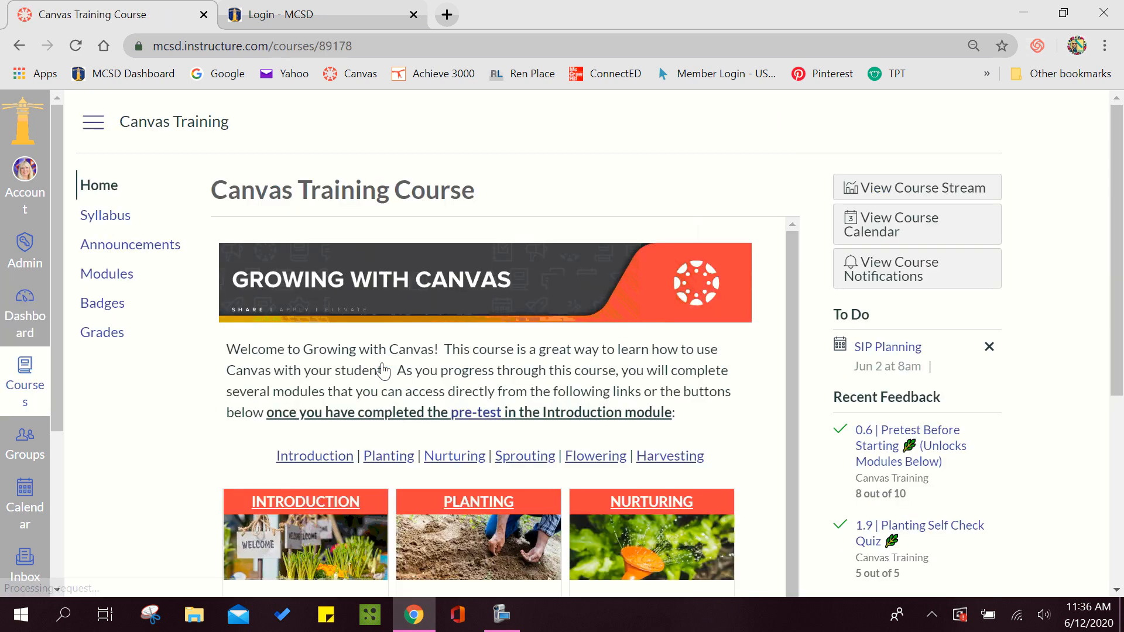
click(646, 508)
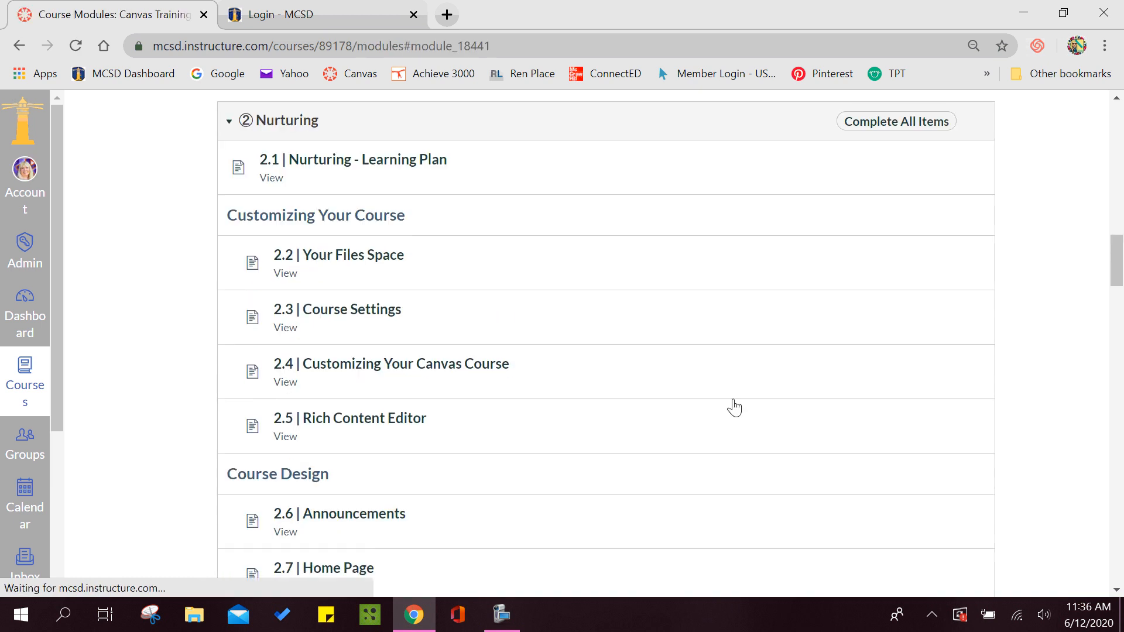
drag(1116, 253, 1119, 294)
click(332, 406)
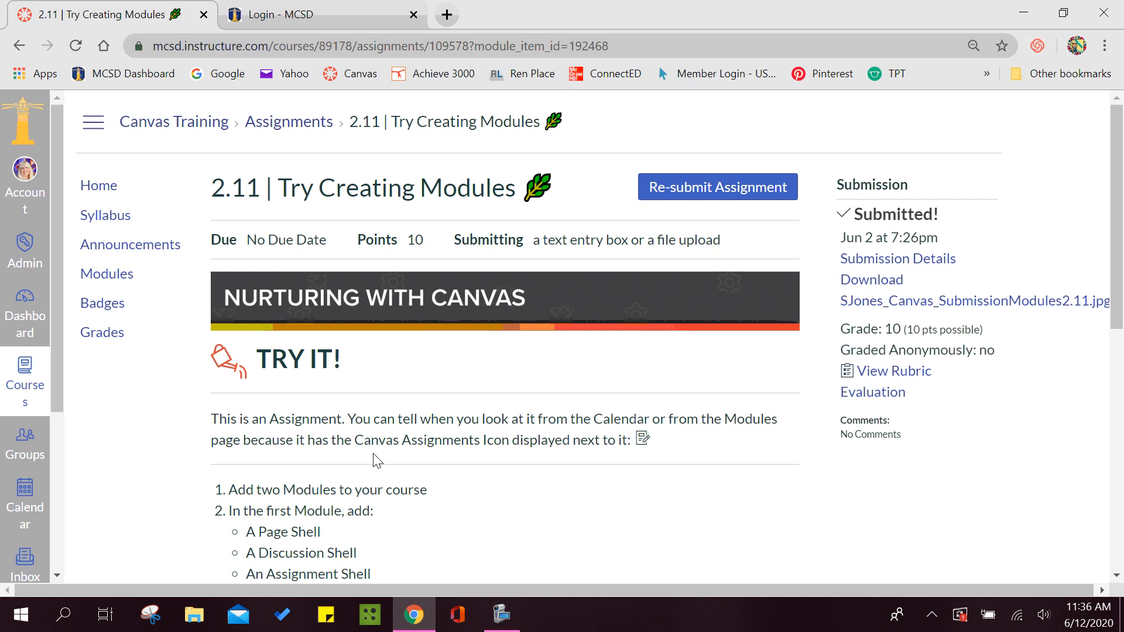
drag(1120, 181, 1120, 261)
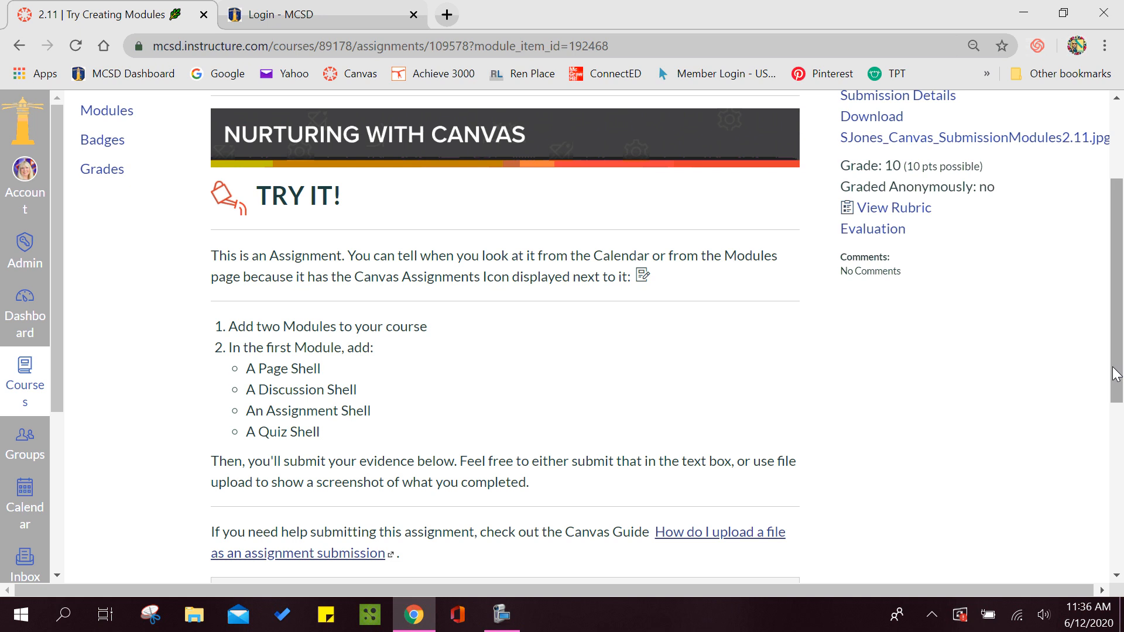
scroll(1115, 374, up, 3)
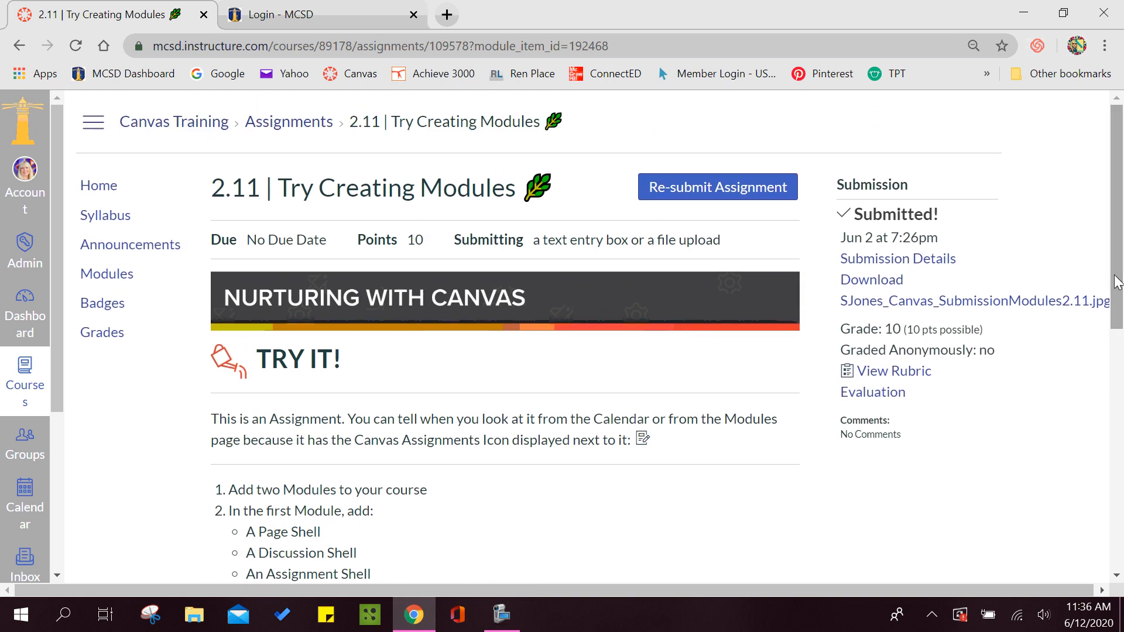
Open the modules of the Ms. J's Coaching Page course and review the items in 5th Earth Changes Over Time.
click(23, 314)
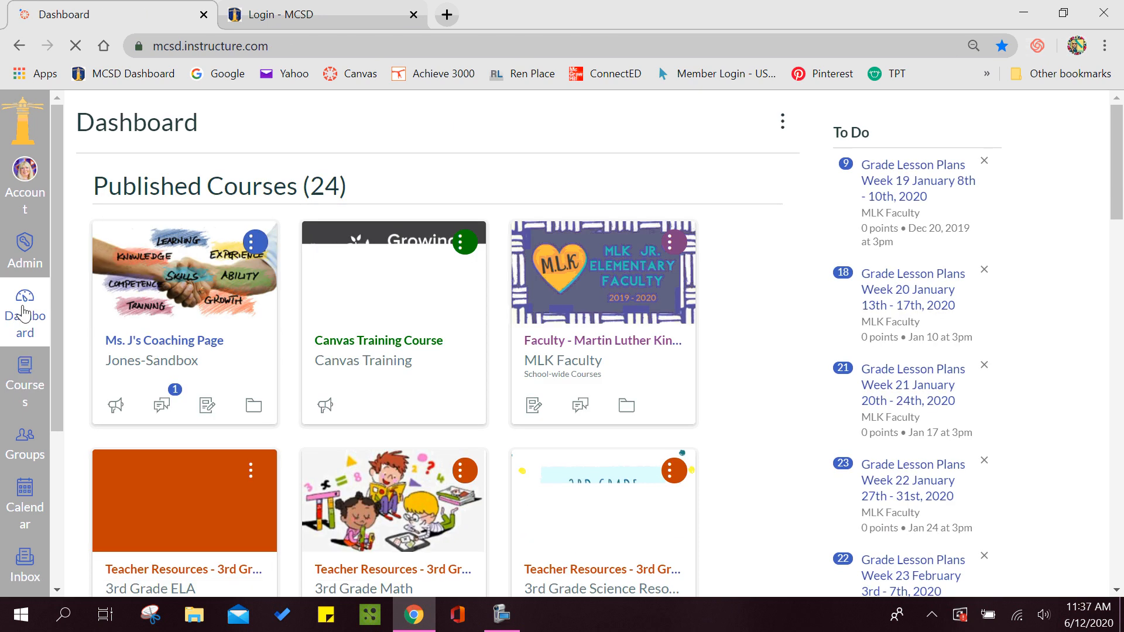
click(162, 366)
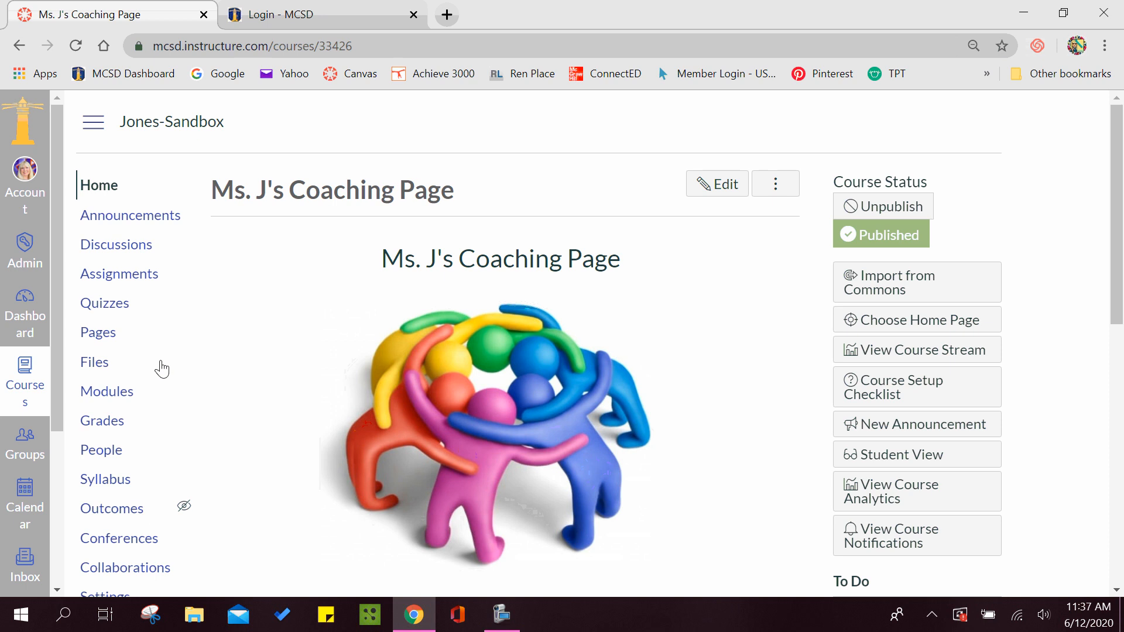
click(106, 397)
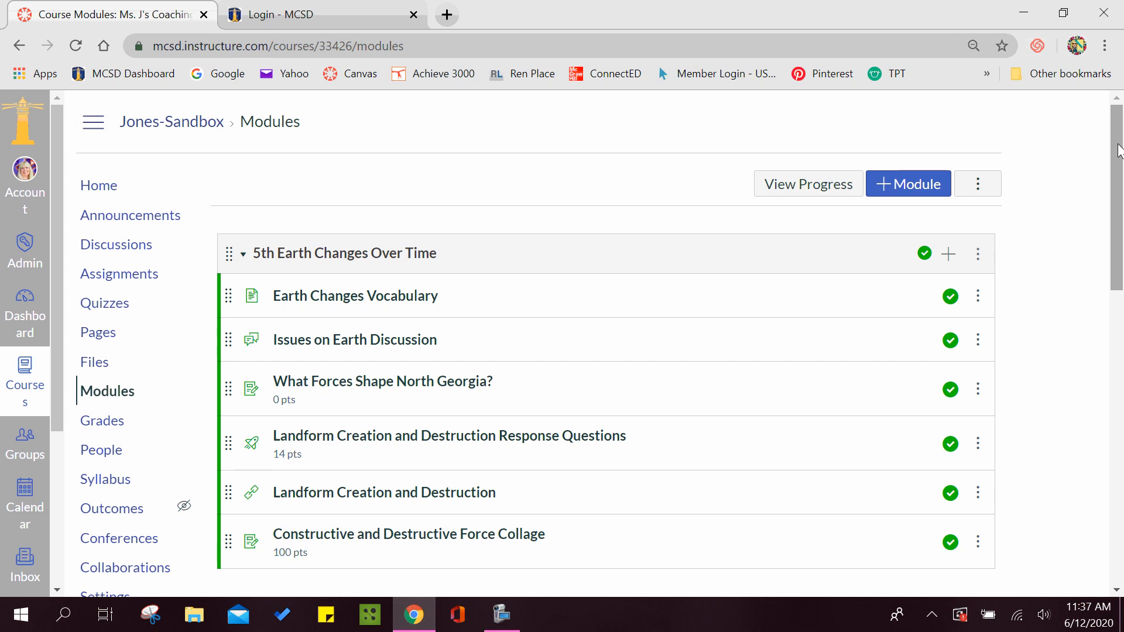
drag(1121, 153, 1122, 172)
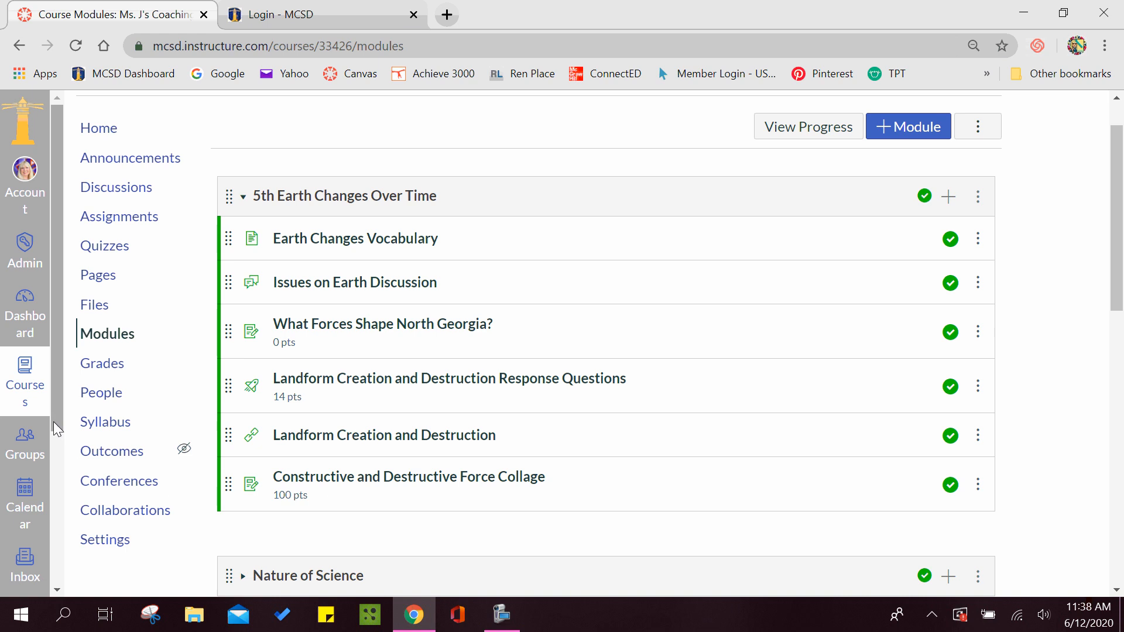
Open Canvas Commons and filter the resources to modules for 4th grade.
drag(51, 419, 49, 507)
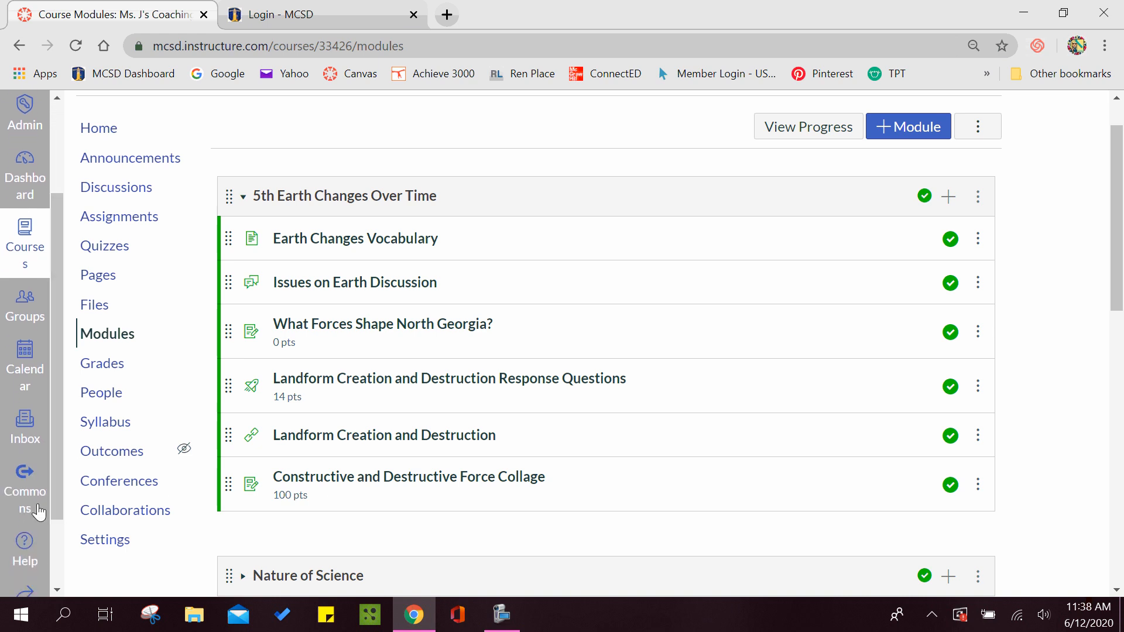
click(27, 489)
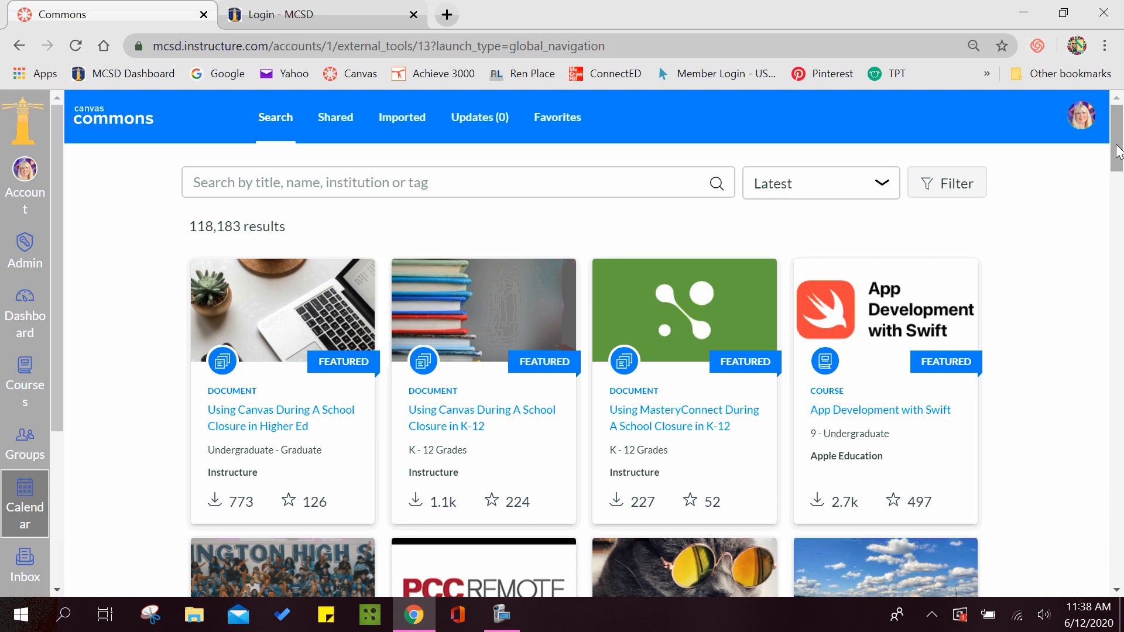
click(958, 186)
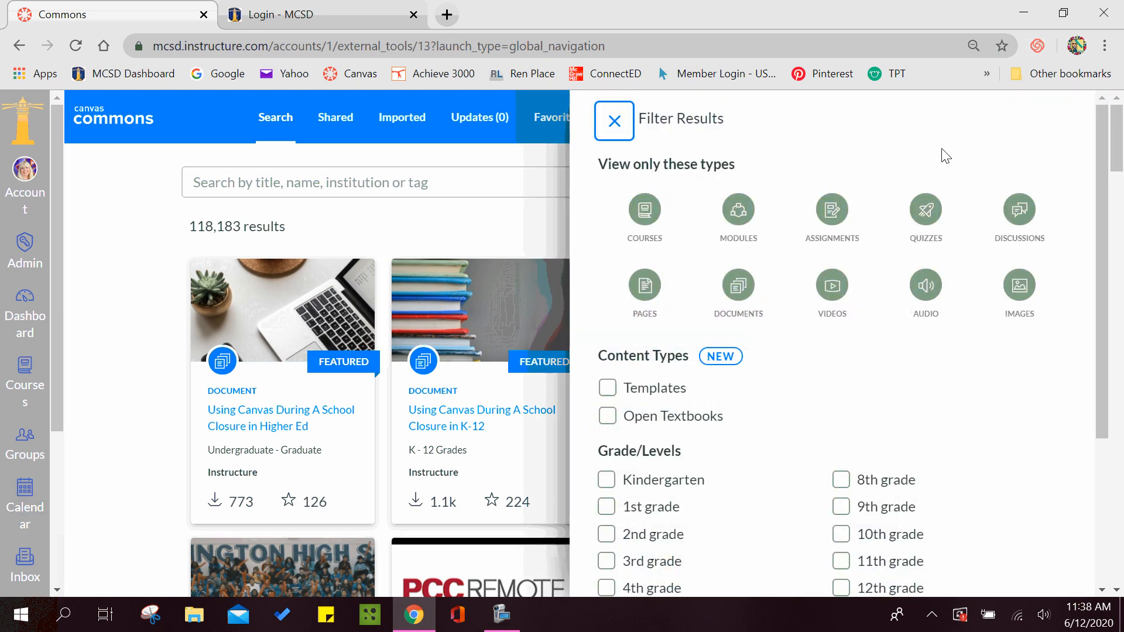
click(747, 222)
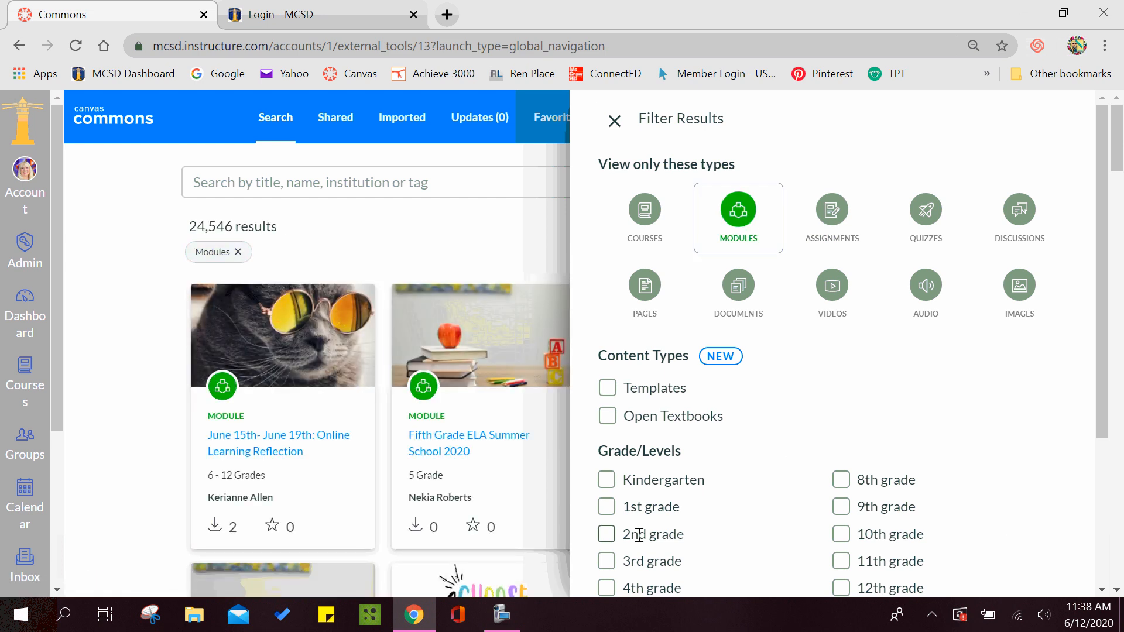
click(606, 588)
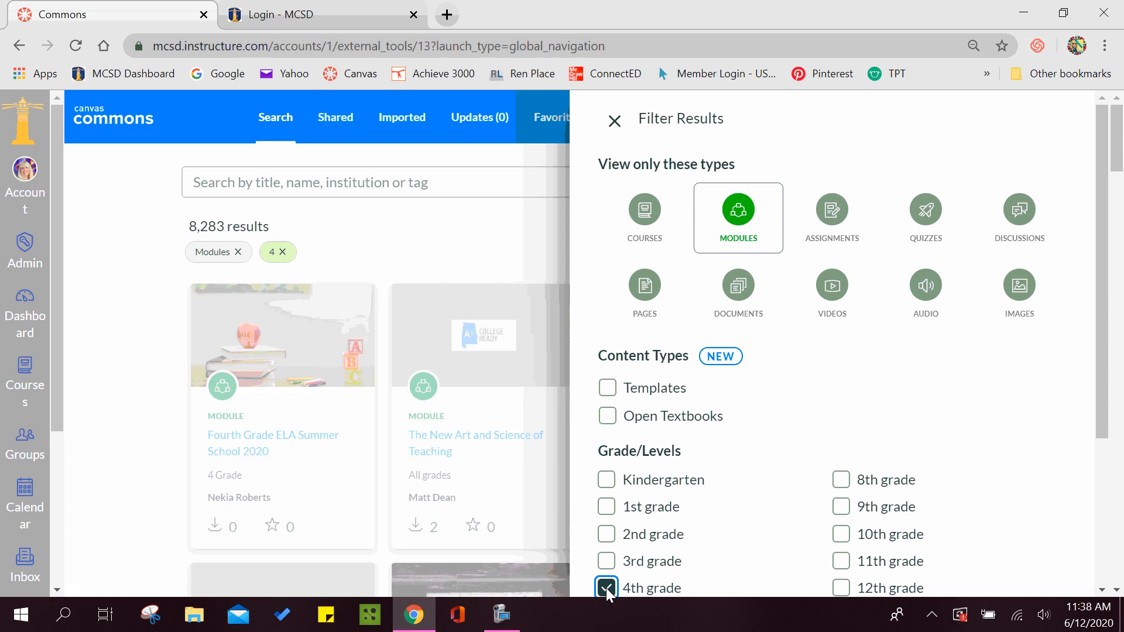
click(476, 232)
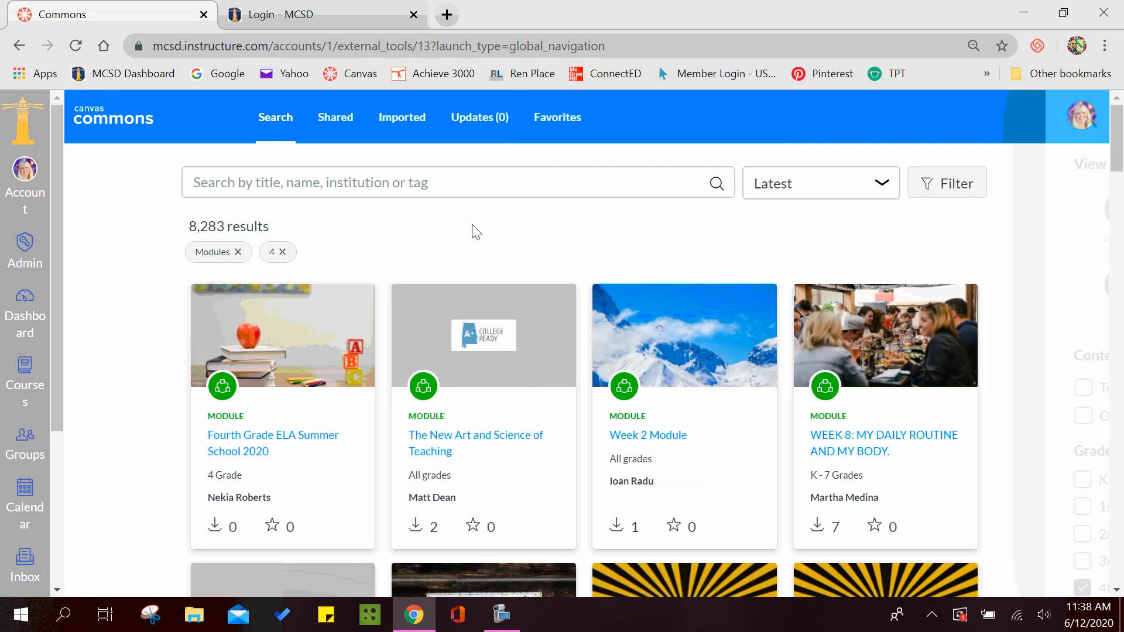
Search the filtered Commons resources for "Science".
click(304, 182)
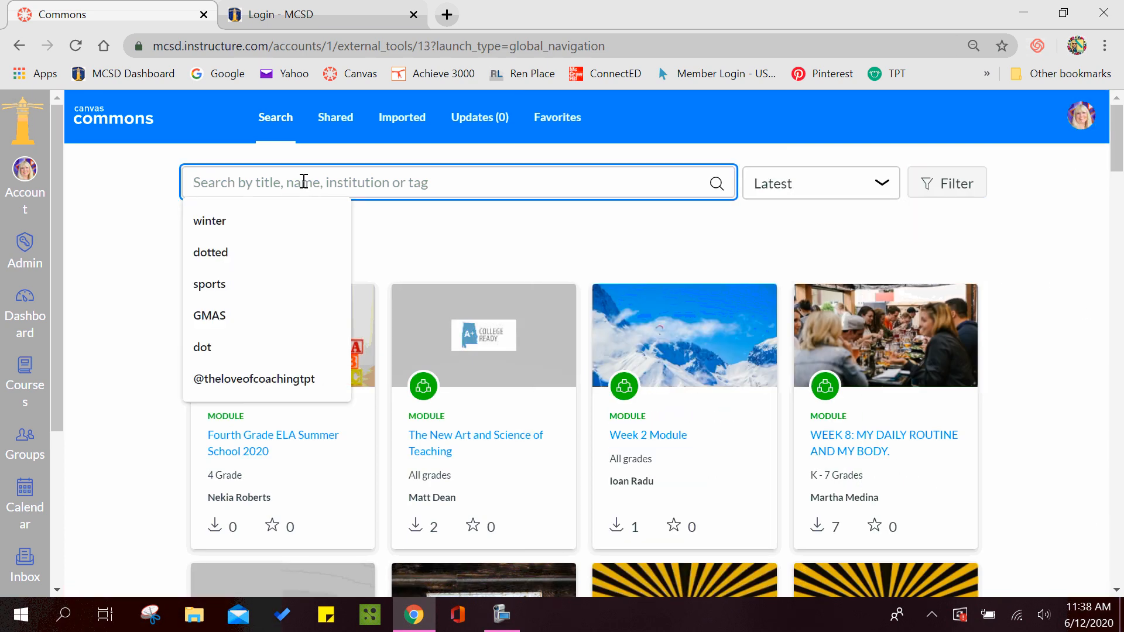
text(Science)
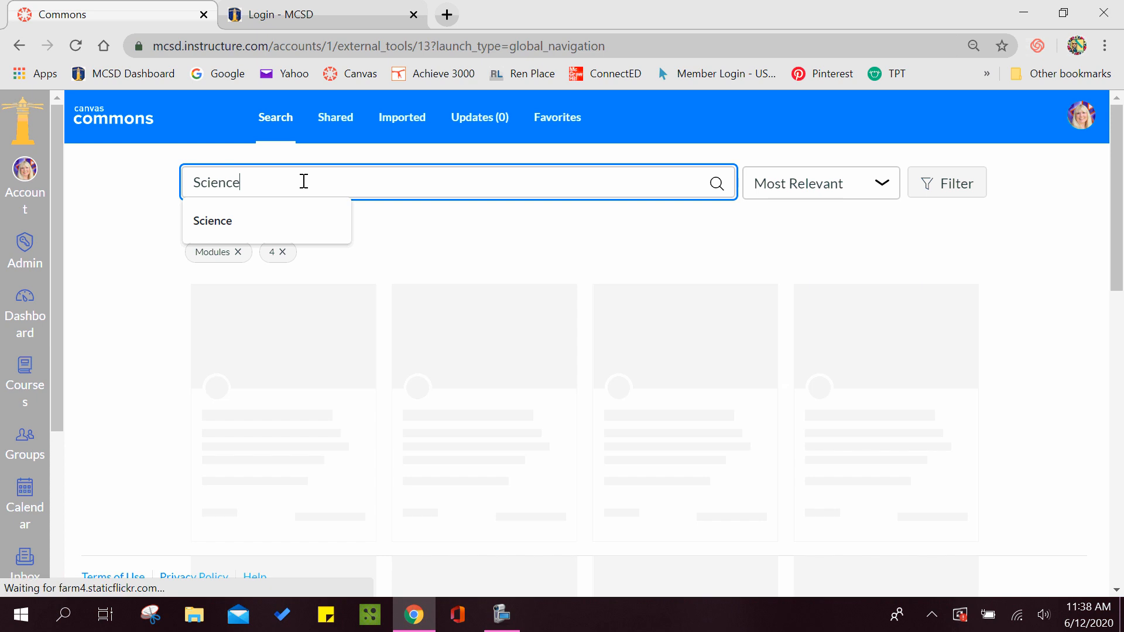
key(Return)
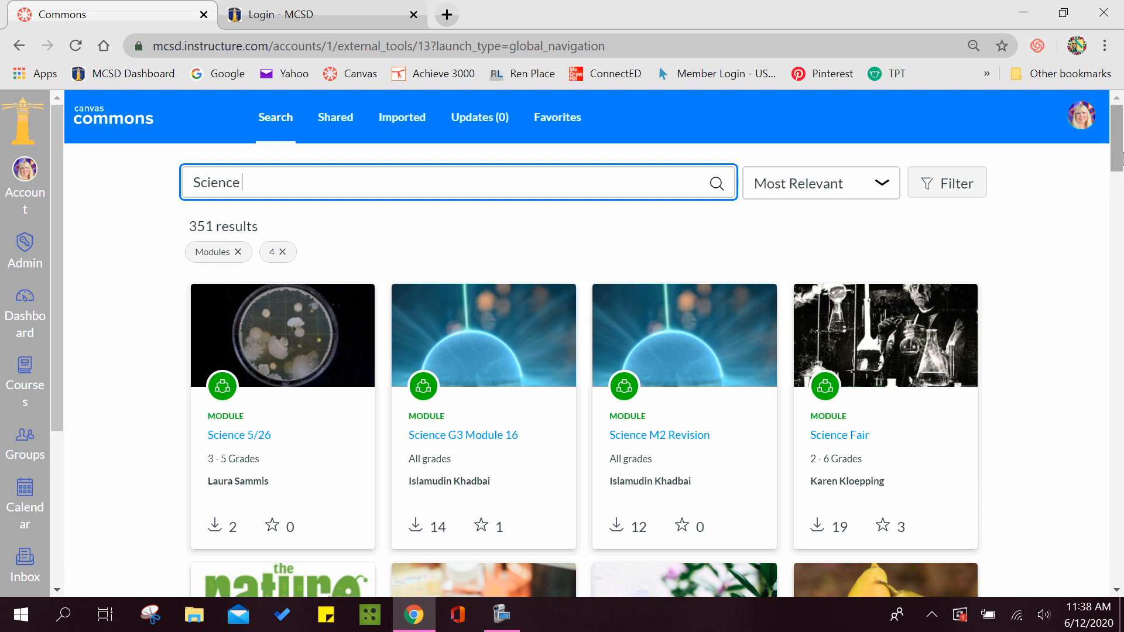
Open the Nature of Science module for grades 4 - 5 from the results and preview its contents.
drag(1119, 133, 1120, 145)
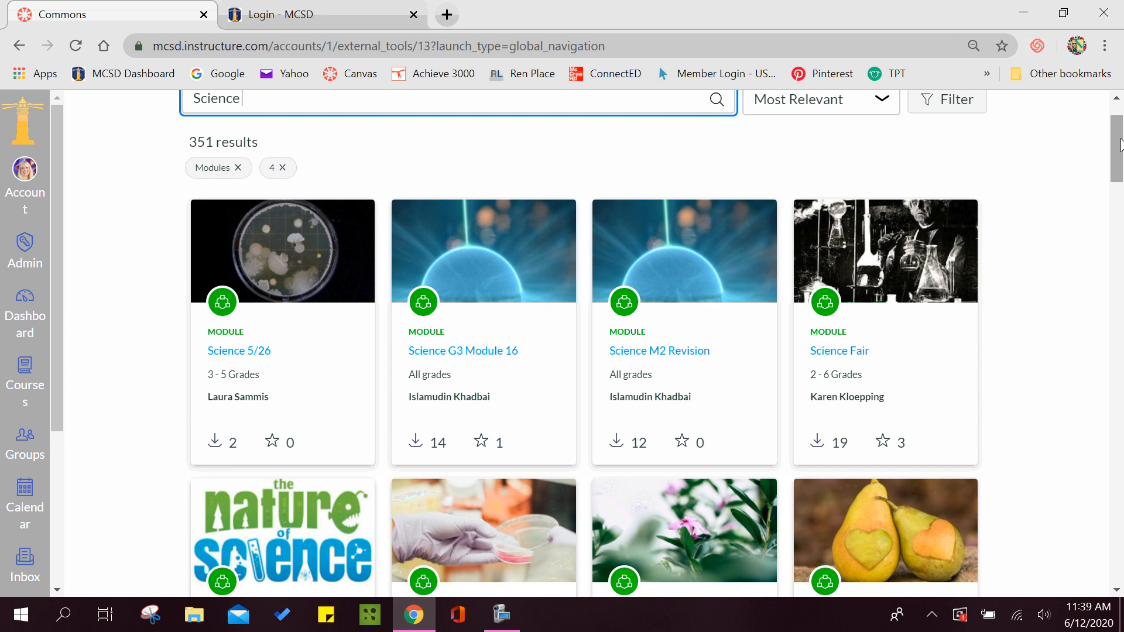
drag(1120, 148, 1020, 195)
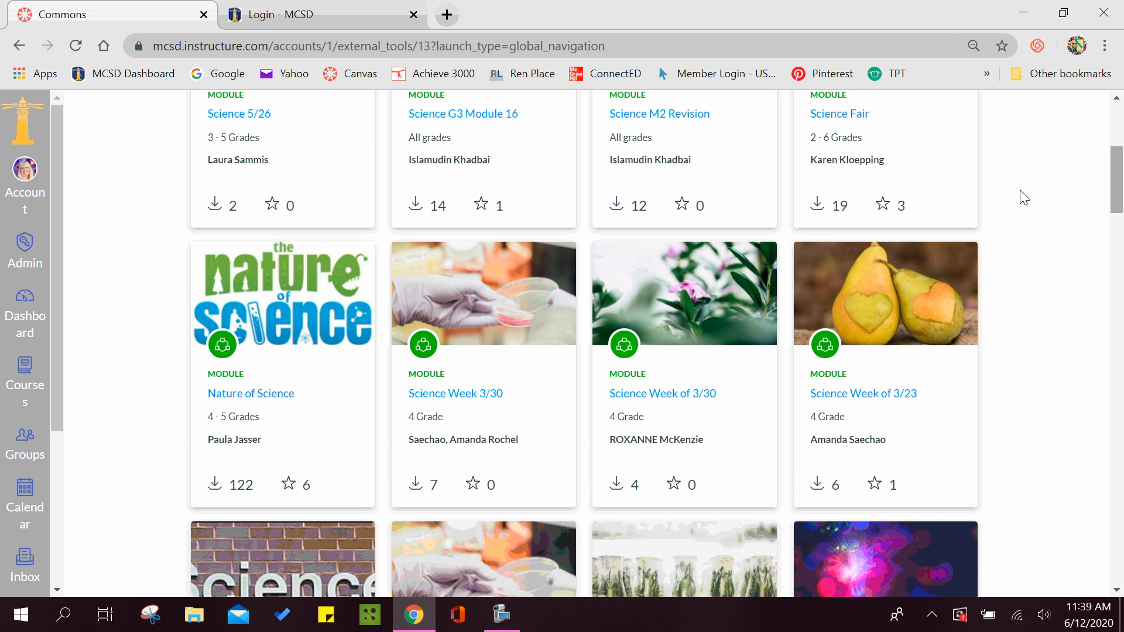
click(279, 396)
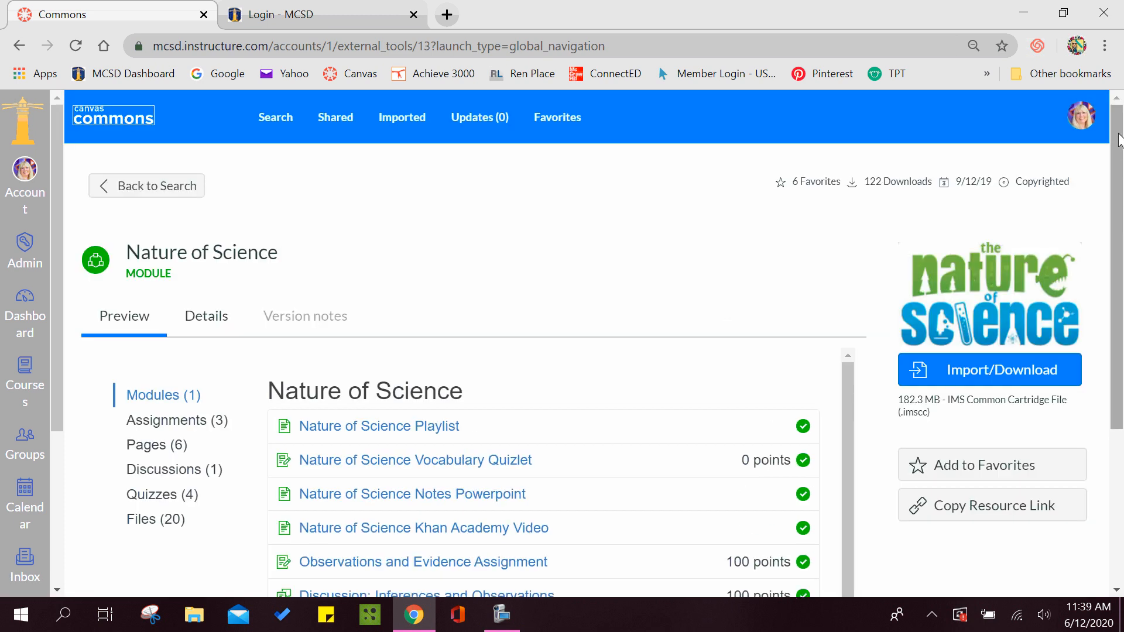
drag(1120, 137, 1123, 288)
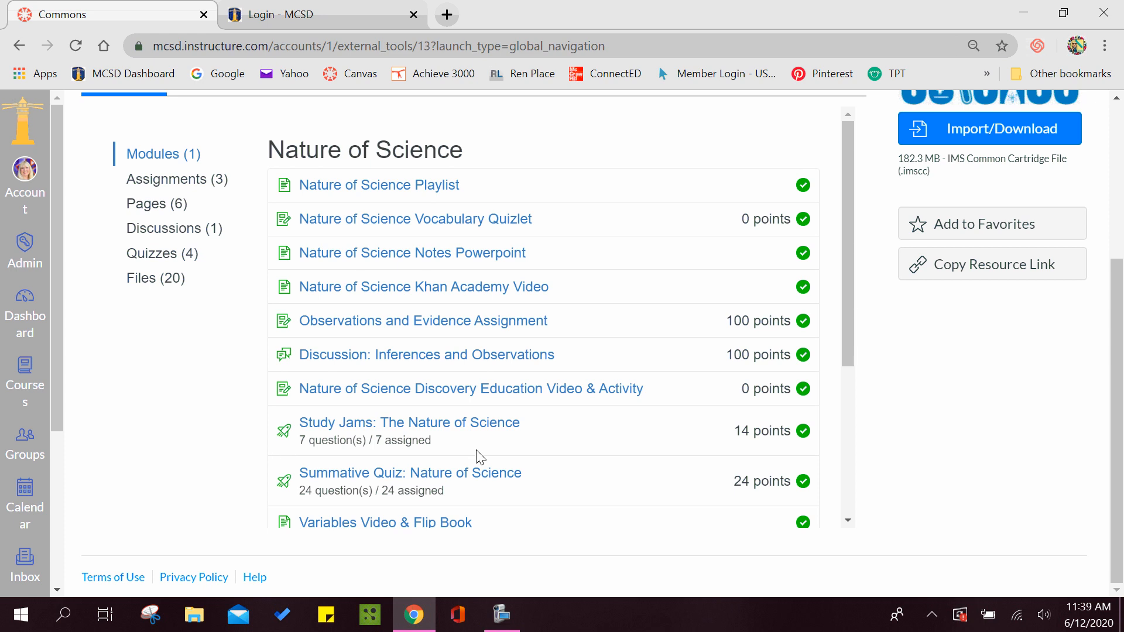
scroll(1110, 426, up, 1)
scroll(1110, 425, up, 2)
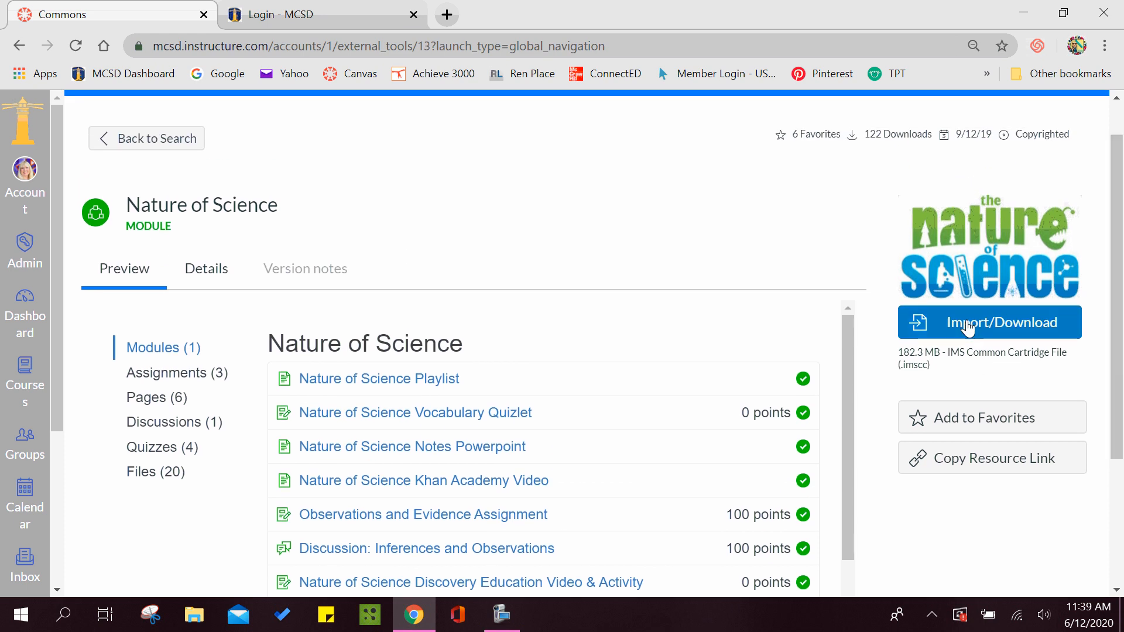
Import the Nature of Science module into the Ms. J's Coaching Page course.
click(967, 328)
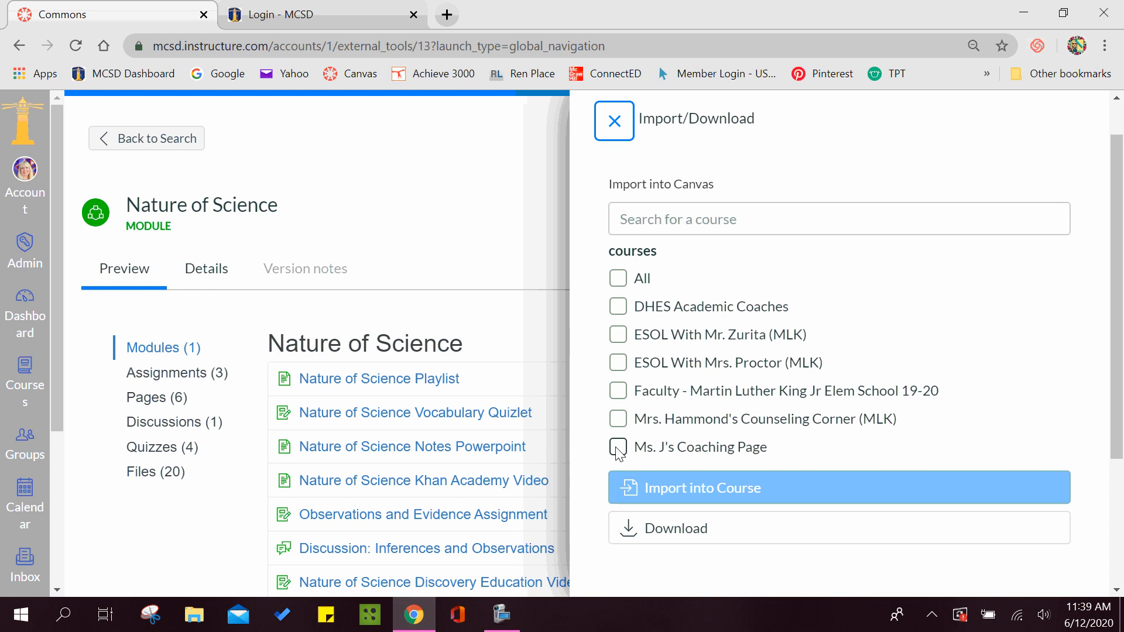
click(618, 451)
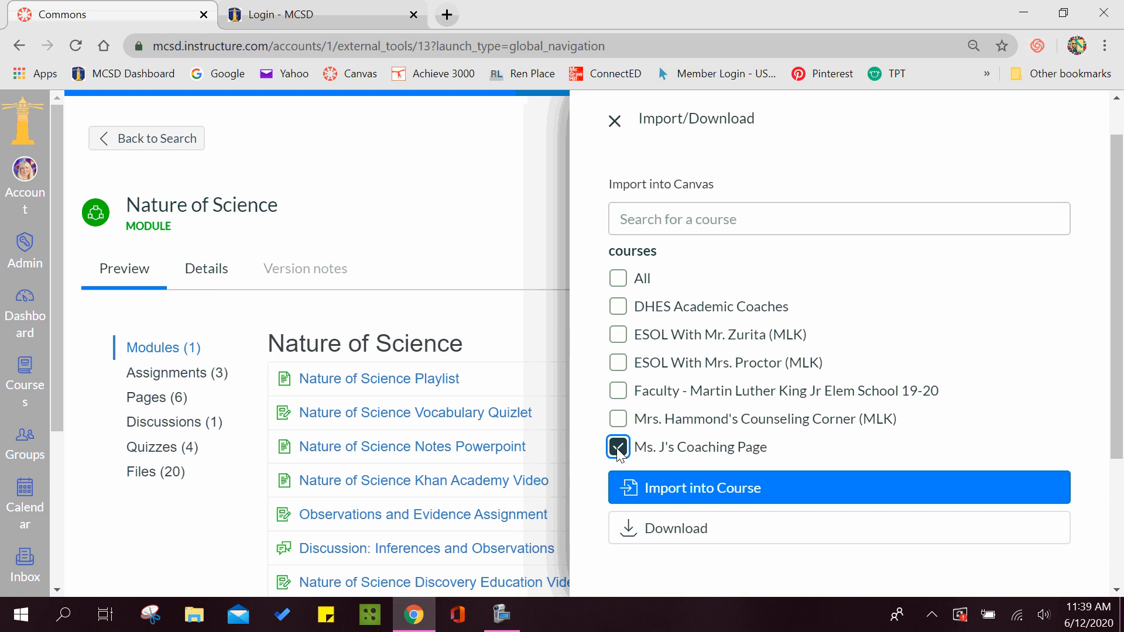
click(760, 498)
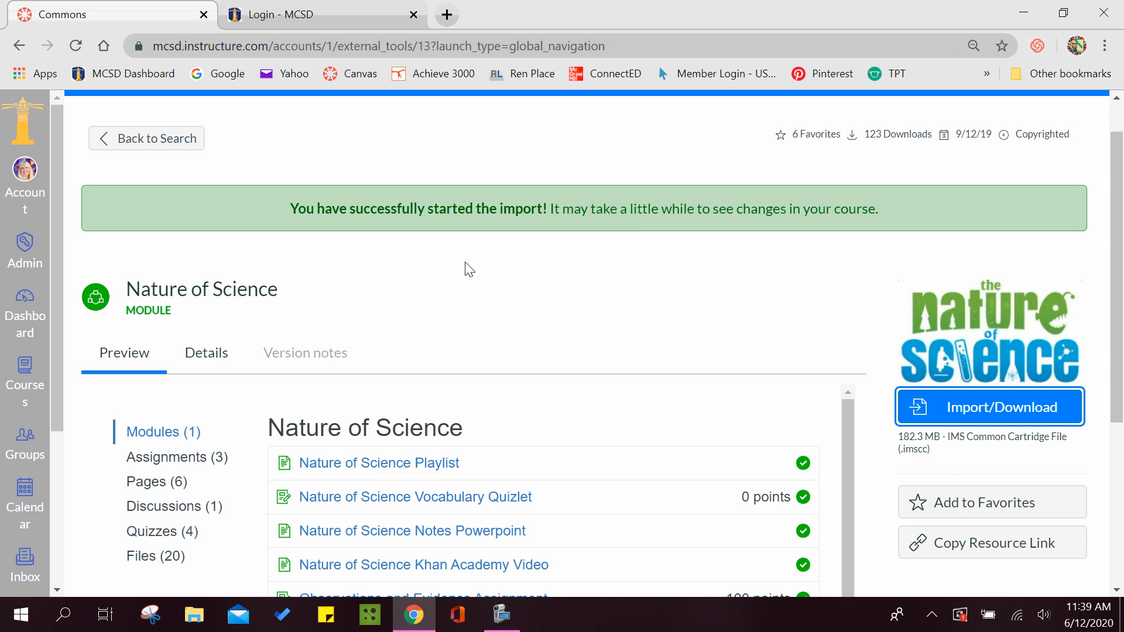
Return to the modules of the Ms. J's Coaching Page course and expand the Nature of Science module.
click(21, 320)
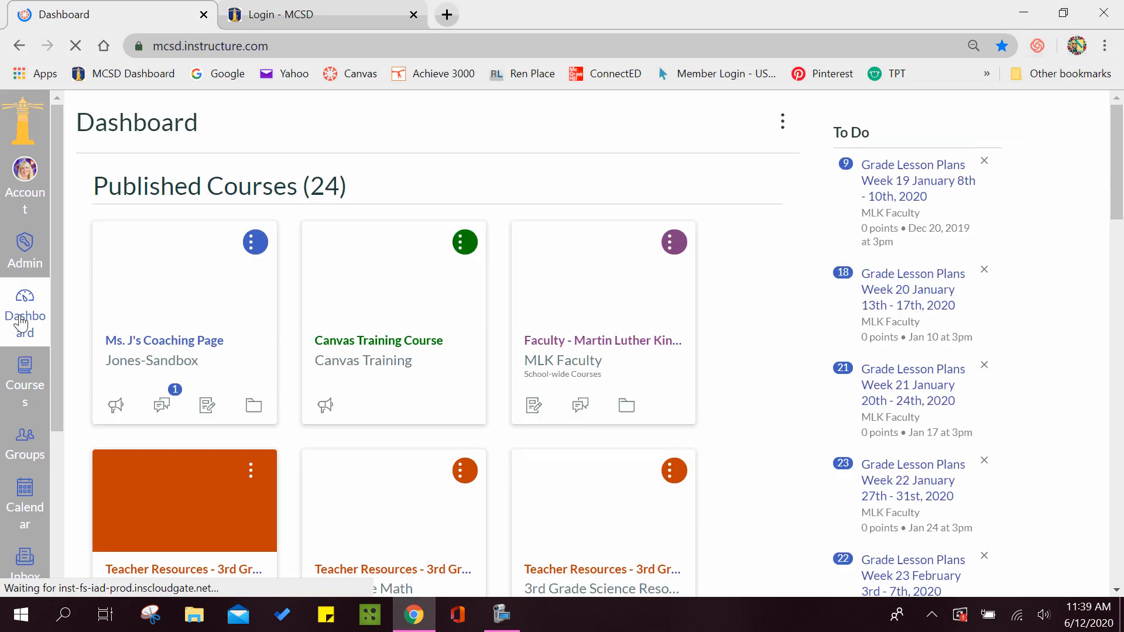
click(147, 363)
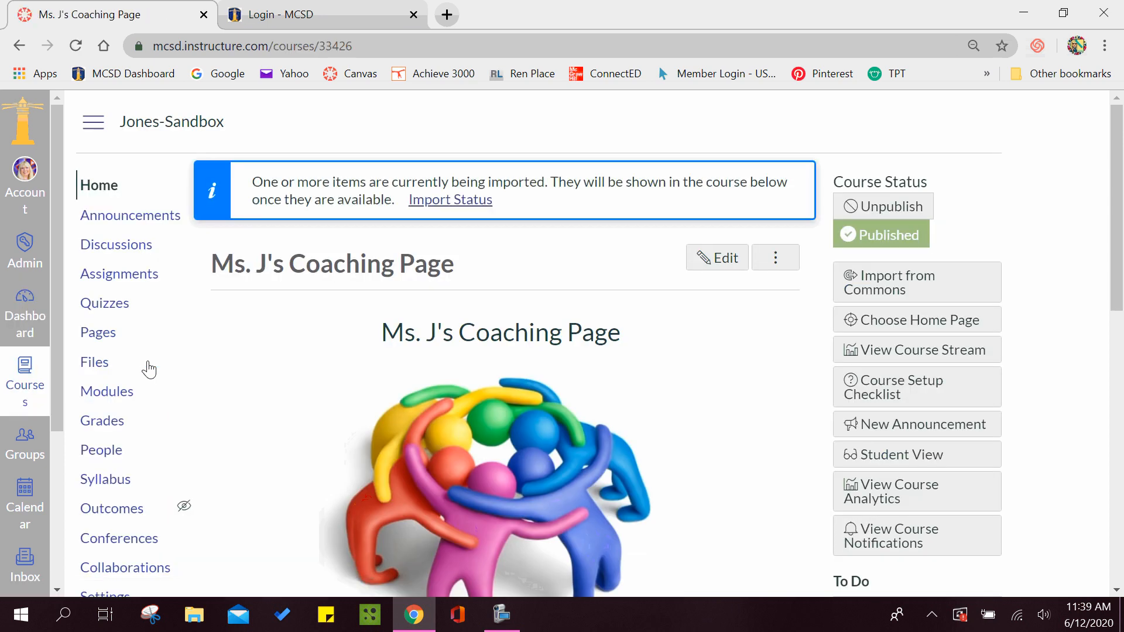
click(102, 401)
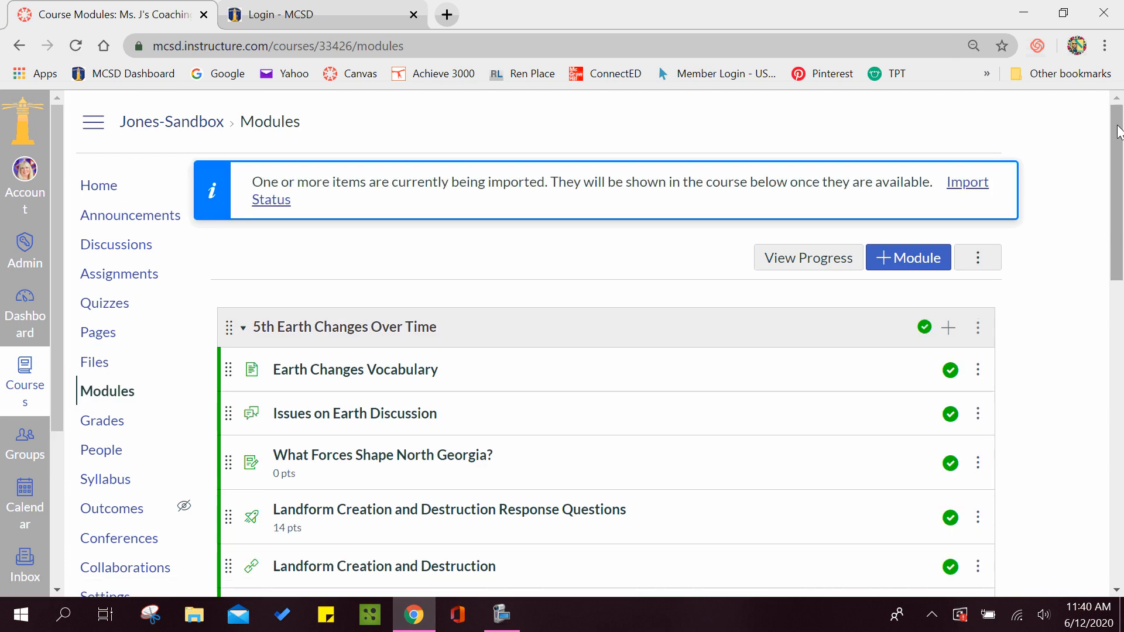
scroll(1118, 188, down, 3)
drag(1121, 188, 1121, 325)
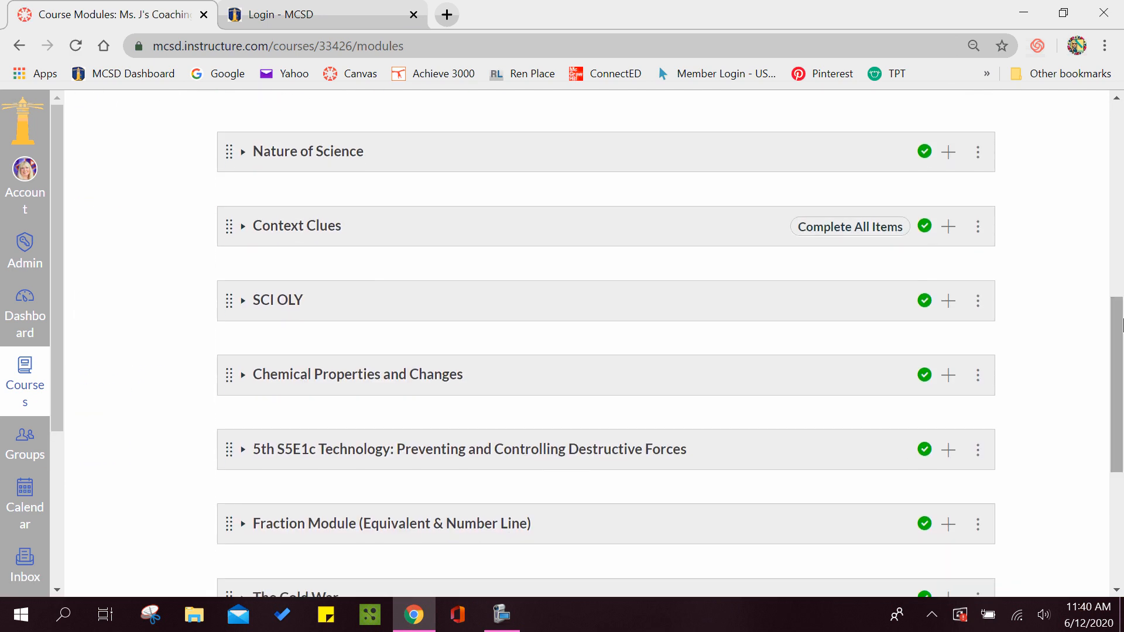
click(244, 153)
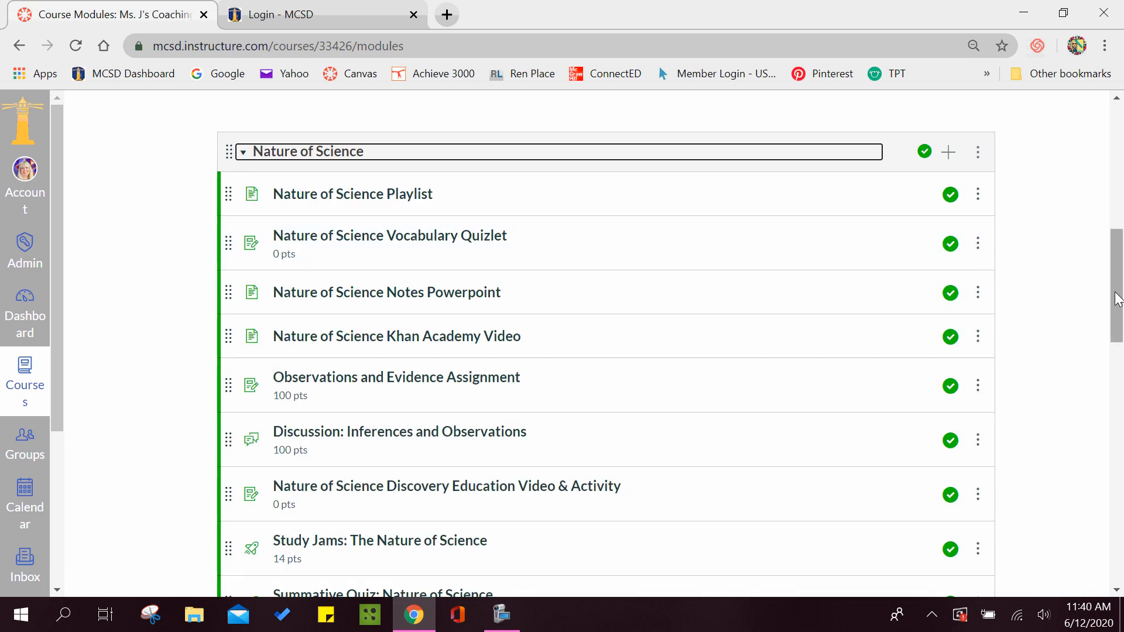
drag(1121, 286, 1122, 264)
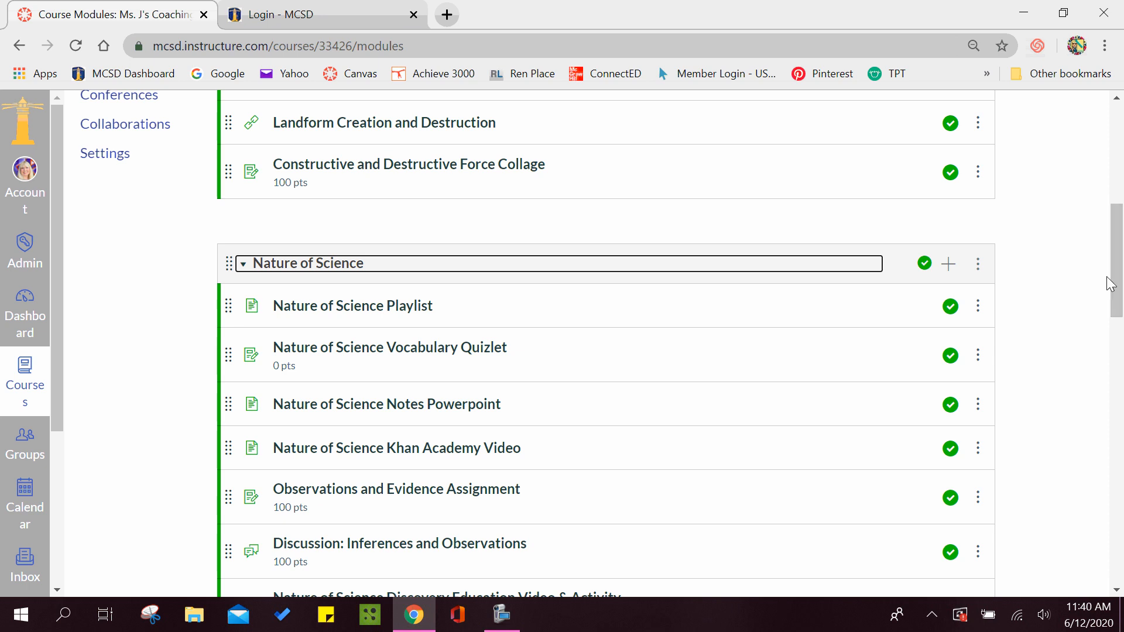
Remove the Nature of Science Notes Powerpoint item from the Nature of Science module and confirm the removal.
click(978, 407)
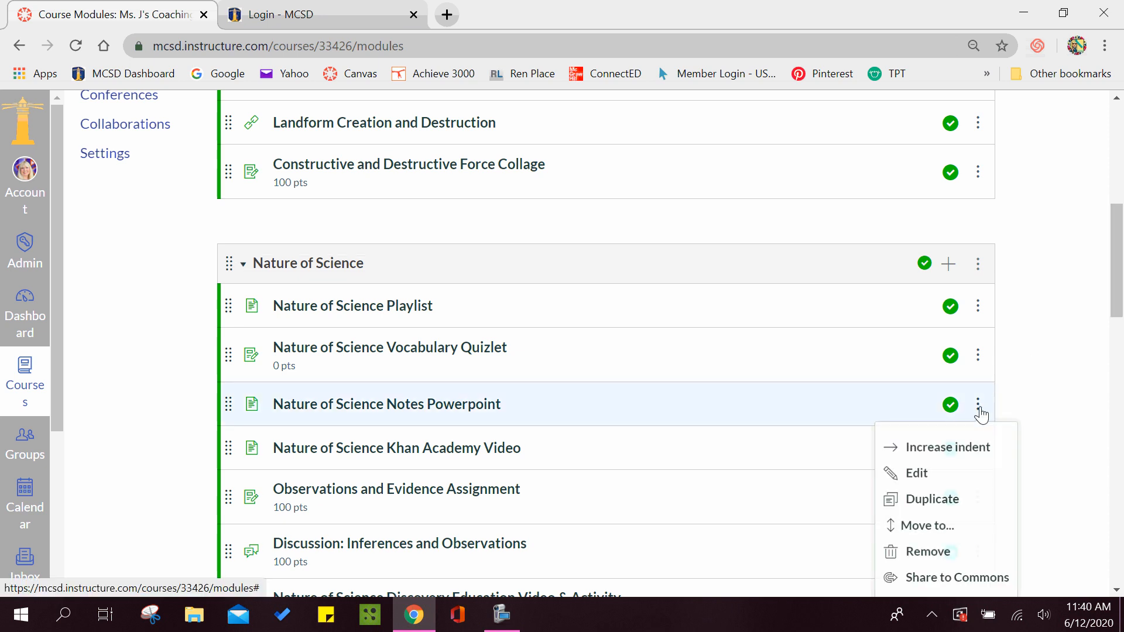
click(943, 553)
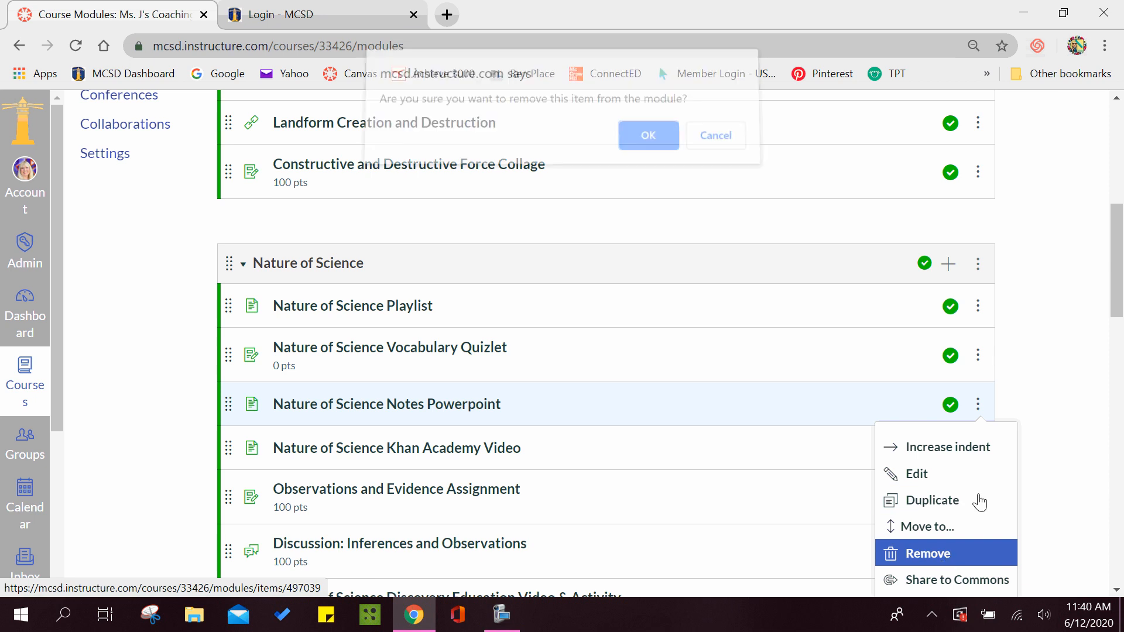
click(650, 148)
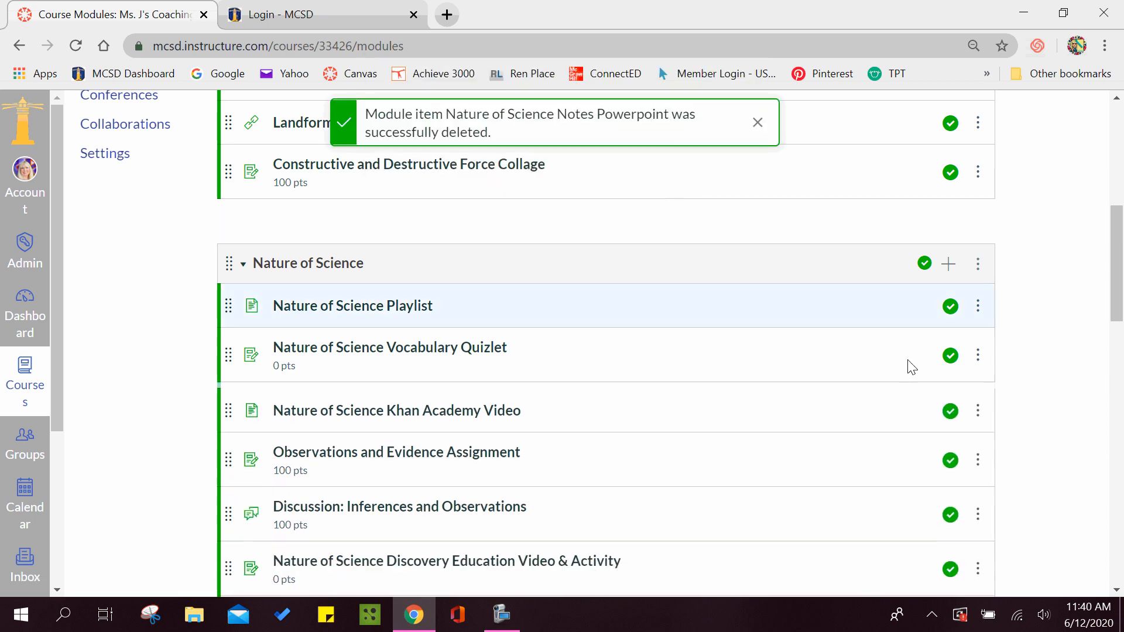
Remove the Nature of Science Khan Academy Video and the Observations and Evidence Assignment from the Nature of Science module, confirming each removal.
click(976, 405)
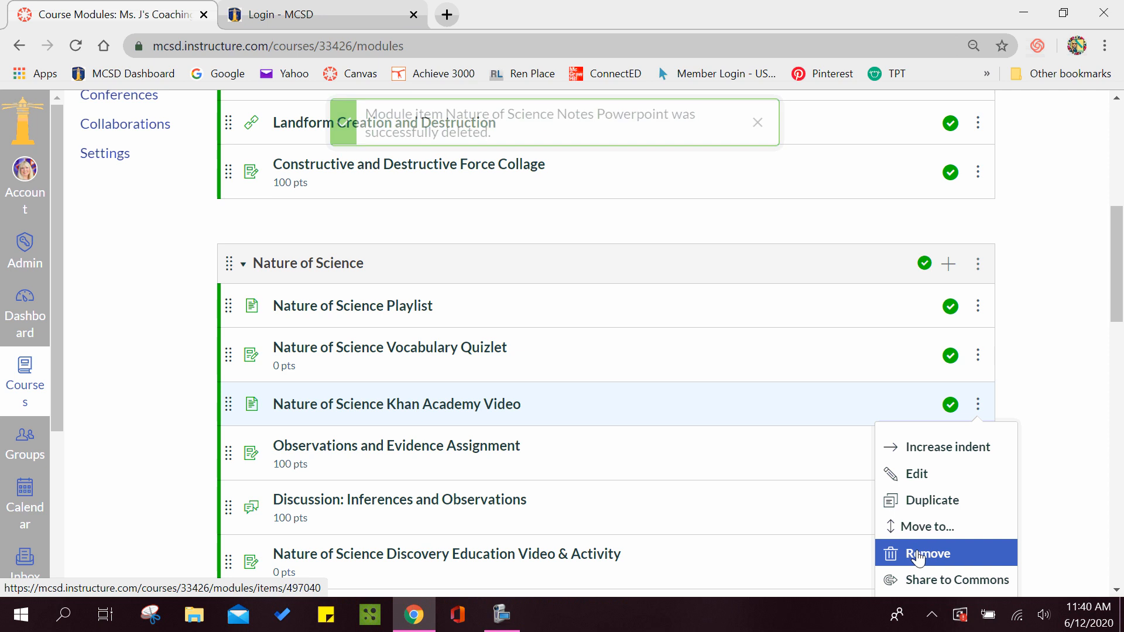
click(924, 553)
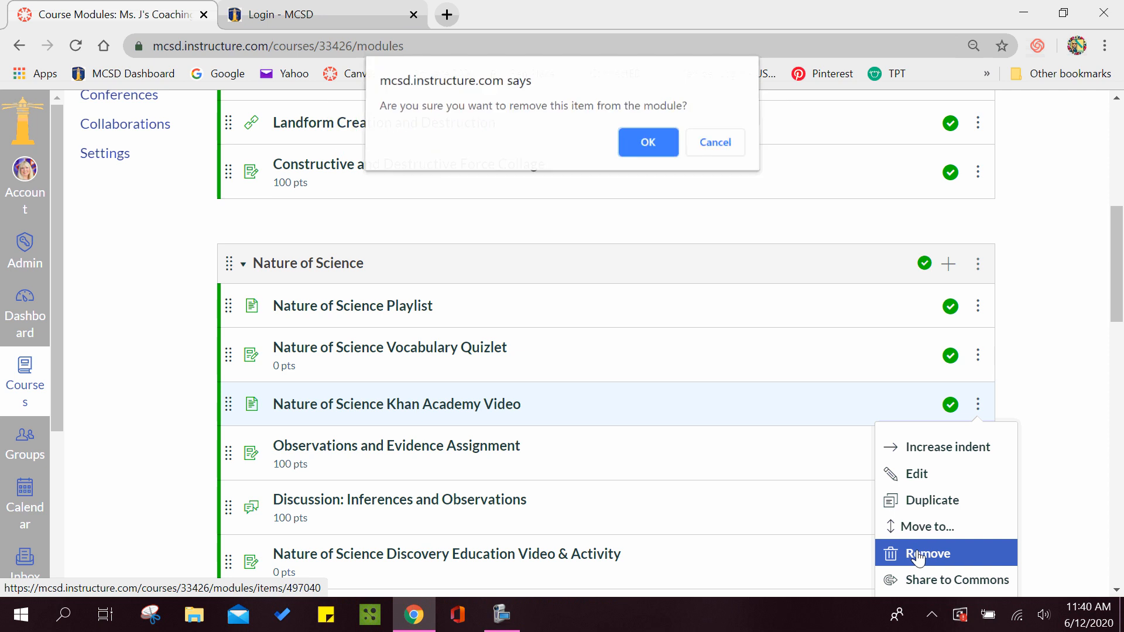
click(648, 146)
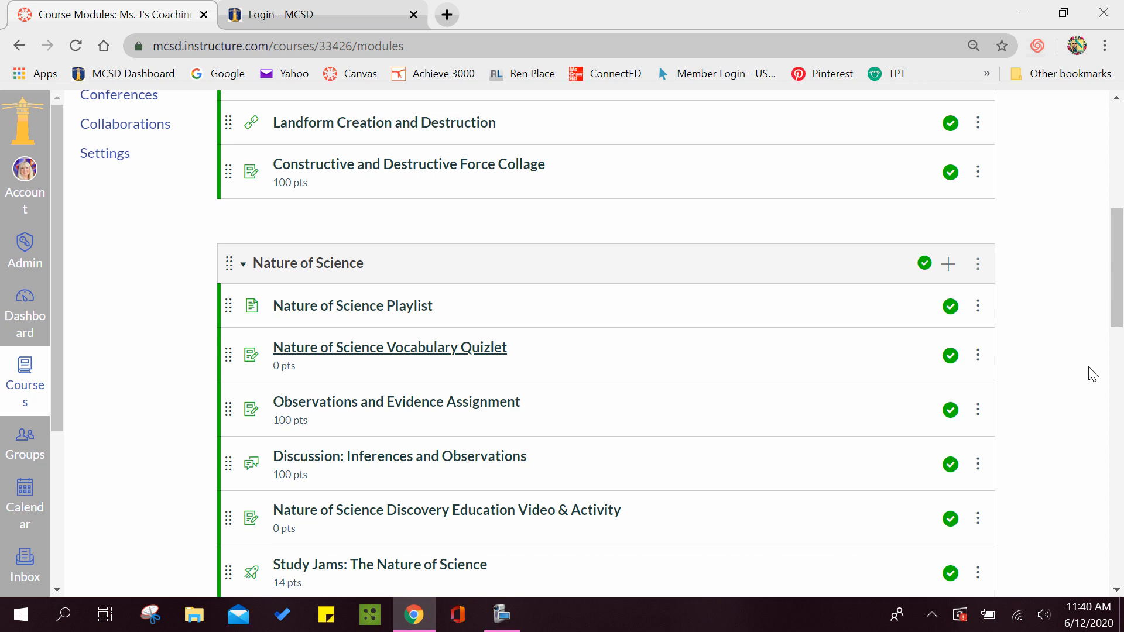
click(977, 422)
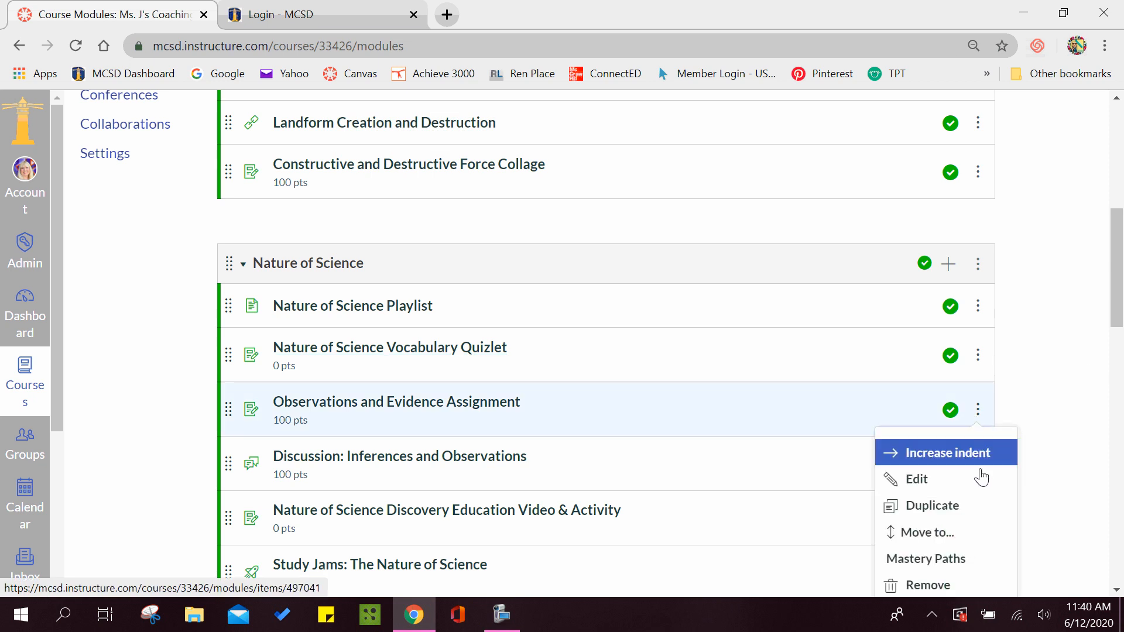
click(932, 584)
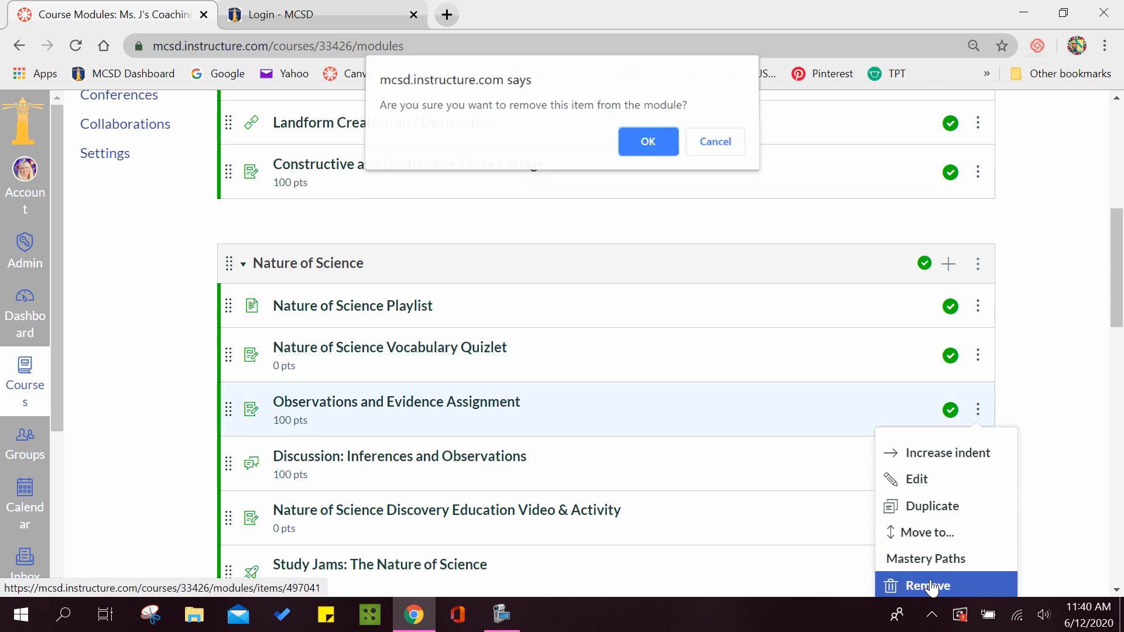
click(647, 147)
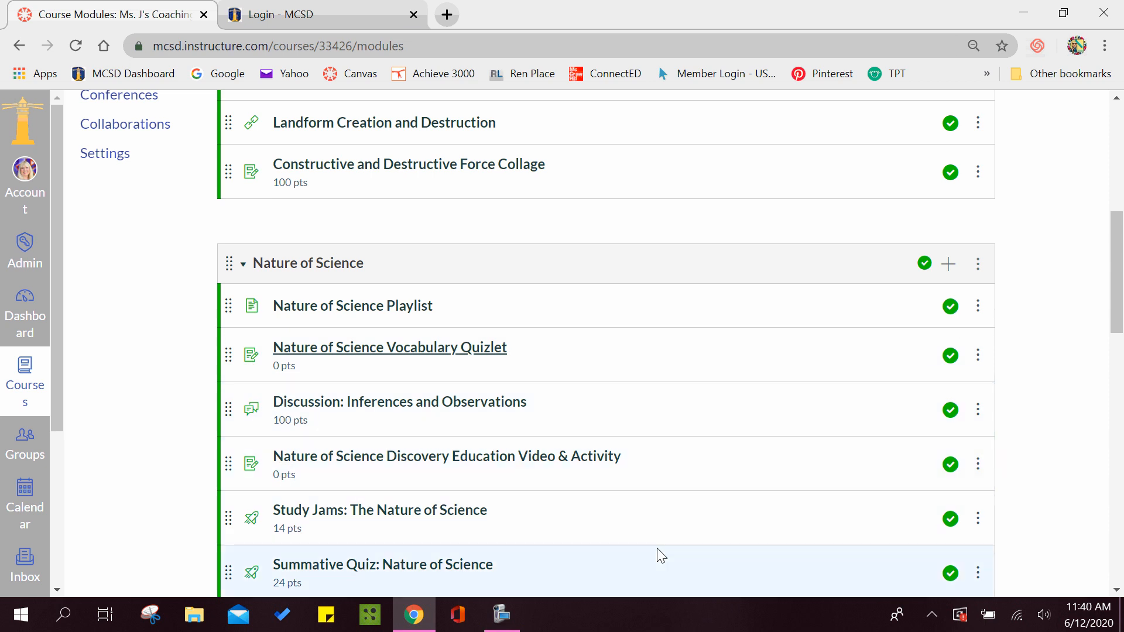
click(979, 581)
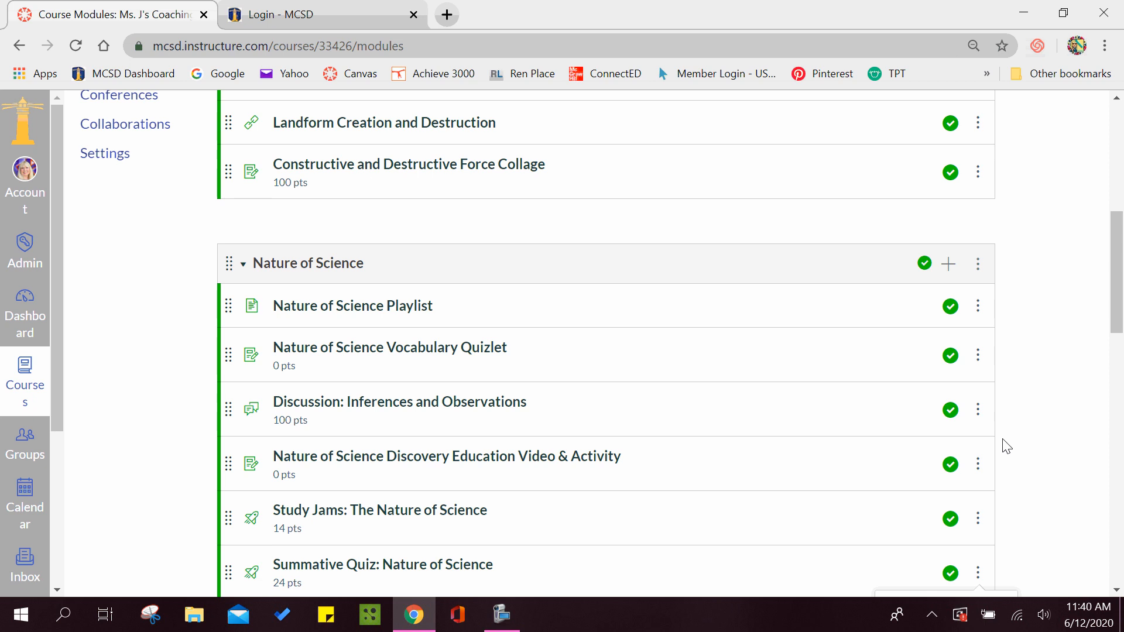
click(502, 616)
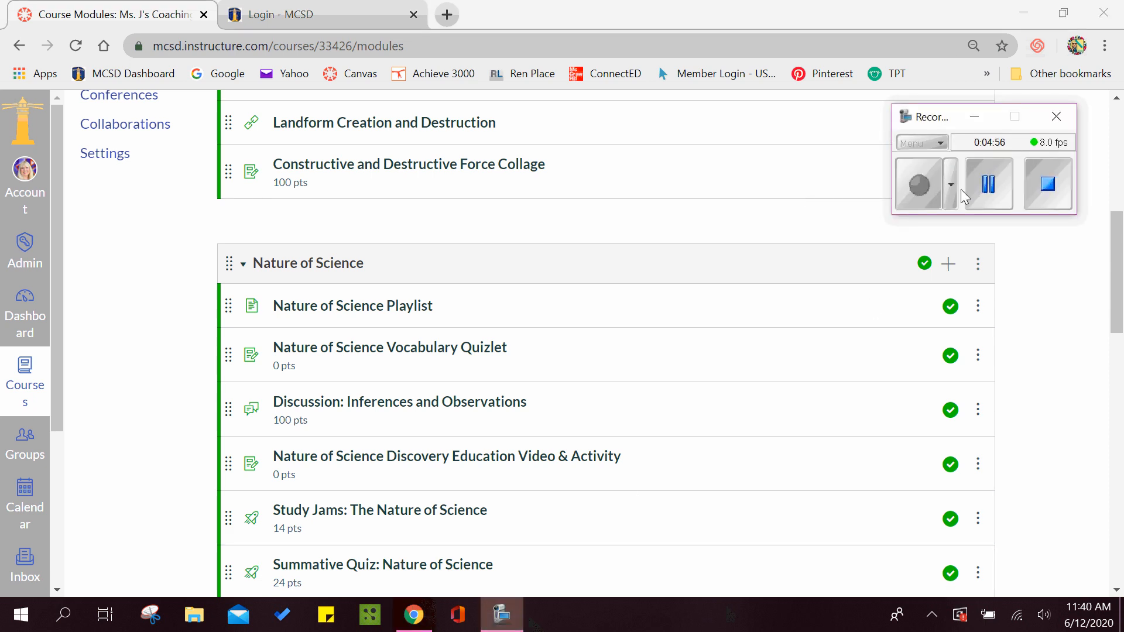
click(974, 120)
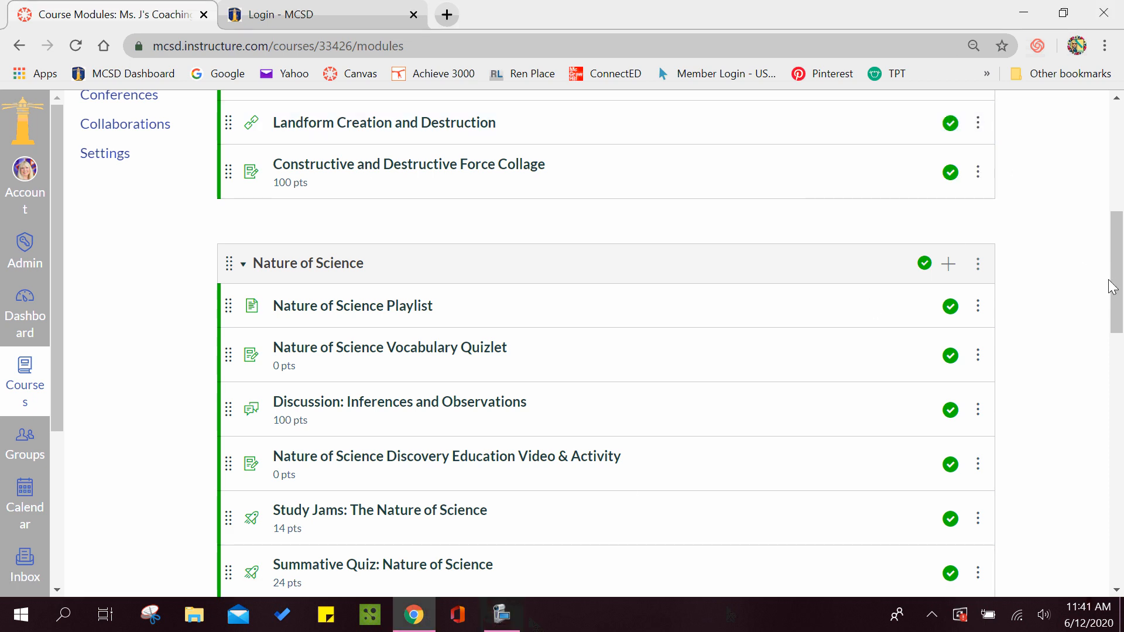
Capture a rectangular snip of the Nature of Science module, from its header through the Summative Quiz item, with the Snipping Tool.
drag(1120, 285, 1122, 319)
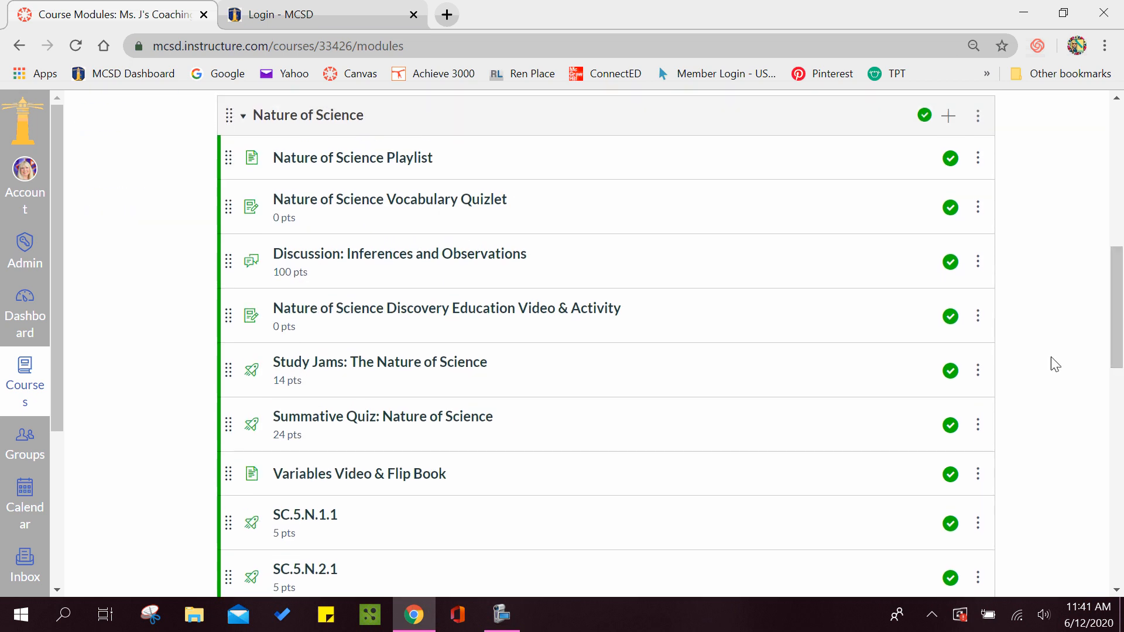
click(151, 614)
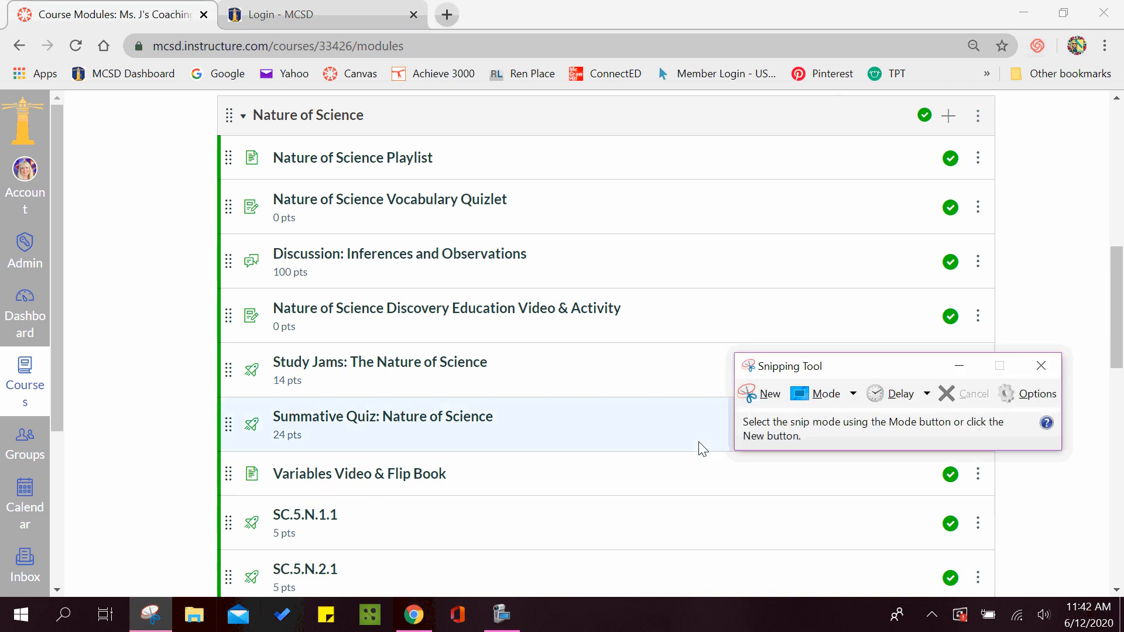
click(760, 393)
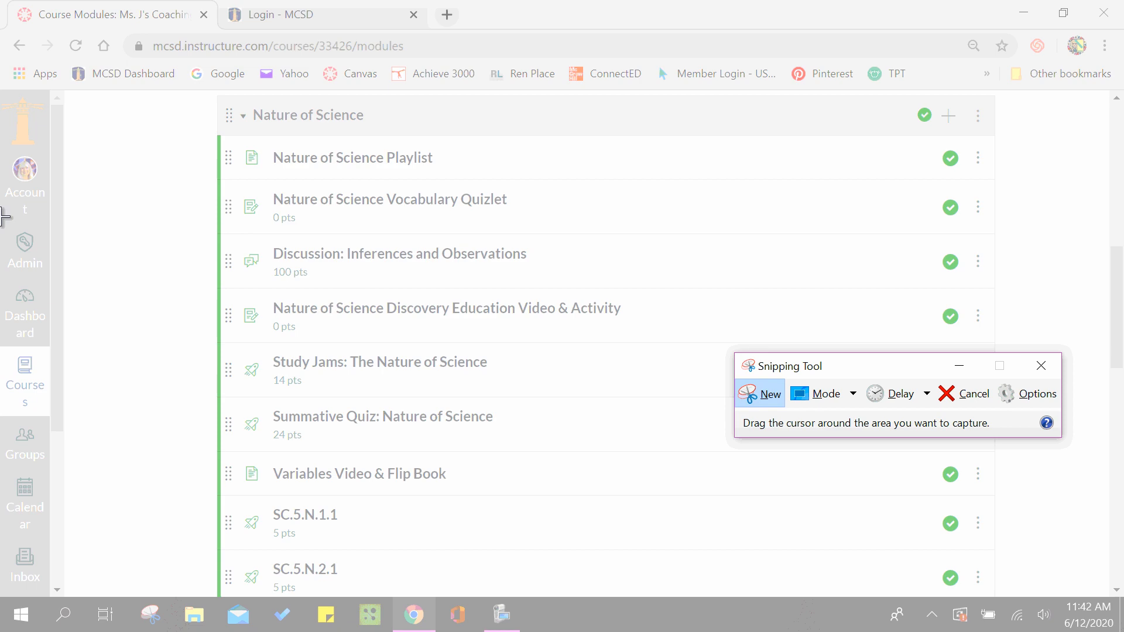
drag(3, 87, 1025, 348)
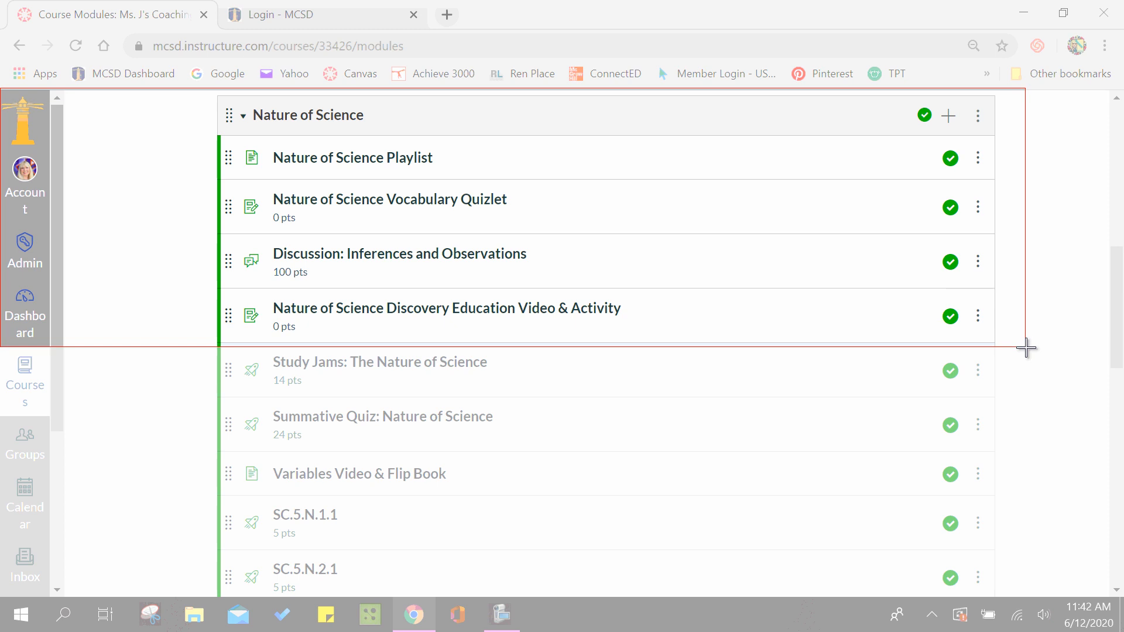
drag(1026, 348, 1058, 452)
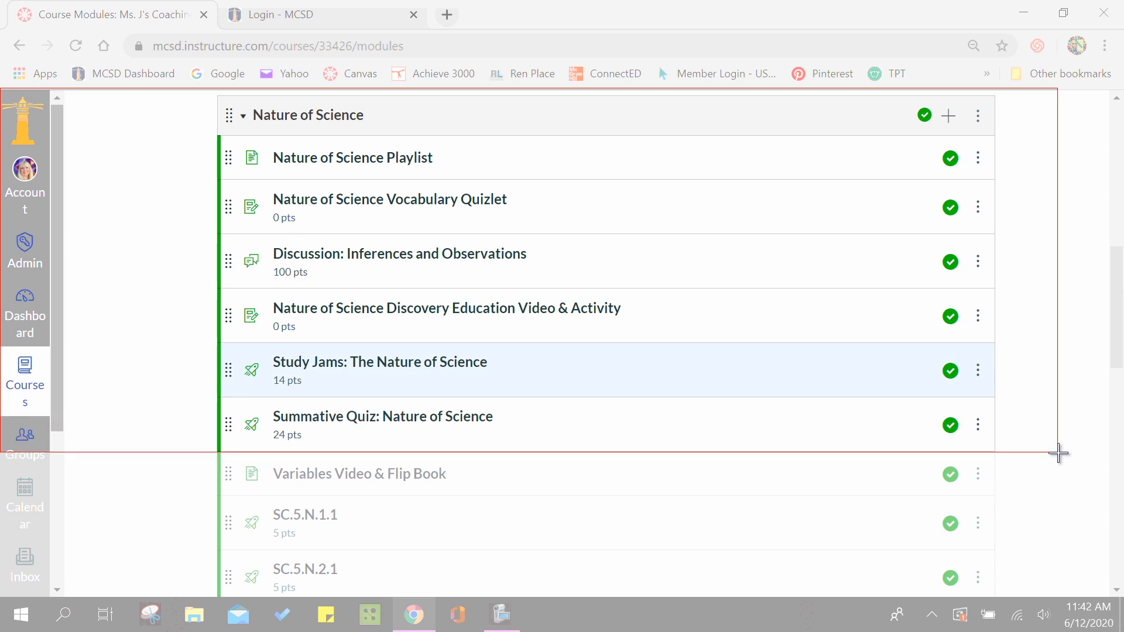
drag(1058, 452, 1058, 452)
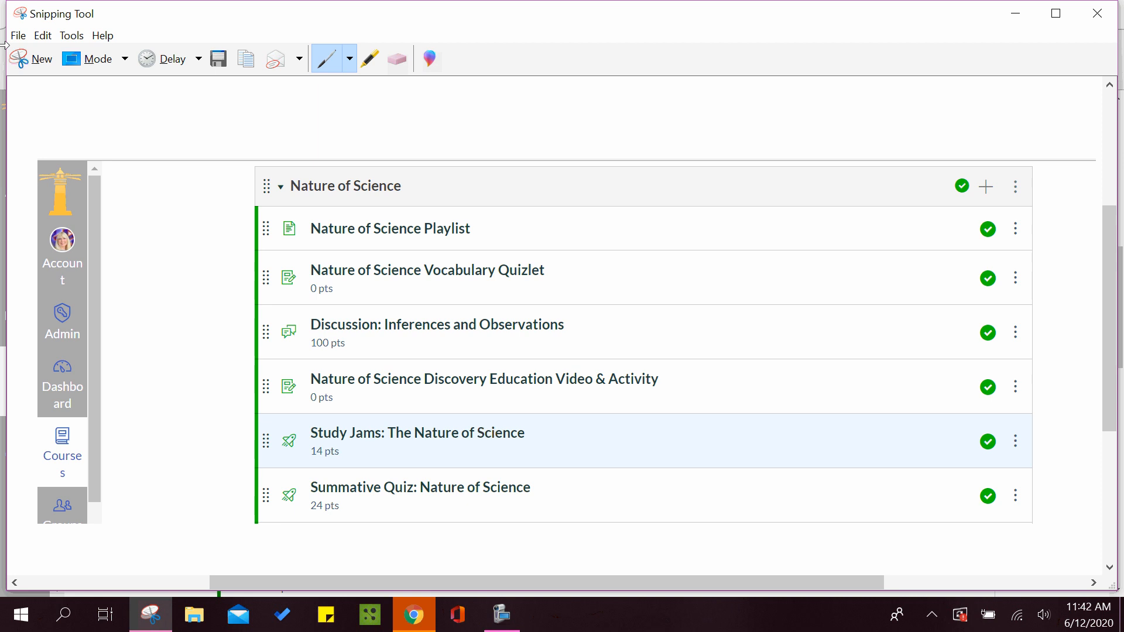
Save the snip as a JPEG in _Growing In Canvas, reusing the 1.8Calendar file's name with the ending 2.11Module1, and close the Snipping Tool.
click(18, 35)
click(46, 80)
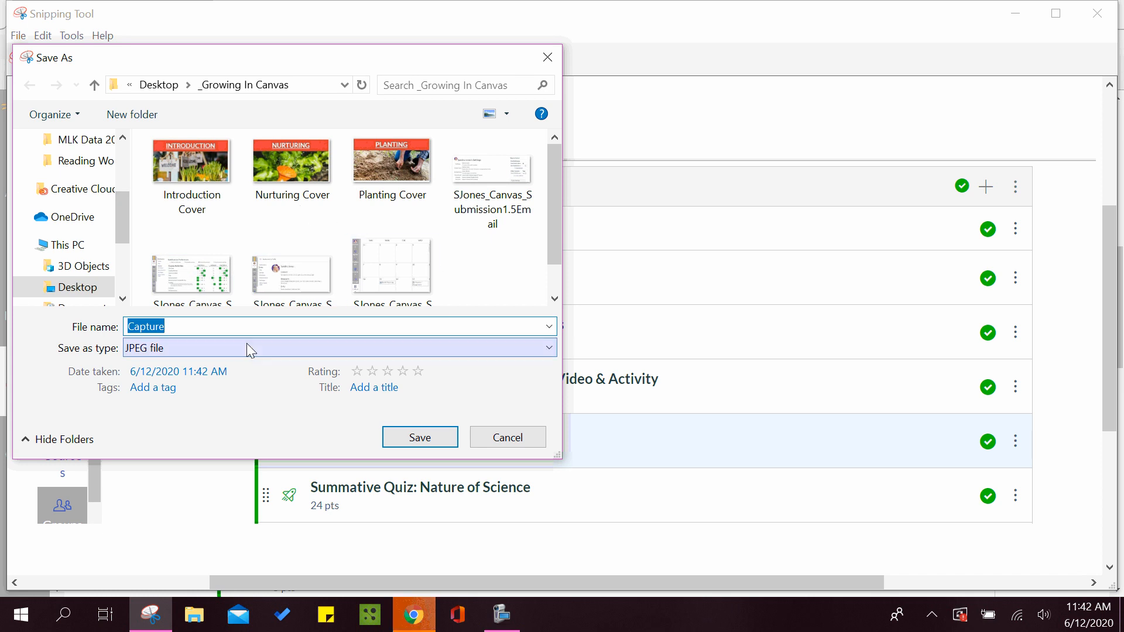
click(391, 267)
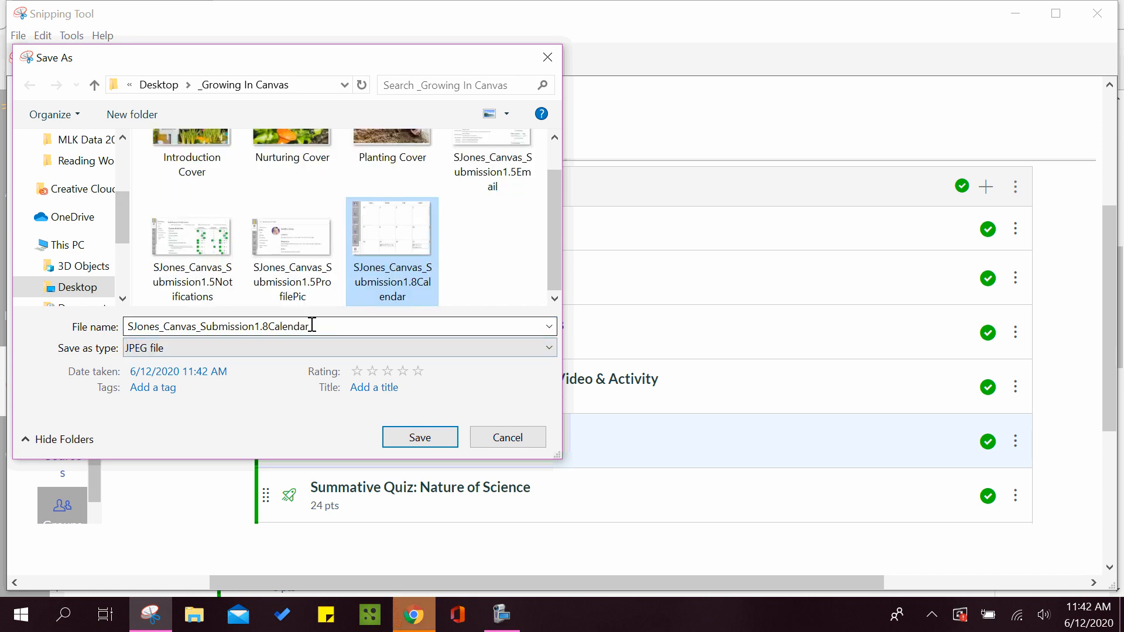
click(312, 326)
click(312, 326)
key(BackSpace)
key(BackSpace)
key(BackSpace)
key(BackSpace)
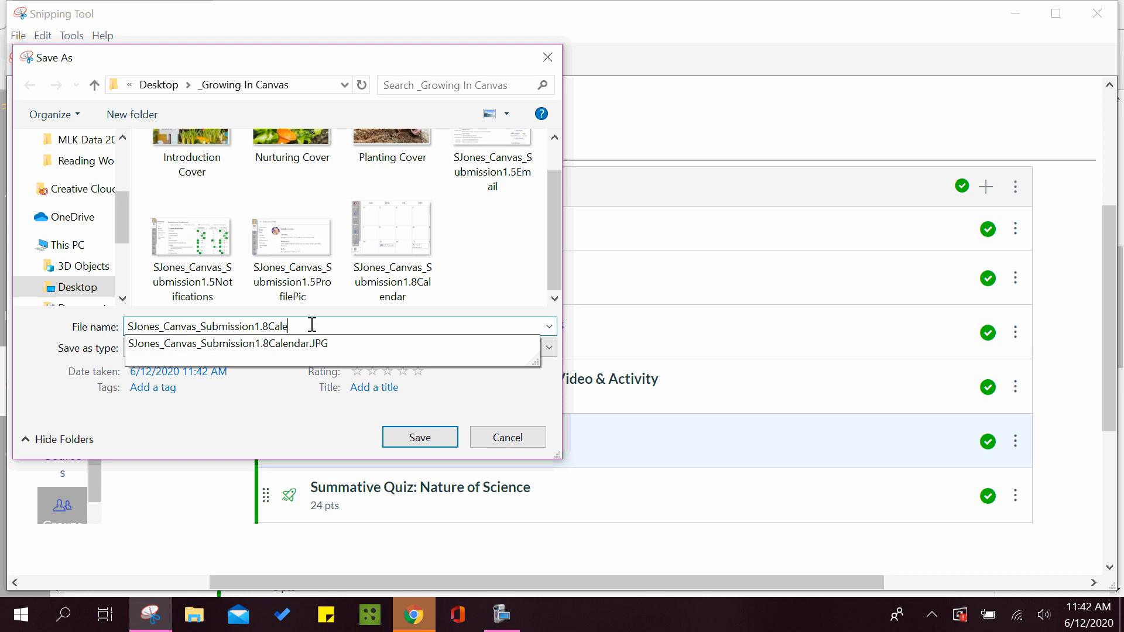
key(BackSpace)
key(BackSpace)
key(BackSpace)
key(BackSpace)
key(BackSpace)
key(BackSpace)
key(BackSpace)
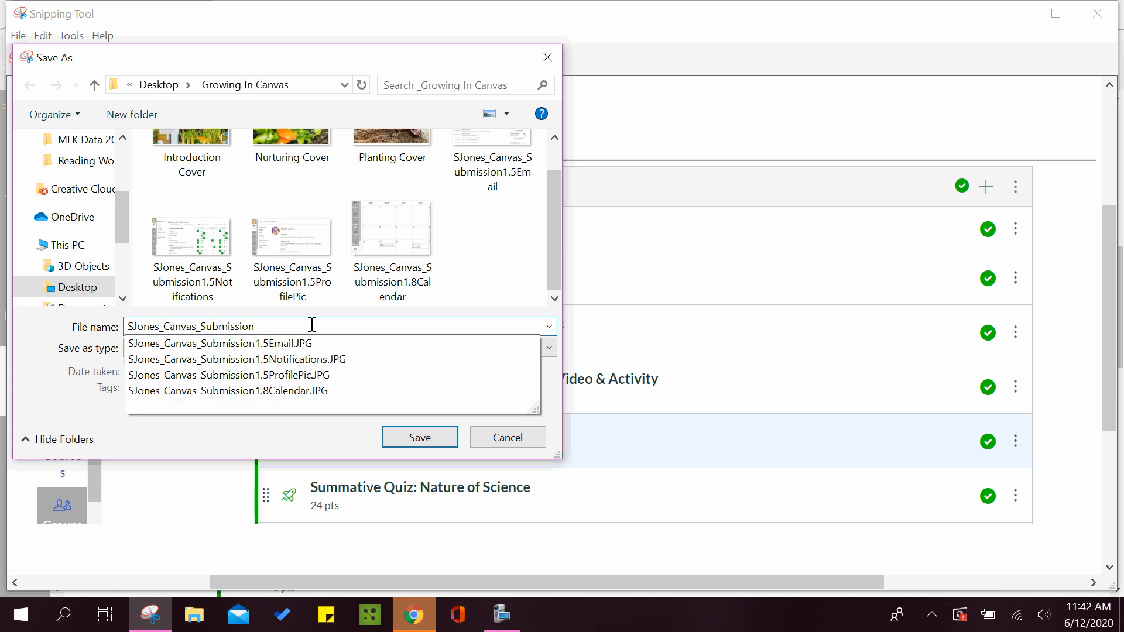
text(2.11Module1)
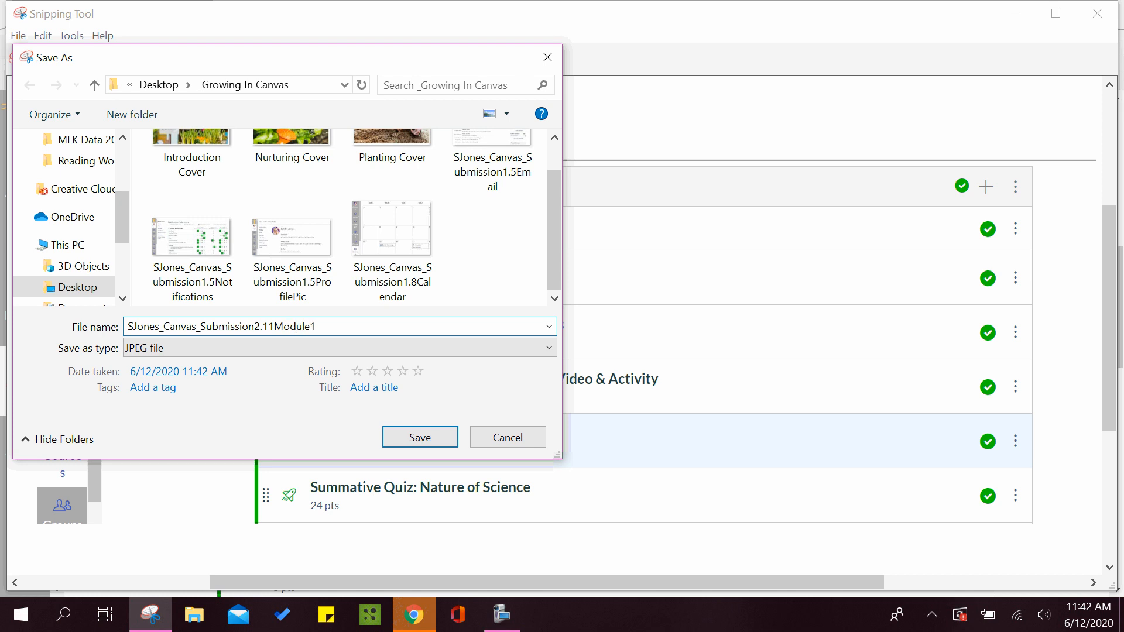
click(448, 441)
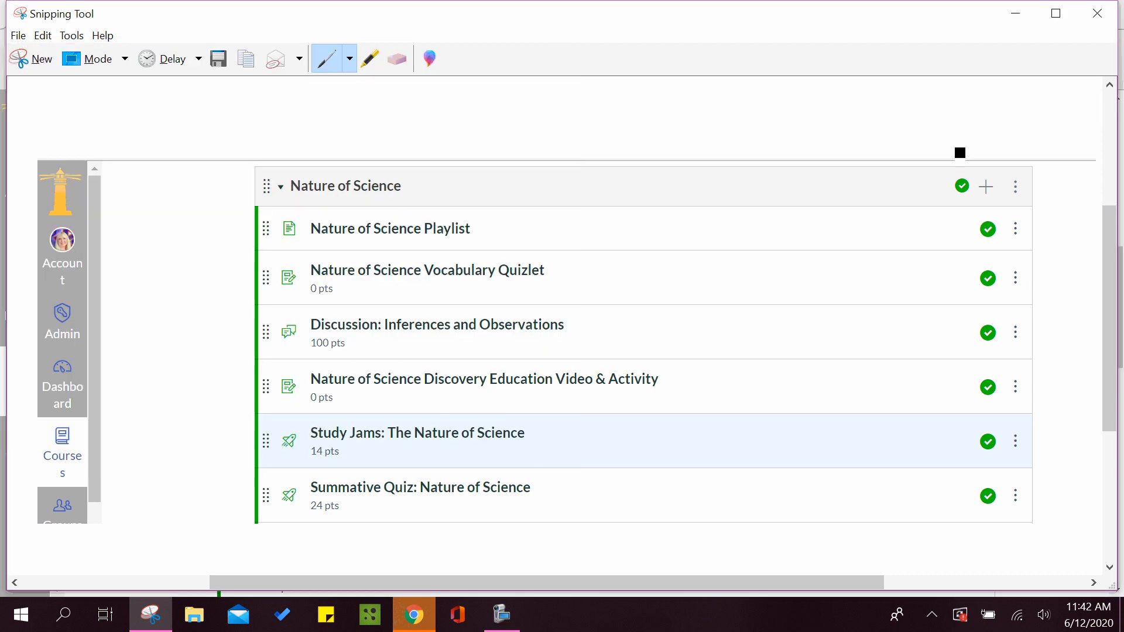
click(1097, 12)
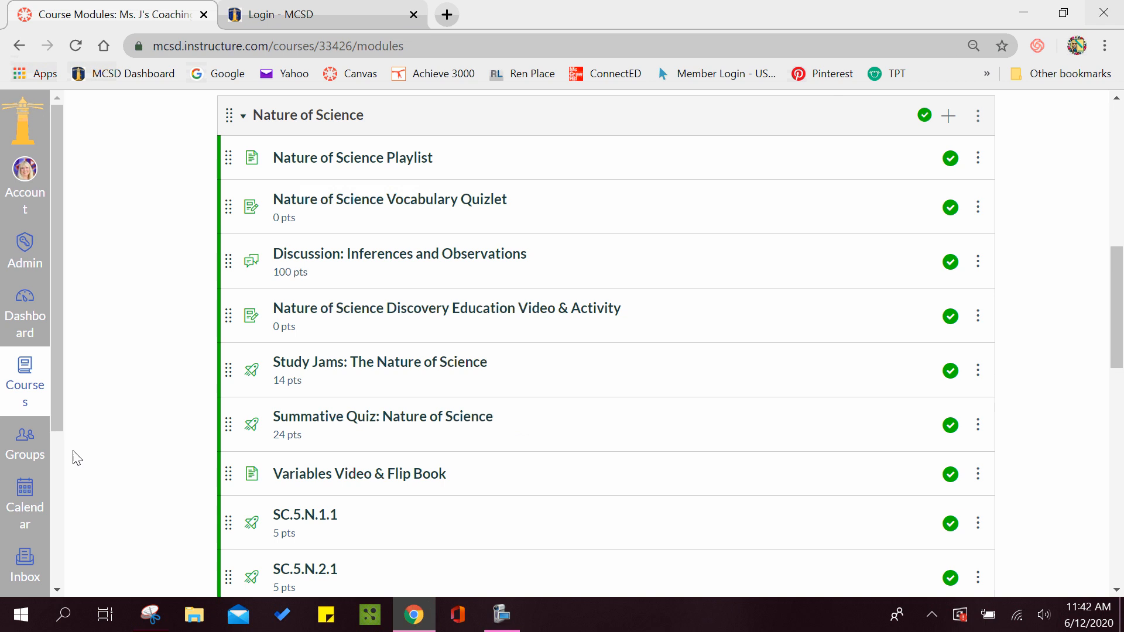
Go to Commons and filter the resources to modules for 4th grade.
drag(58, 416, 63, 486)
click(25, 514)
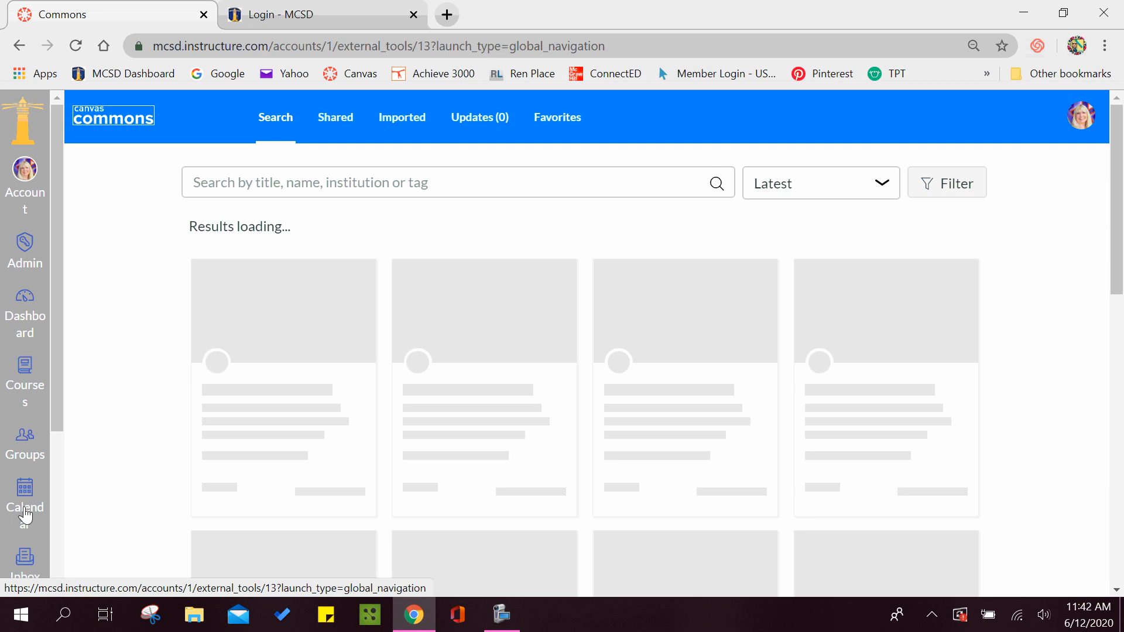
click(966, 186)
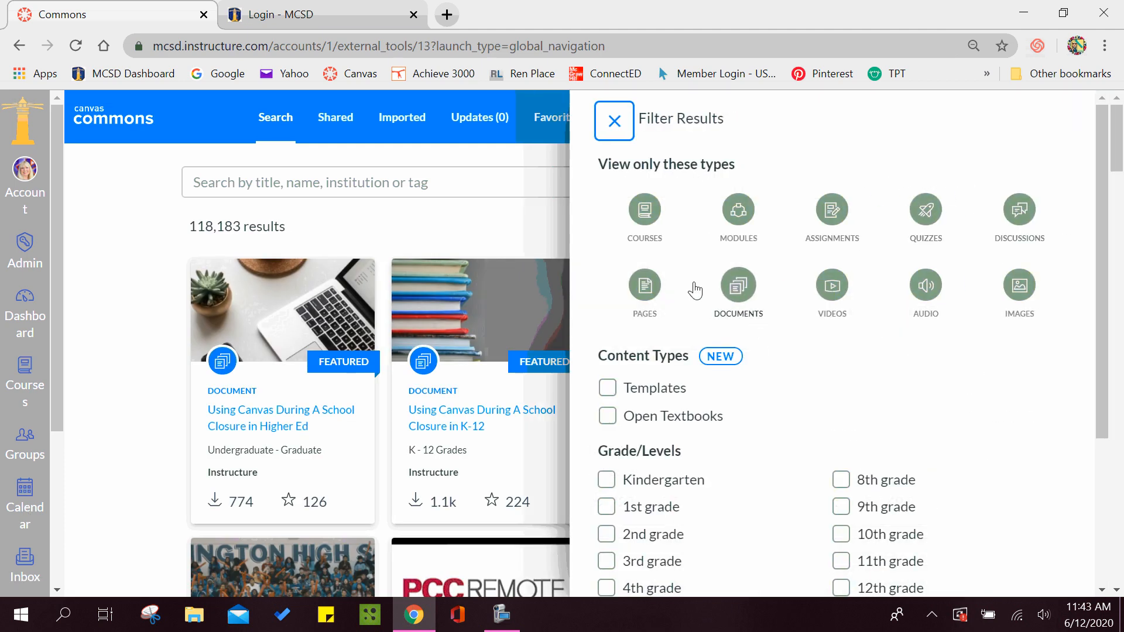
click(754, 237)
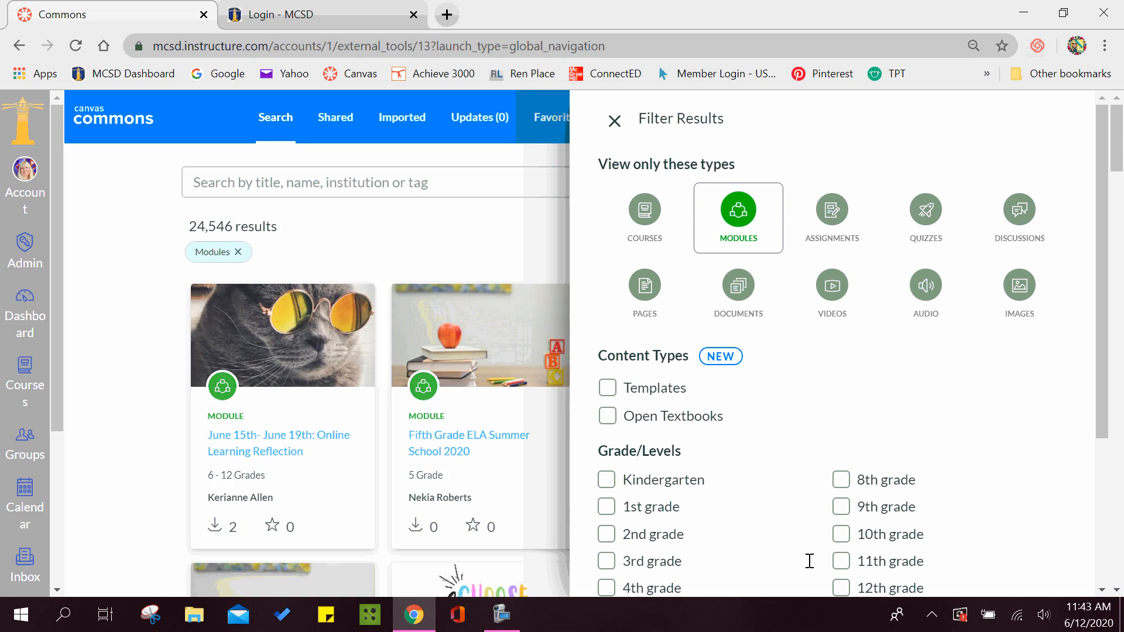
click(607, 588)
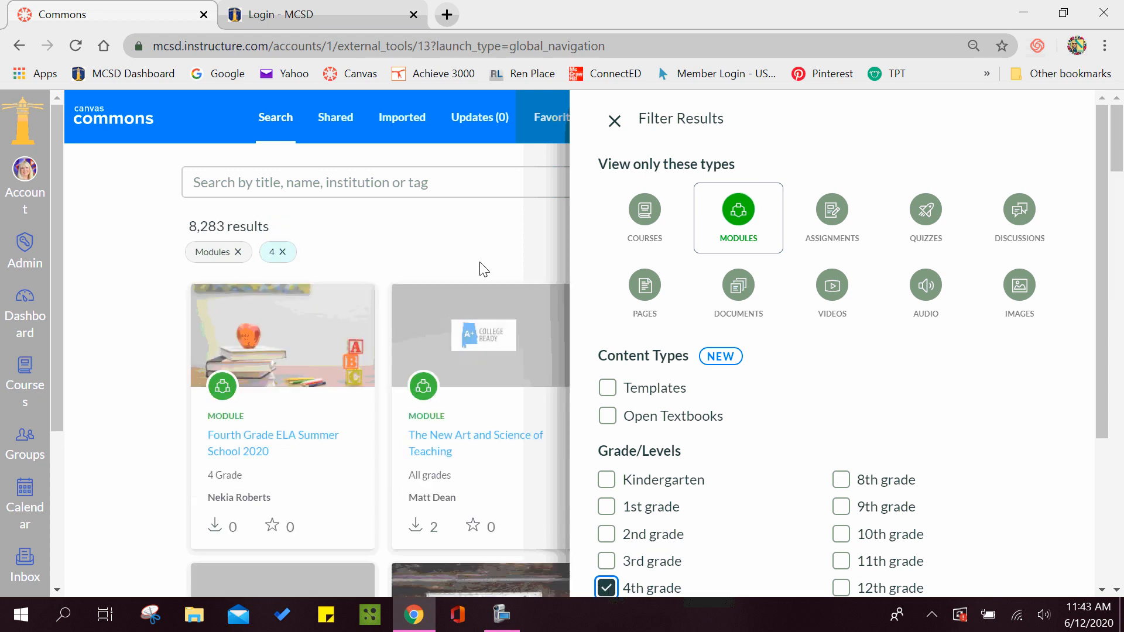
click(448, 258)
Search the filtered Commons modules for "social studies".
click(221, 181)
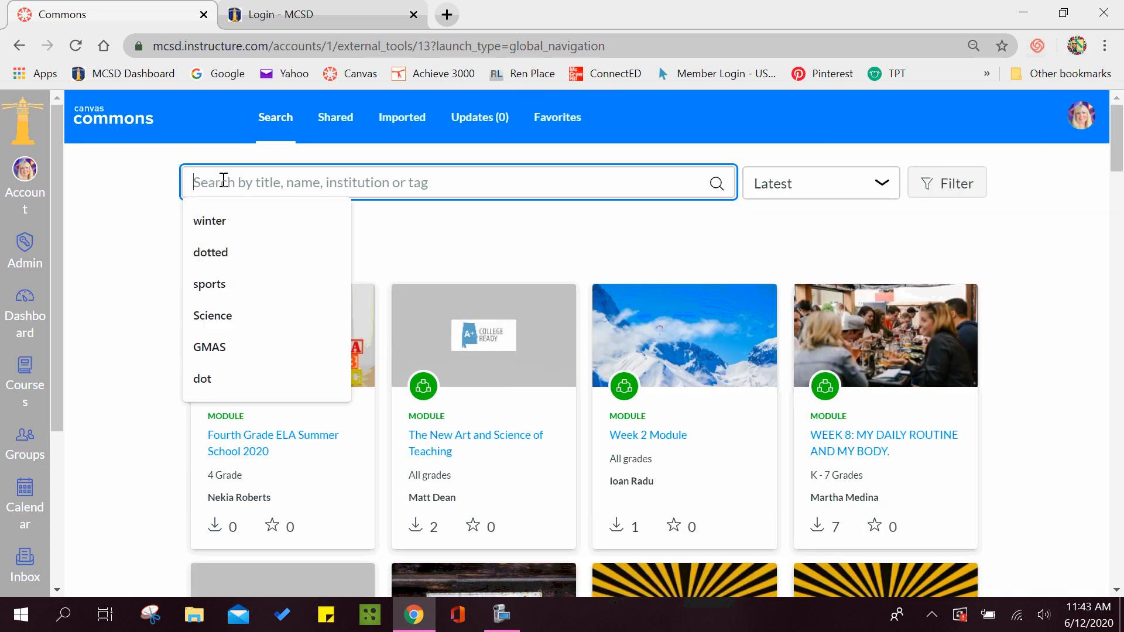
text(soci)
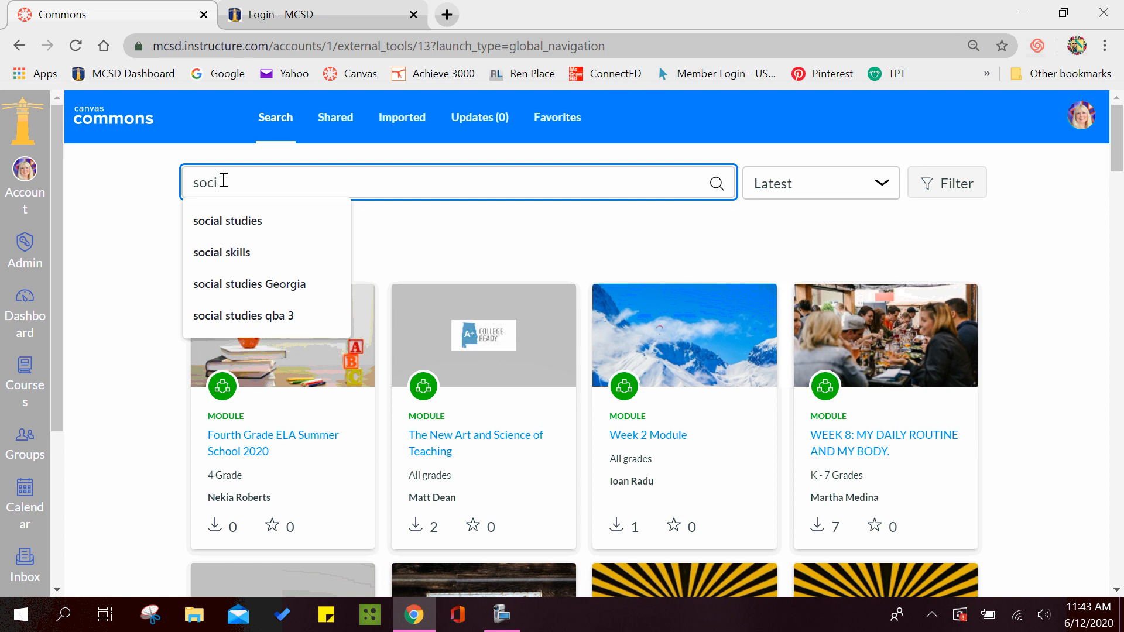
text(al stud)
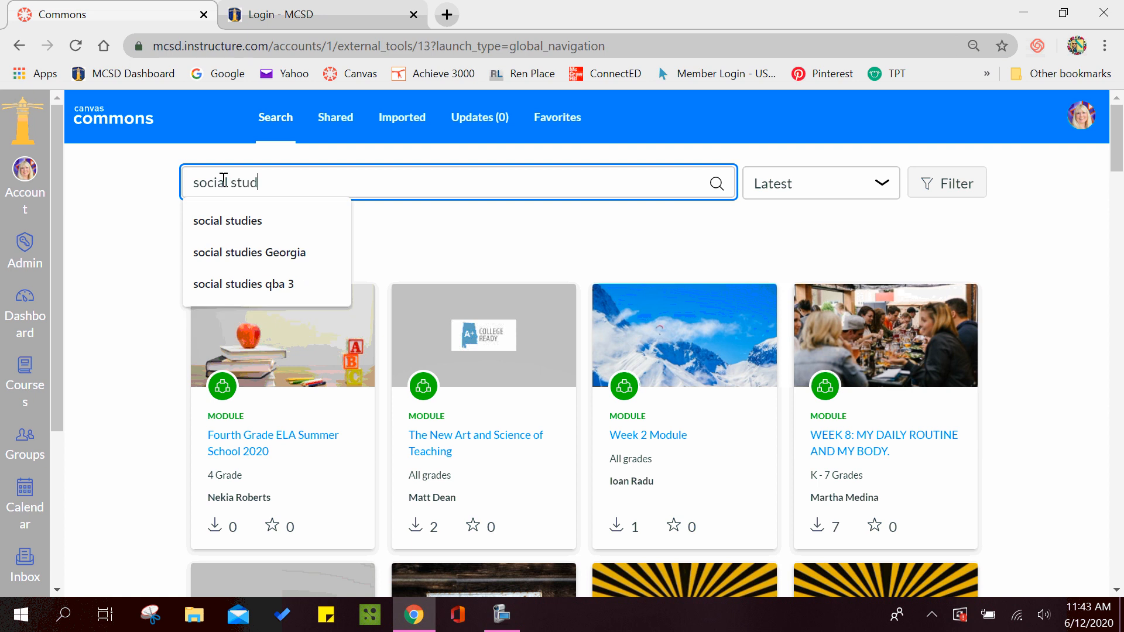
text(i)
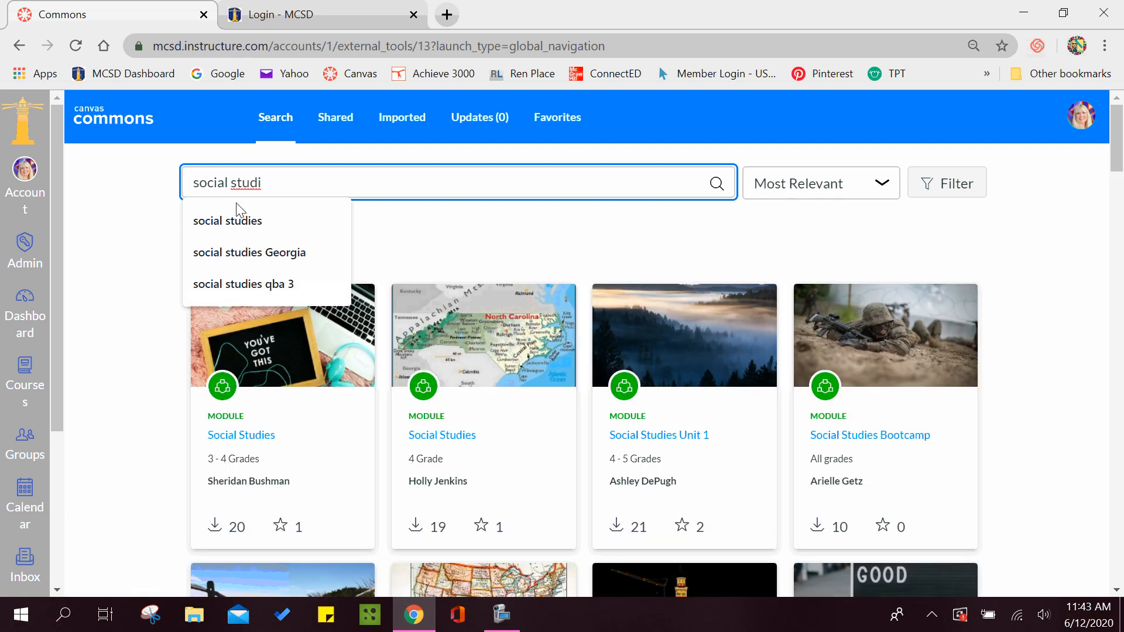
text(es)
click(243, 222)
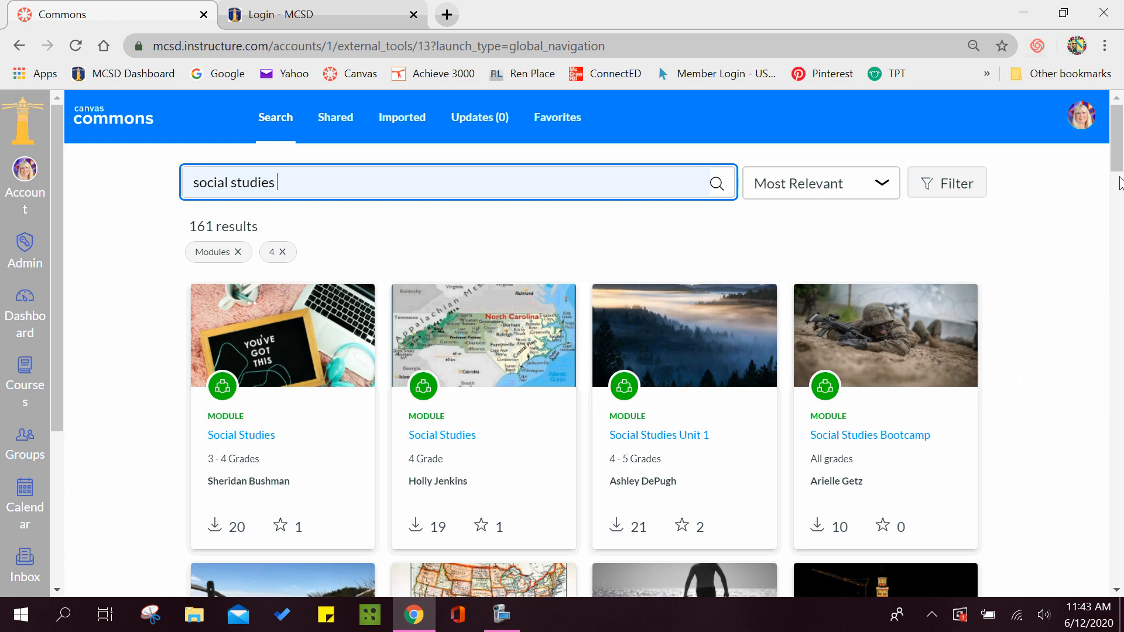
Find the Social Studies Unit 2- The American Revolution module in the results and open it to preview its contents.
scroll(1118, 169, down, 3)
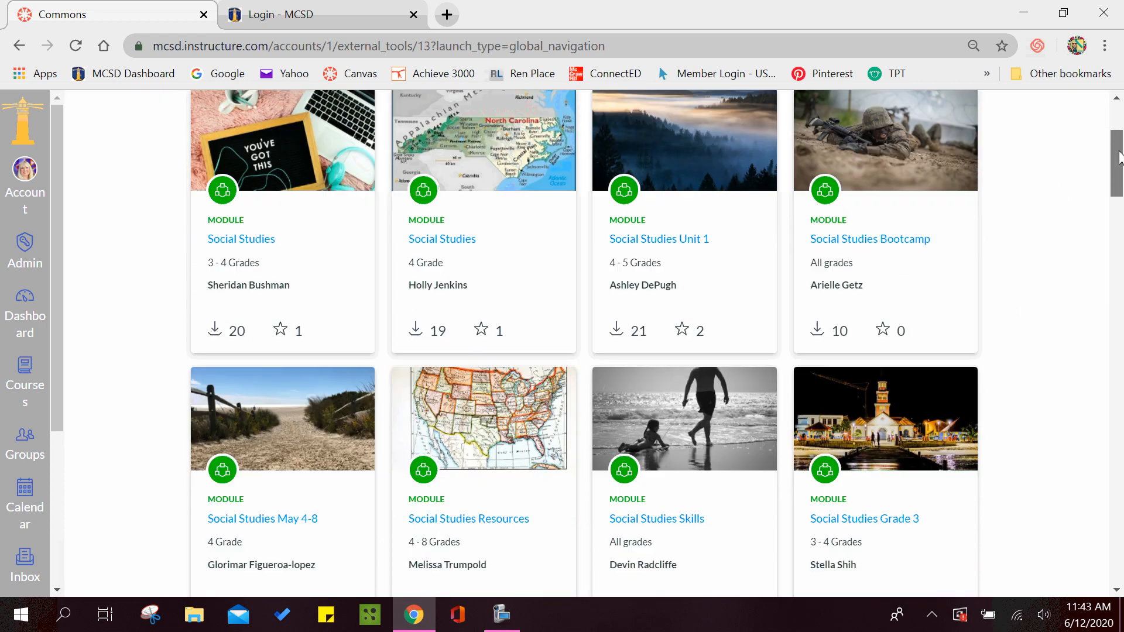
drag(1119, 156, 1122, 398)
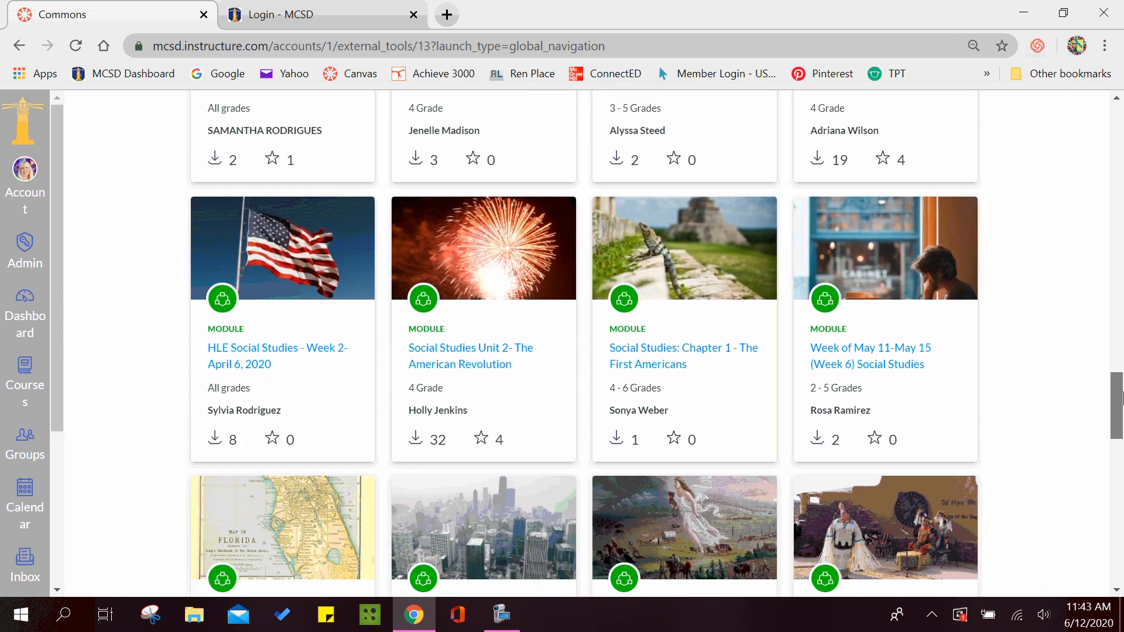
click(472, 369)
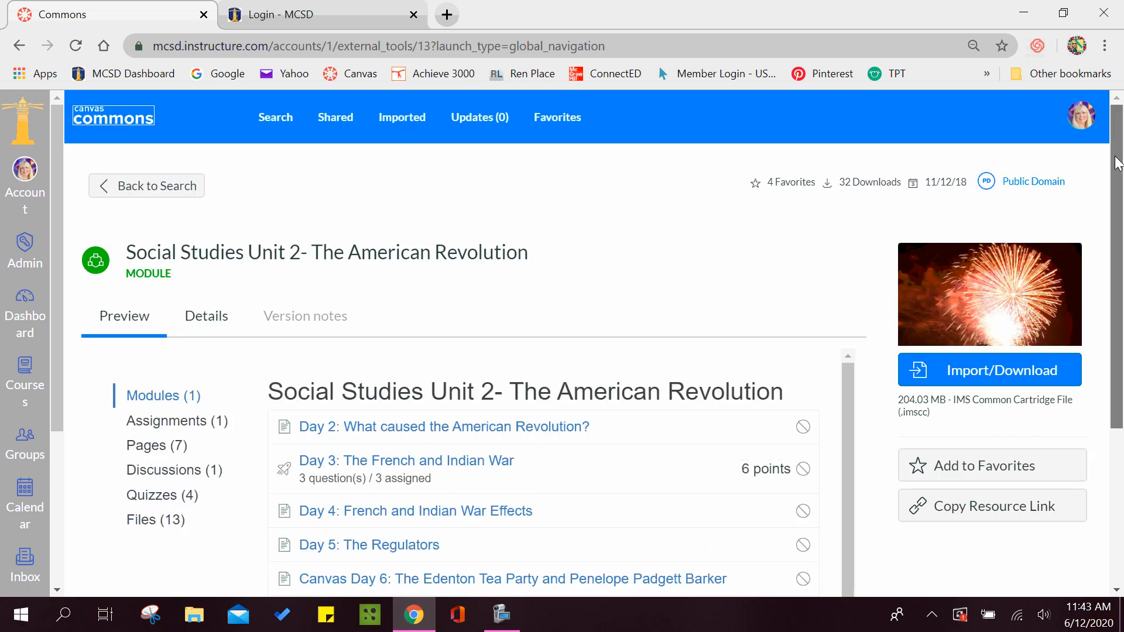
drag(1121, 167, 1121, 309)
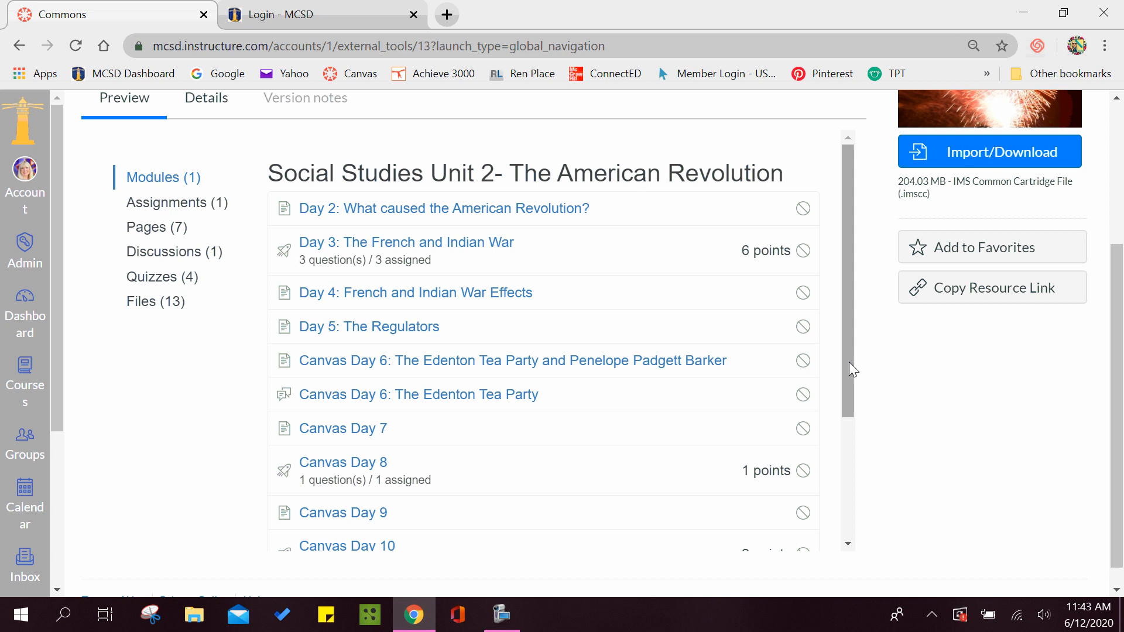
Review the rest of the American Revolution module's preview and import the module into the Ms. J's Coaching Page course.
drag(848, 362, 849, 493)
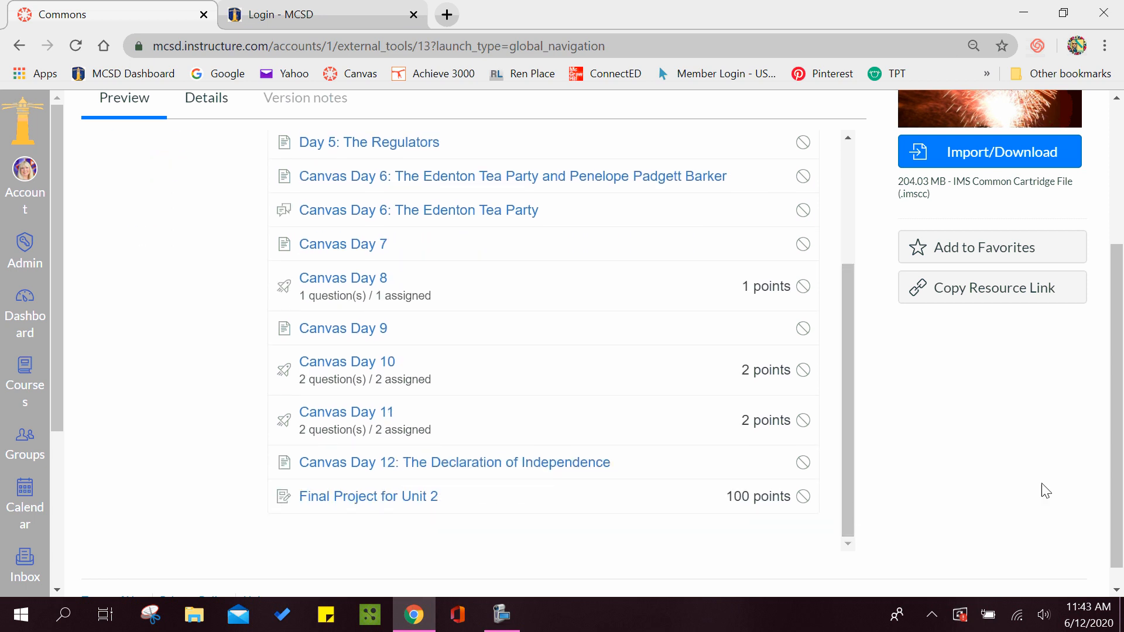
drag(1122, 444, 1123, 319)
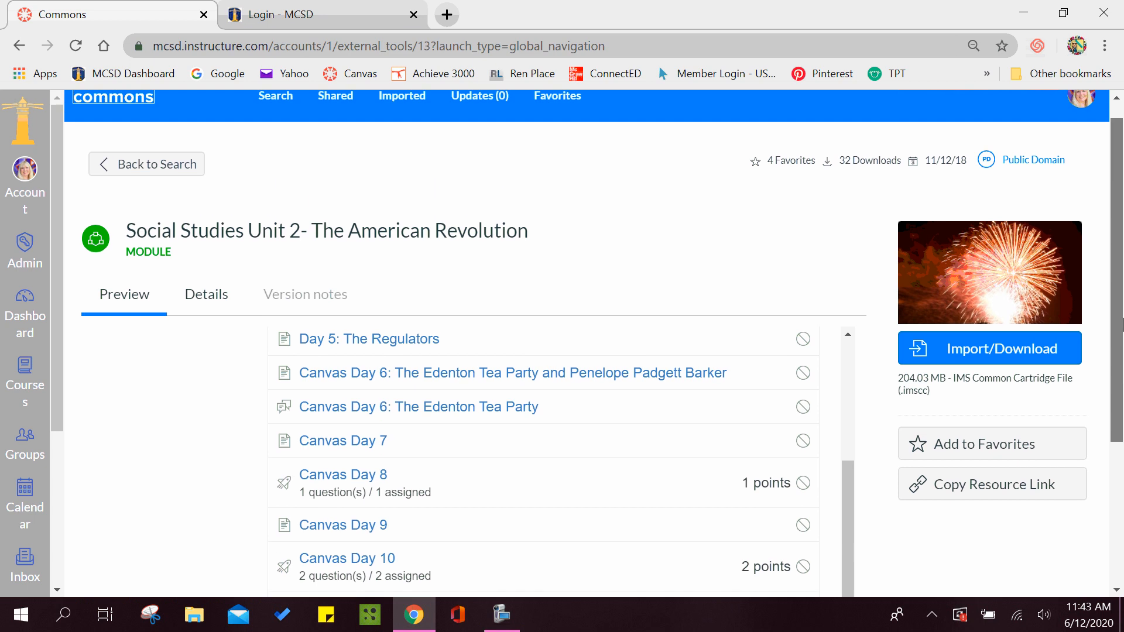
click(971, 350)
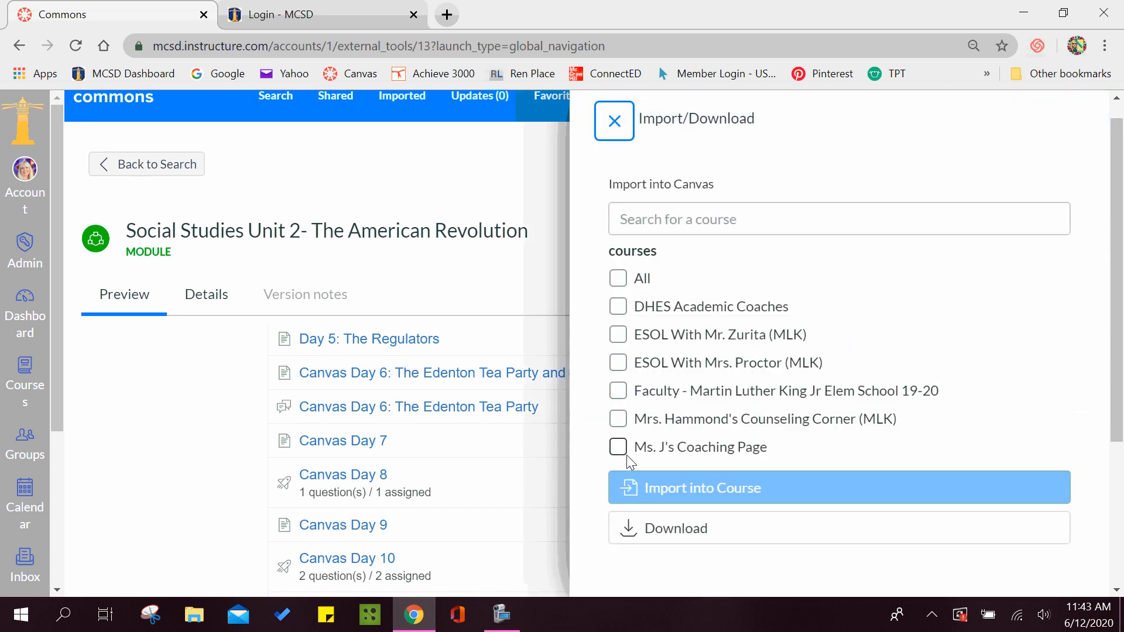
click(618, 448)
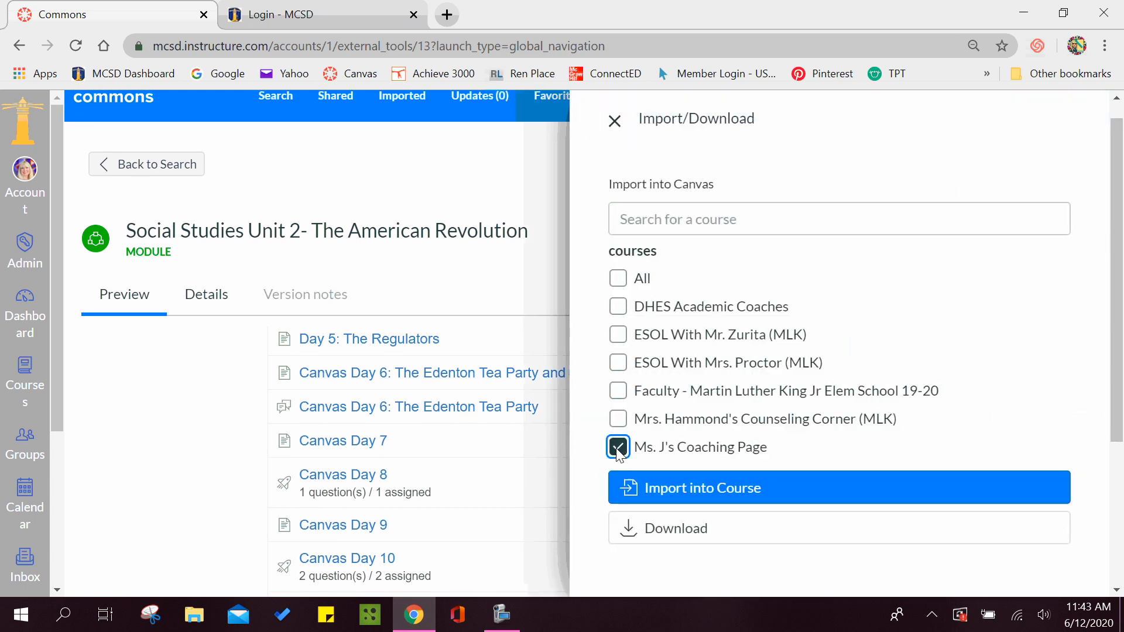
click(694, 496)
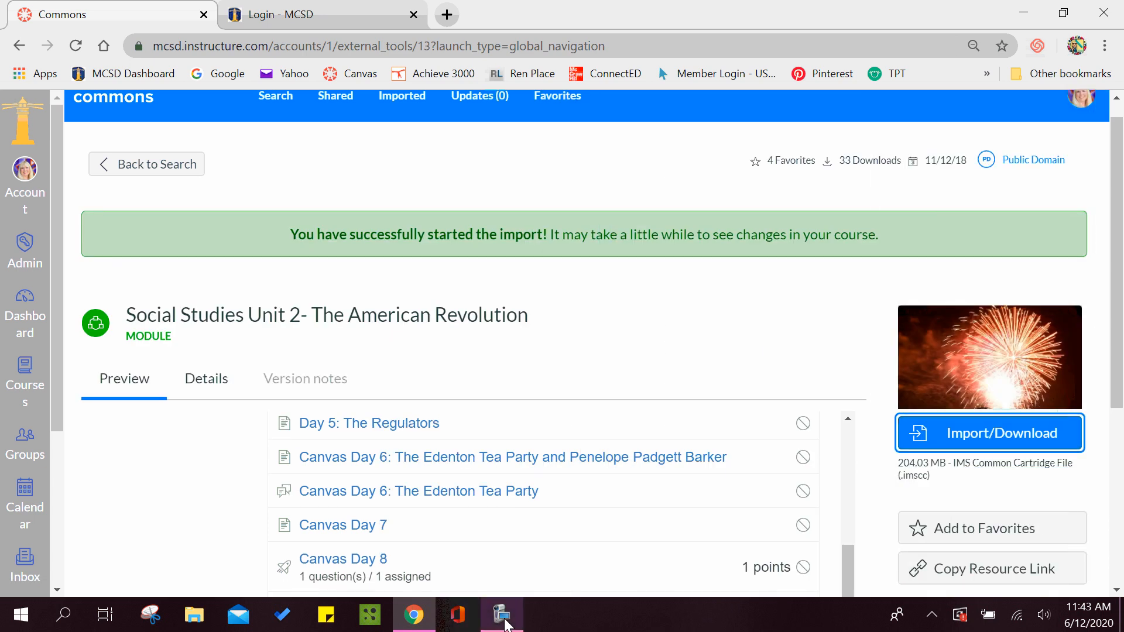
click(506, 623)
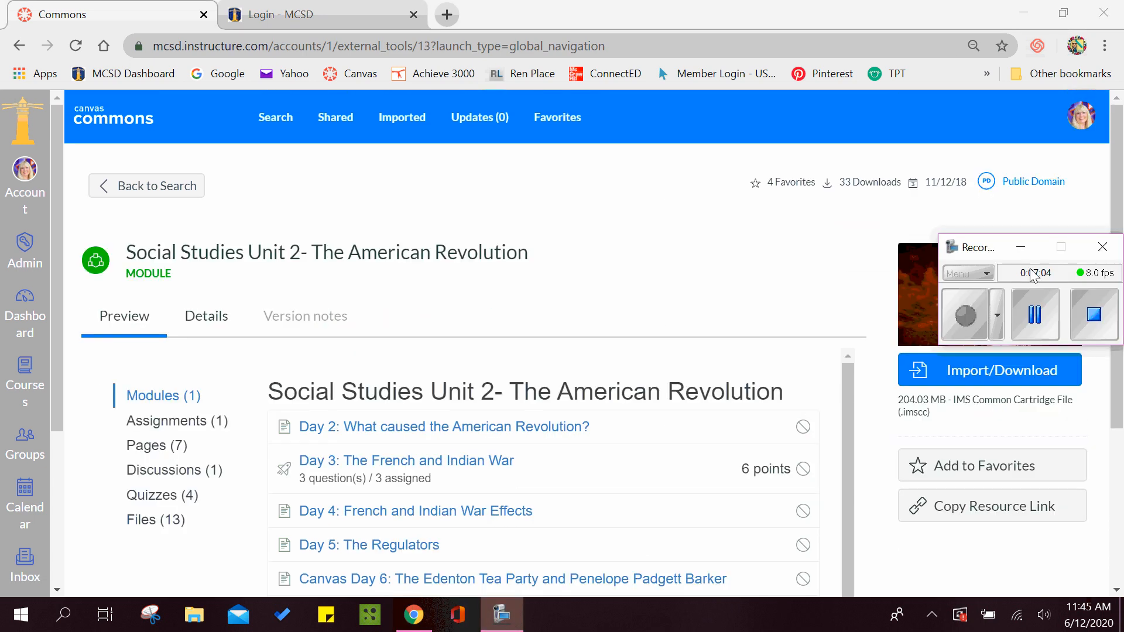
click(1021, 247)
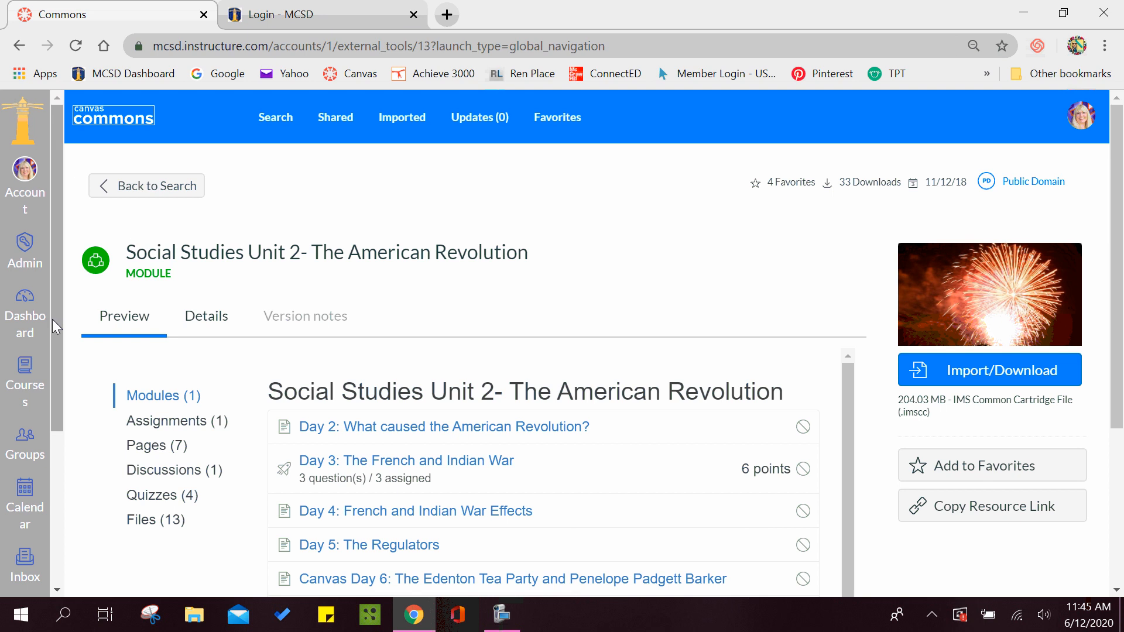
Open the modules of the Ms. J's Coaching Page course and find the imported Social Studies Unit 2- The American Revolution module.
click(26, 324)
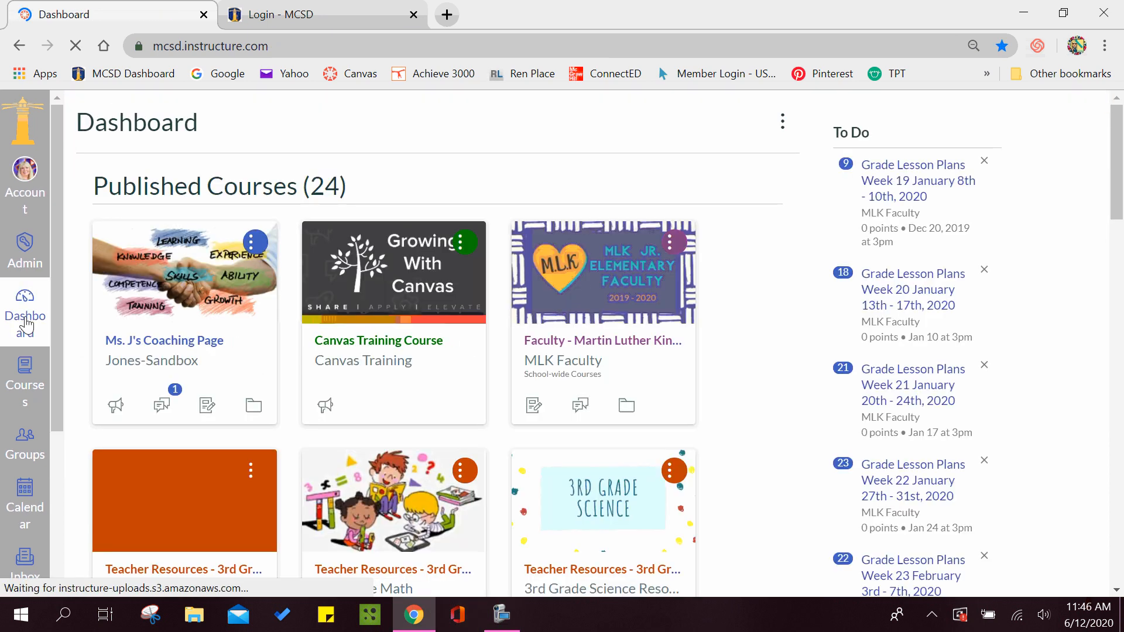
click(145, 365)
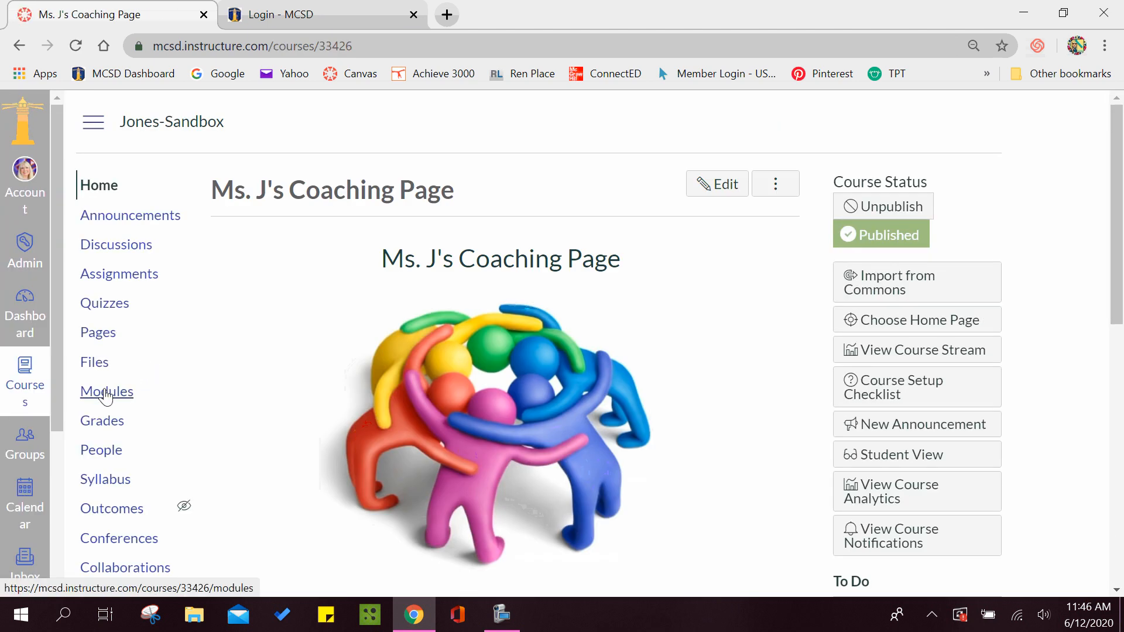
click(103, 401)
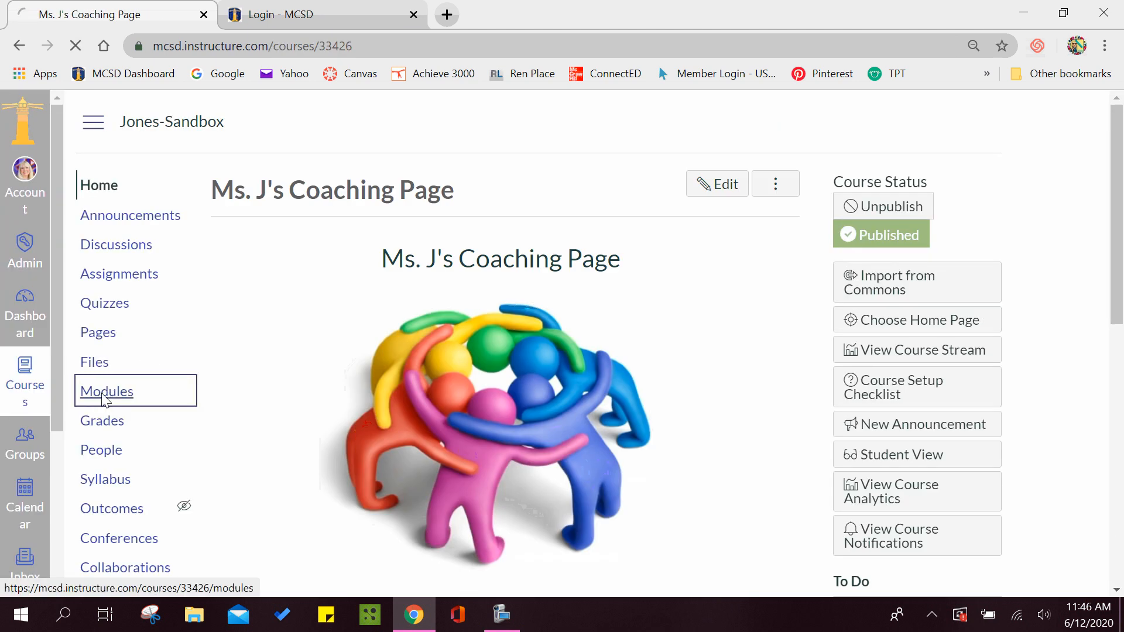
scroll(103, 402, down, 10)
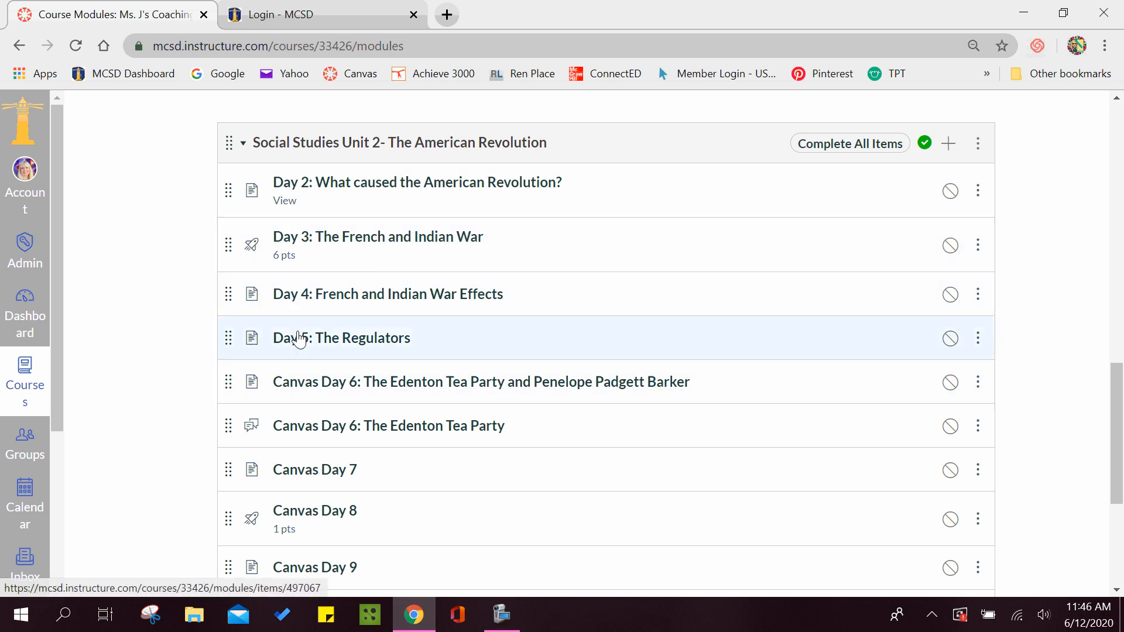
Remove Day 4: French and Indian War Effects and Day 5: The Regulators from the American Revolution module.
click(977, 295)
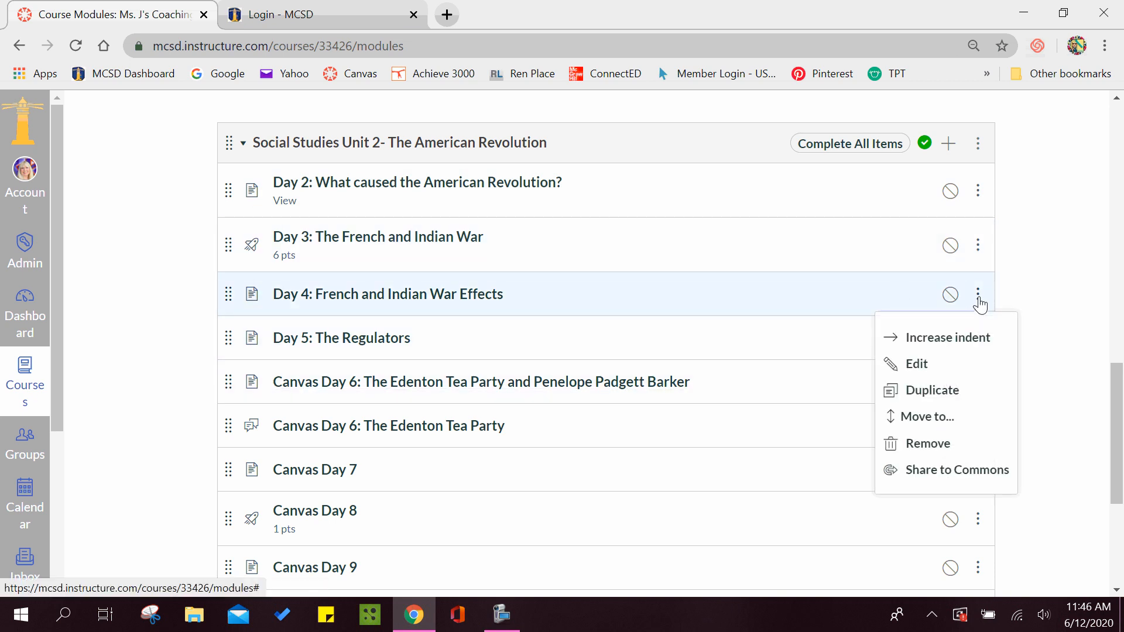
click(954, 443)
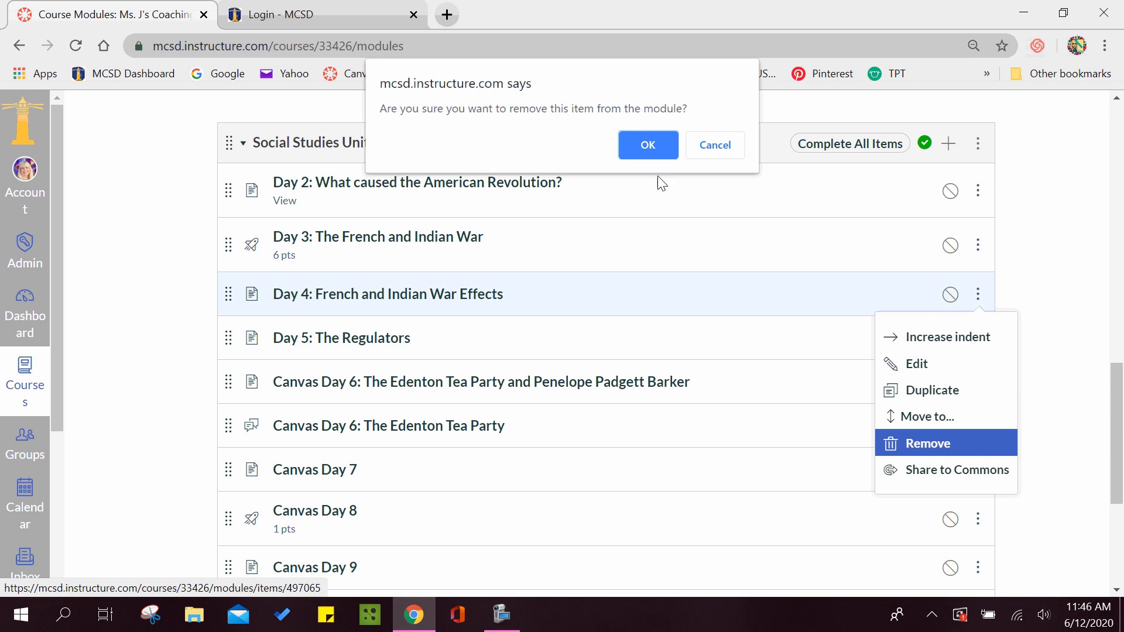
key(Return)
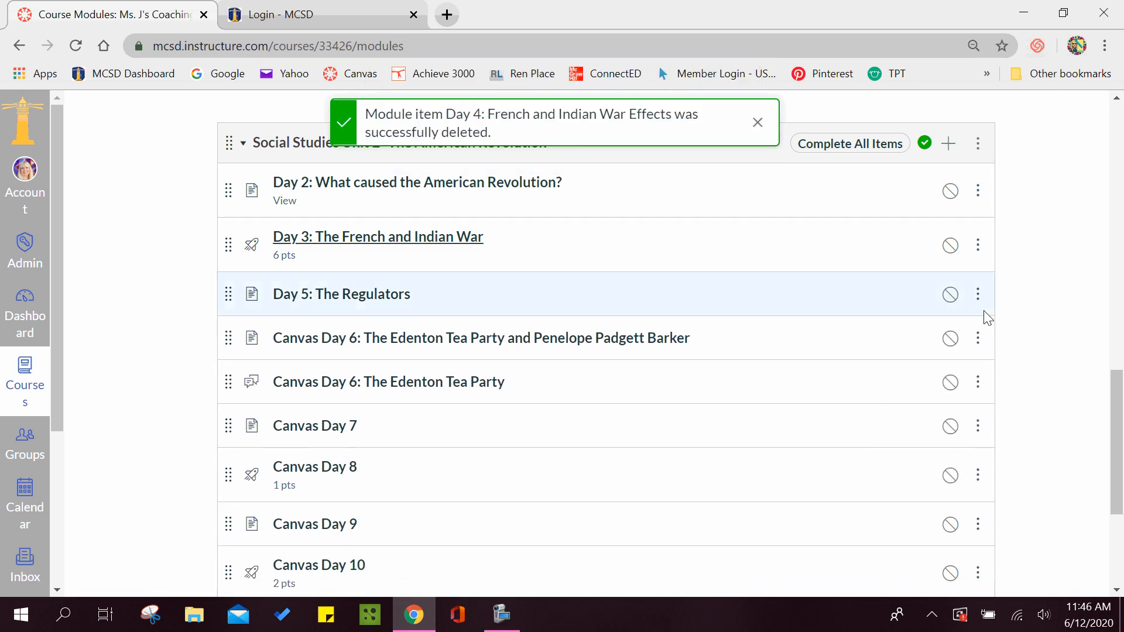
click(977, 295)
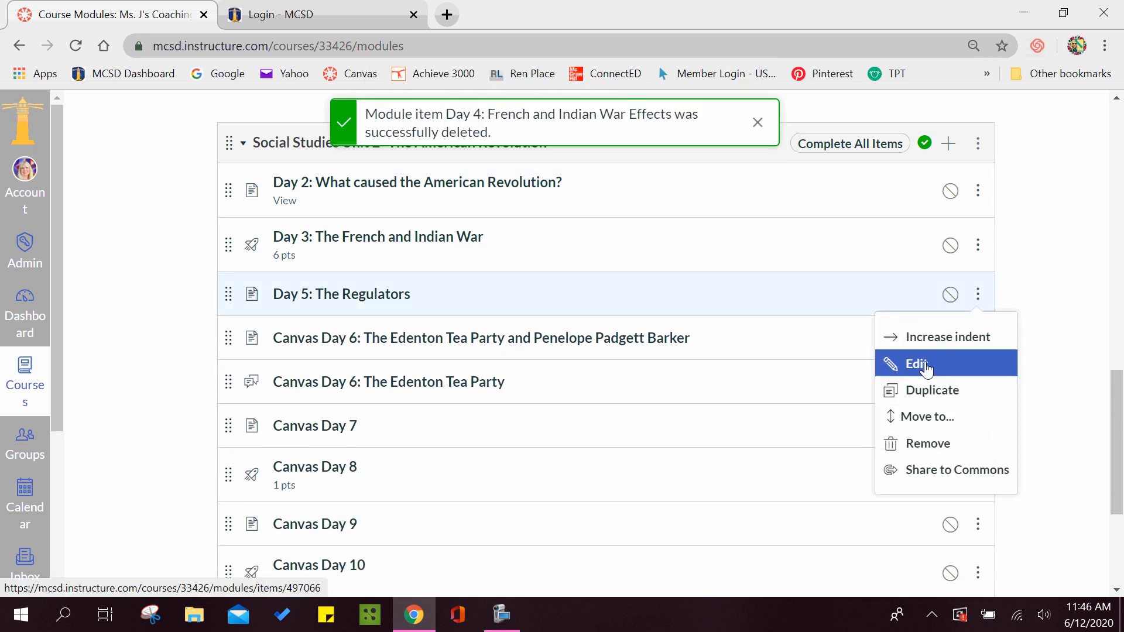
click(933, 445)
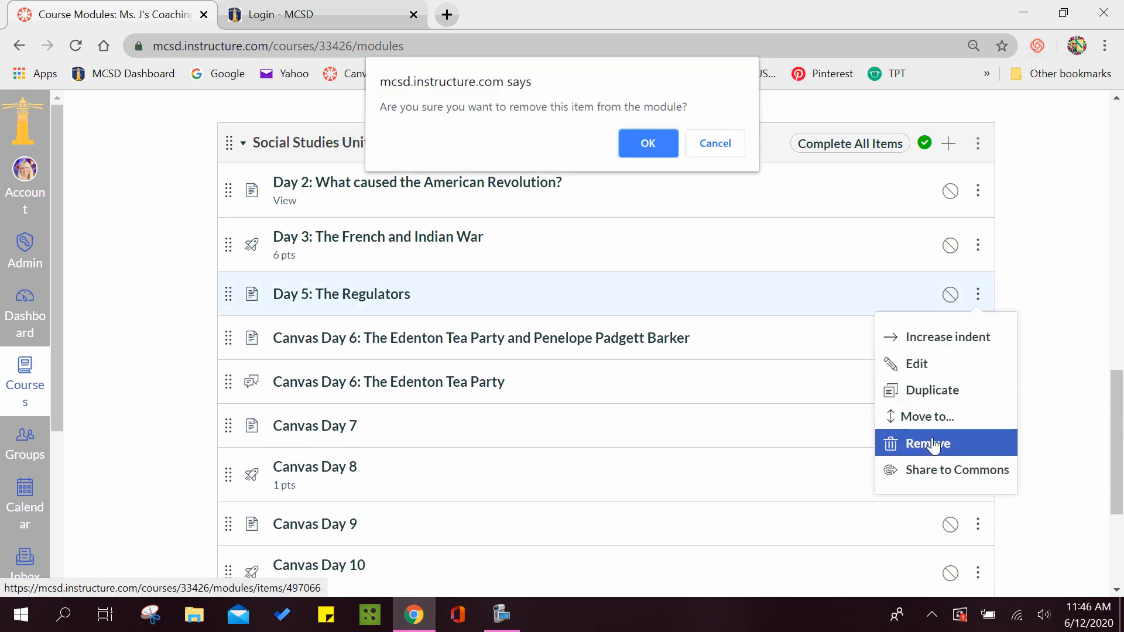
click(652, 143)
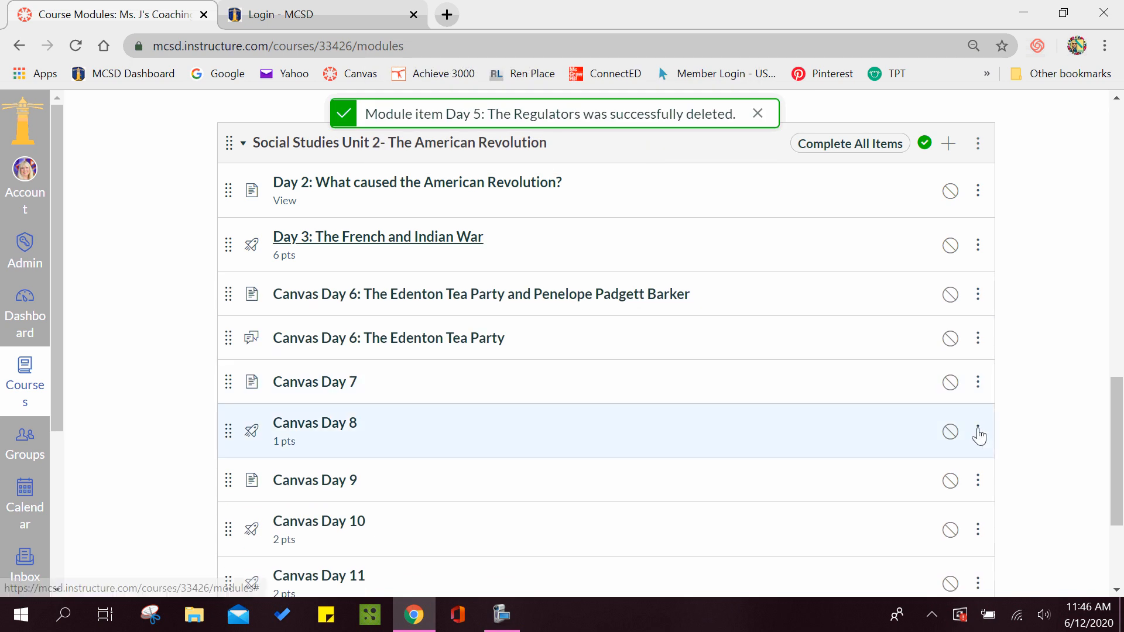
click(977, 433)
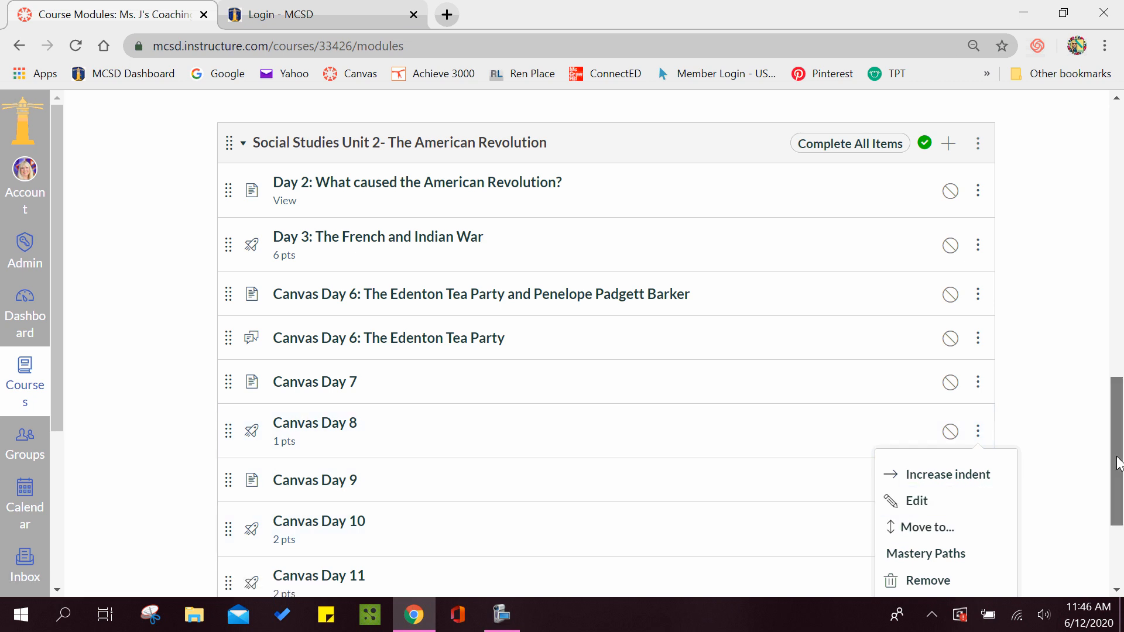
click(526, 557)
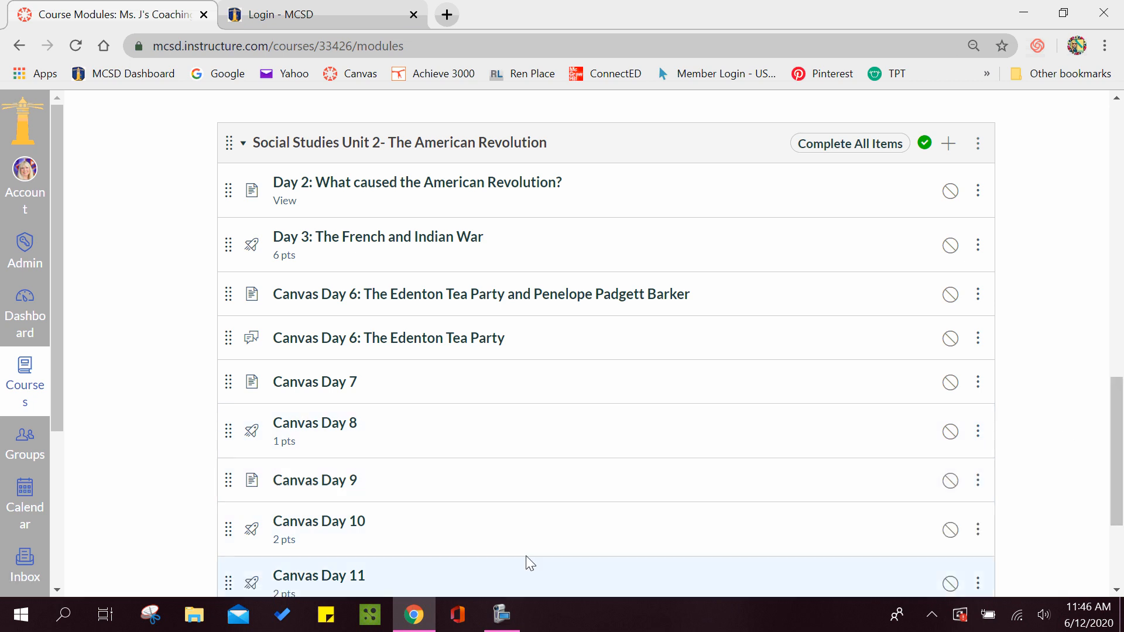
Reorder the module, placing the Edenton Tea Party discussion right after Day 2 and Final Project for Unit 2 right after Day 3.
drag(1119, 500, 1109, 556)
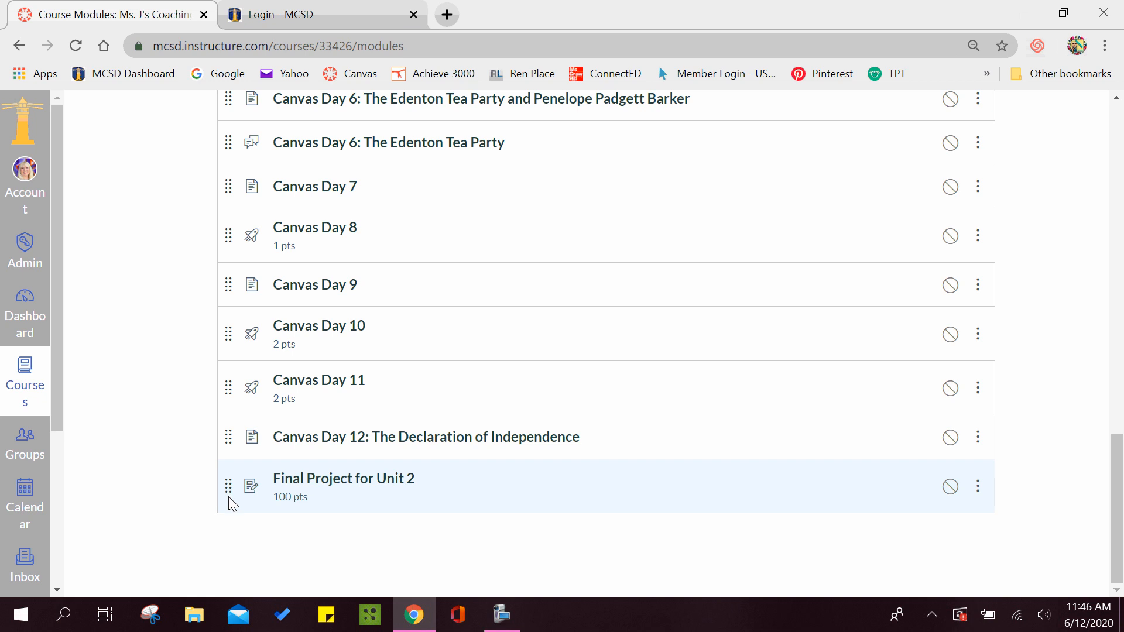
drag(226, 484, 214, 185)
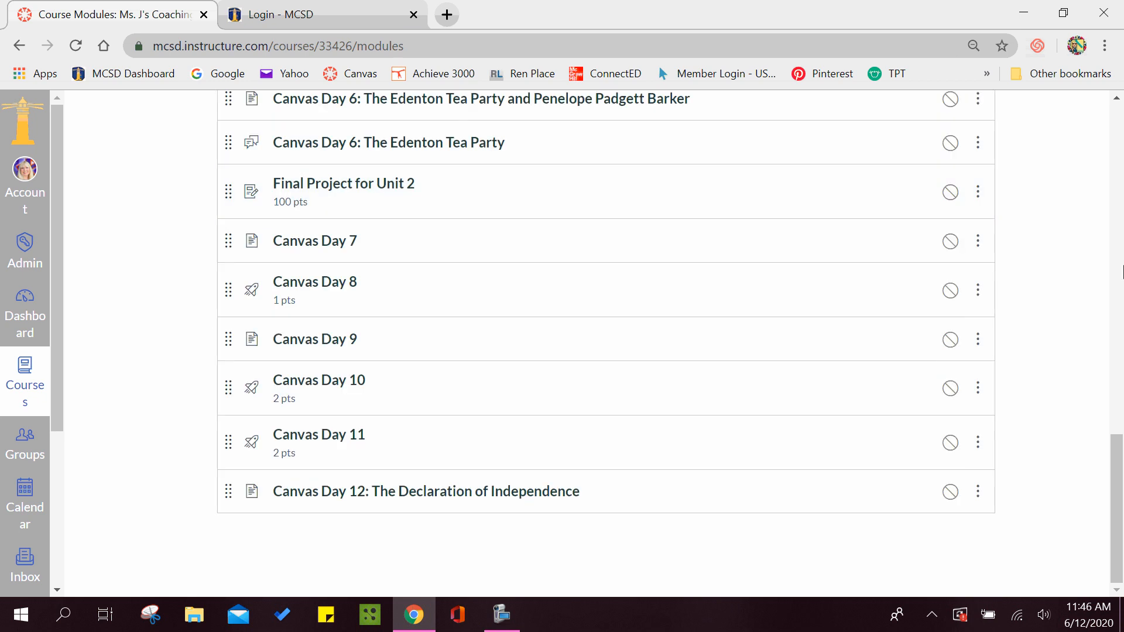
drag(1123, 475, 1122, 397)
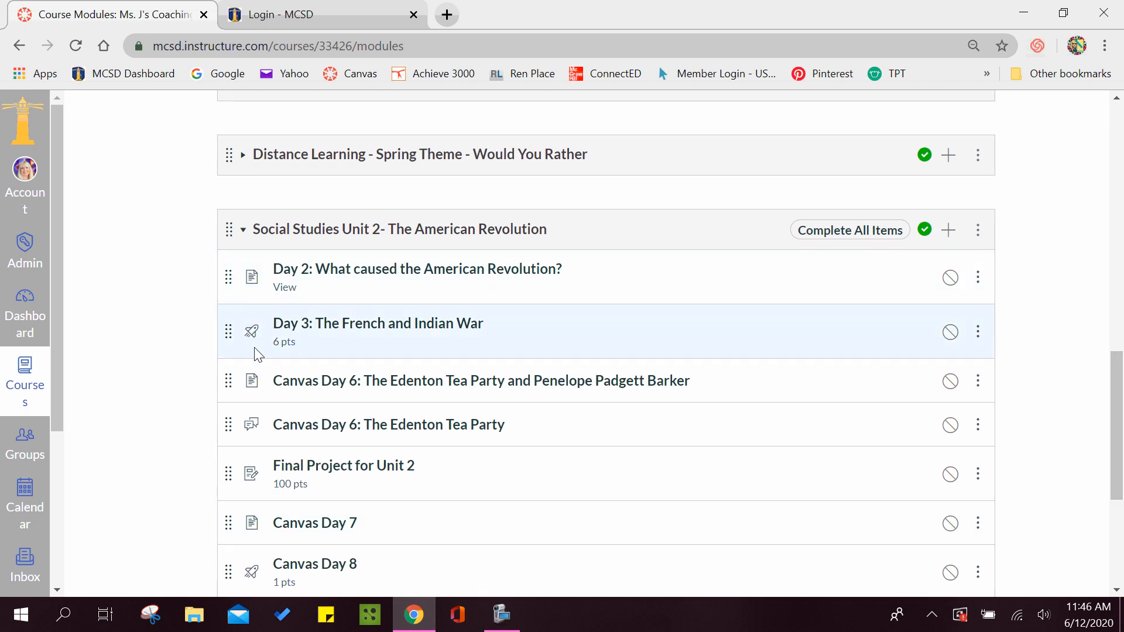
drag(232, 474, 212, 395)
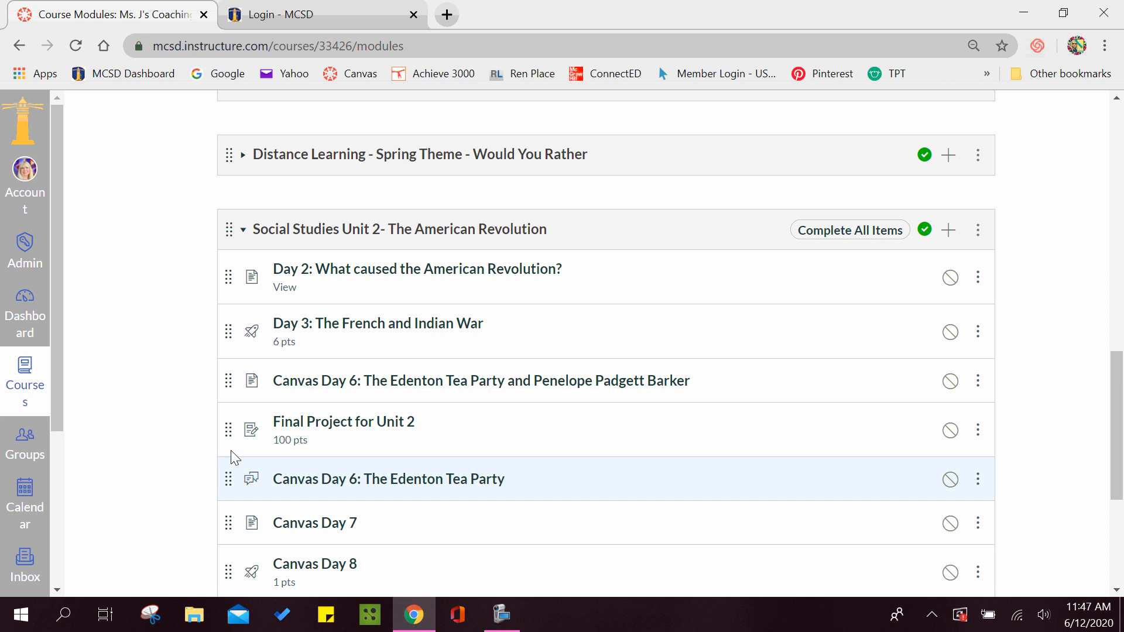
drag(228, 462, 218, 322)
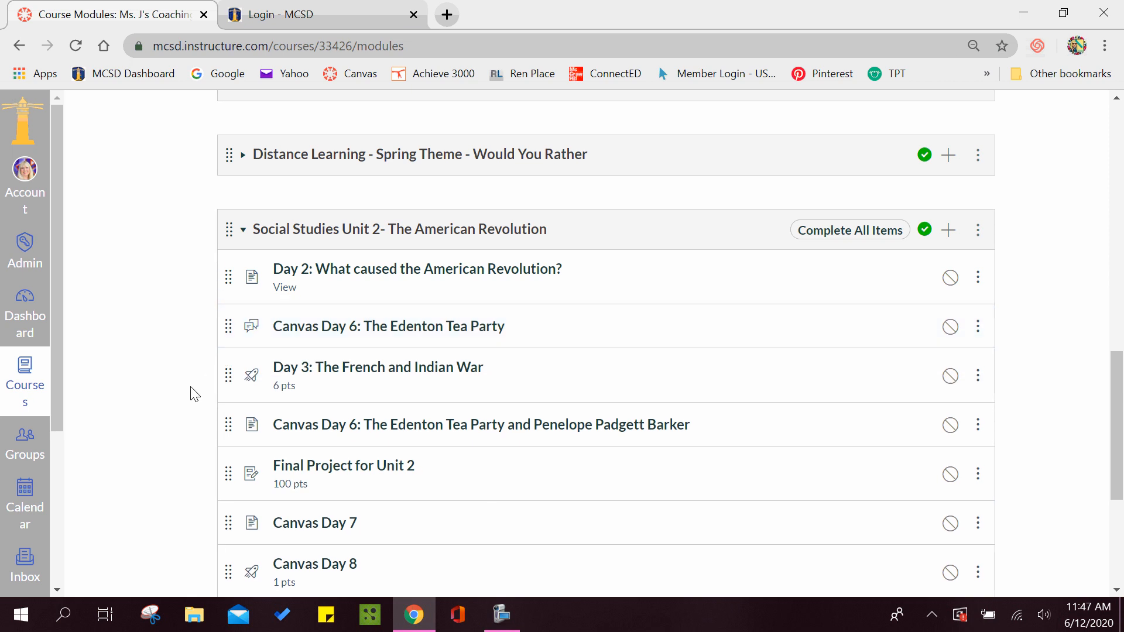
drag(227, 473, 222, 406)
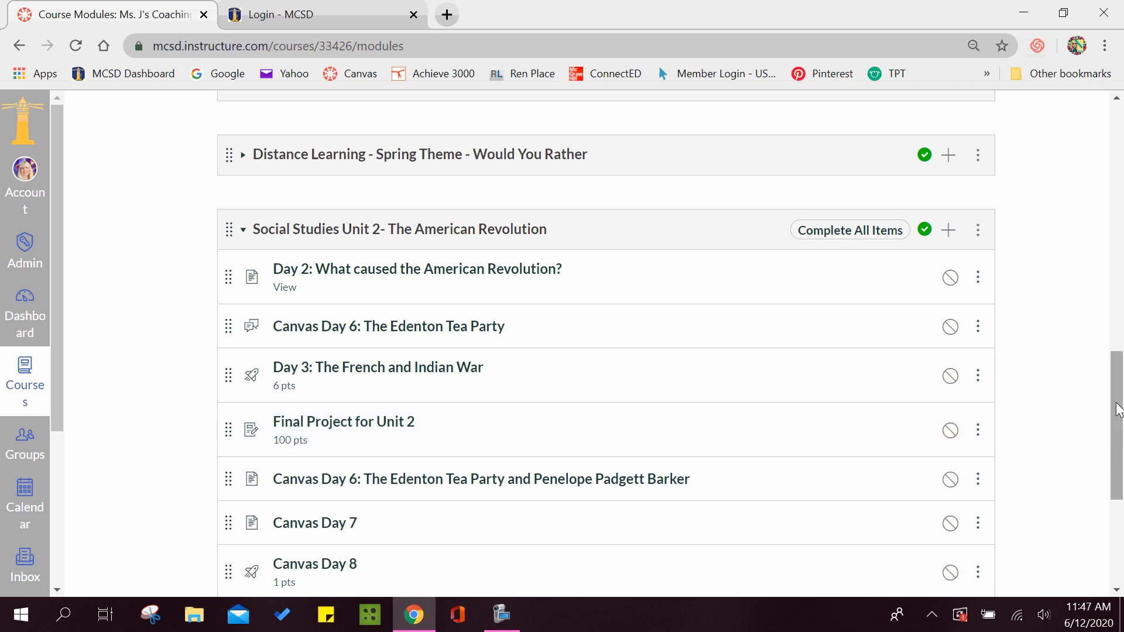
Capture a rectangular snip of the American Revolution module from its title down to Canvas Day 7 with the Snipping Tool.
drag(1118, 409, 1121, 437)
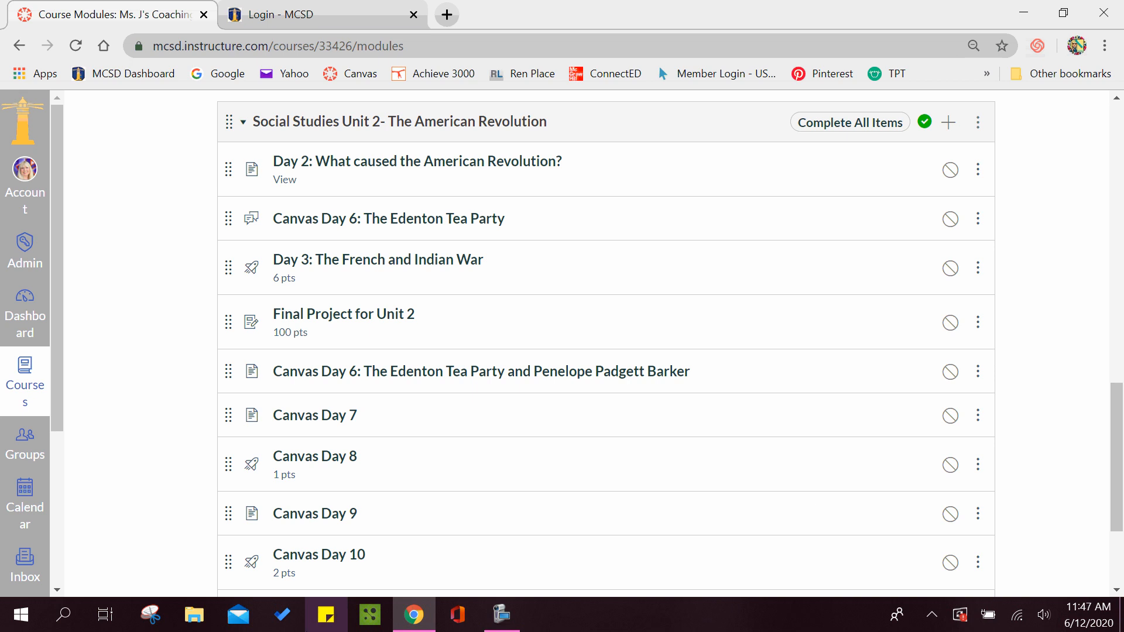
click(151, 613)
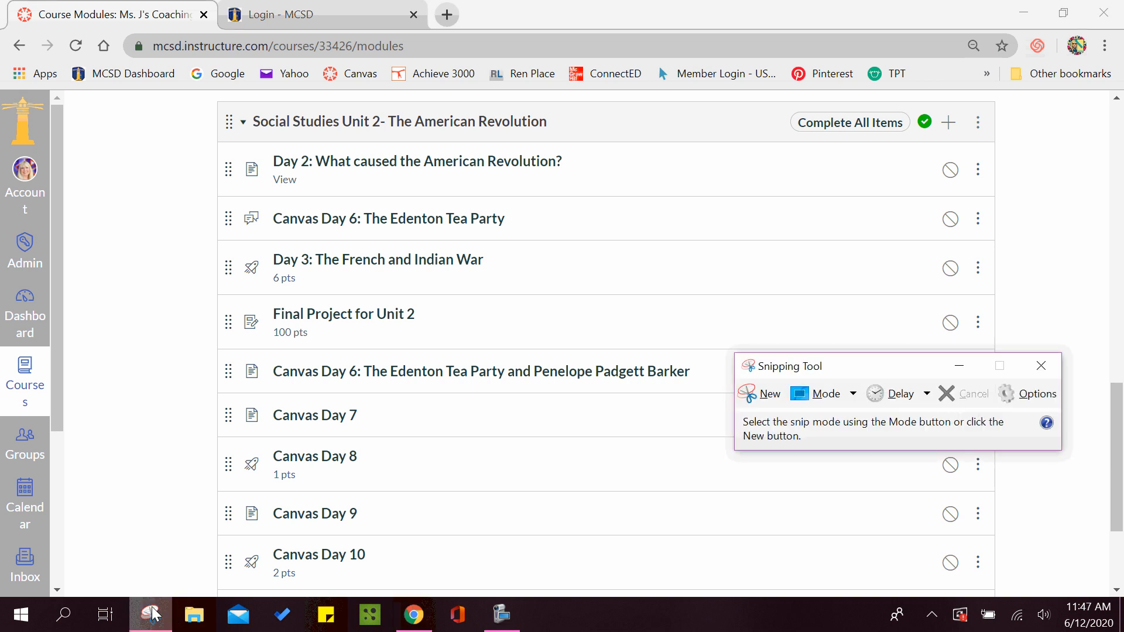
click(752, 393)
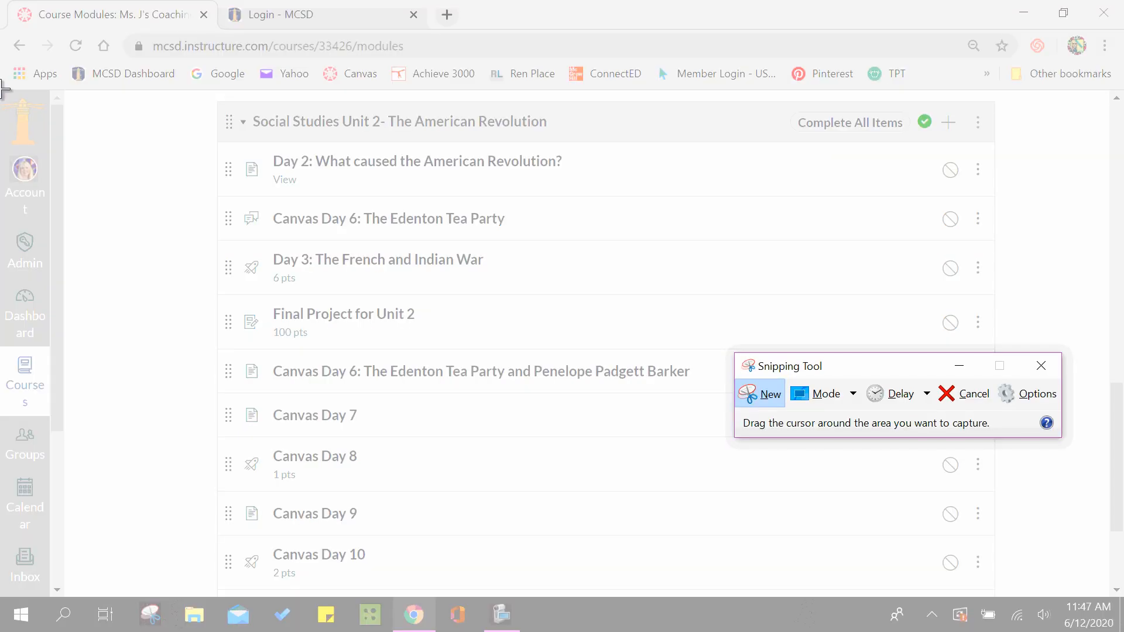
drag(3, 89, 1083, 434)
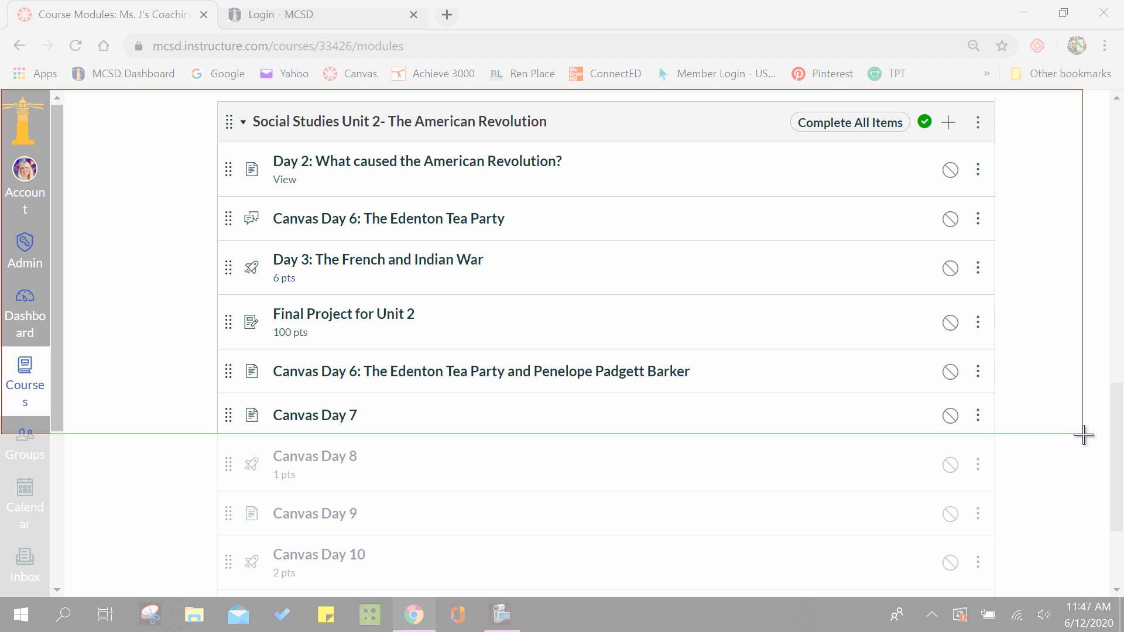
drag(1082, 434, 1083, 435)
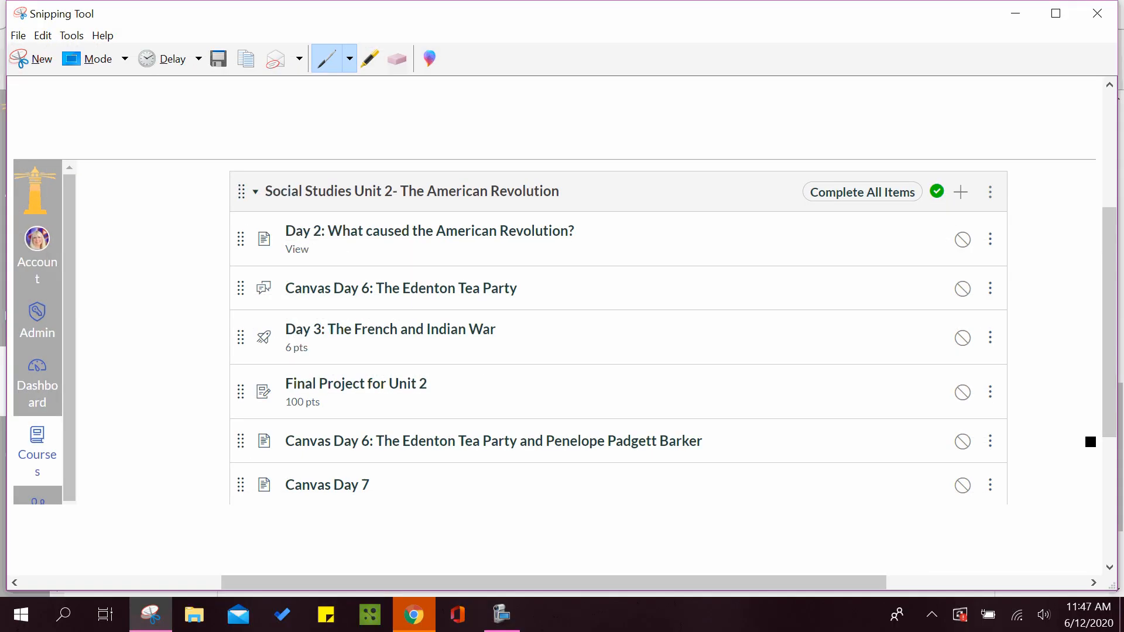
Save the snip as a JPEG in _Growing In Canvas, reusing the existing 2.11Module1 file name but ending in Module2, and close the Snipping Tool.
click(17, 35)
click(60, 77)
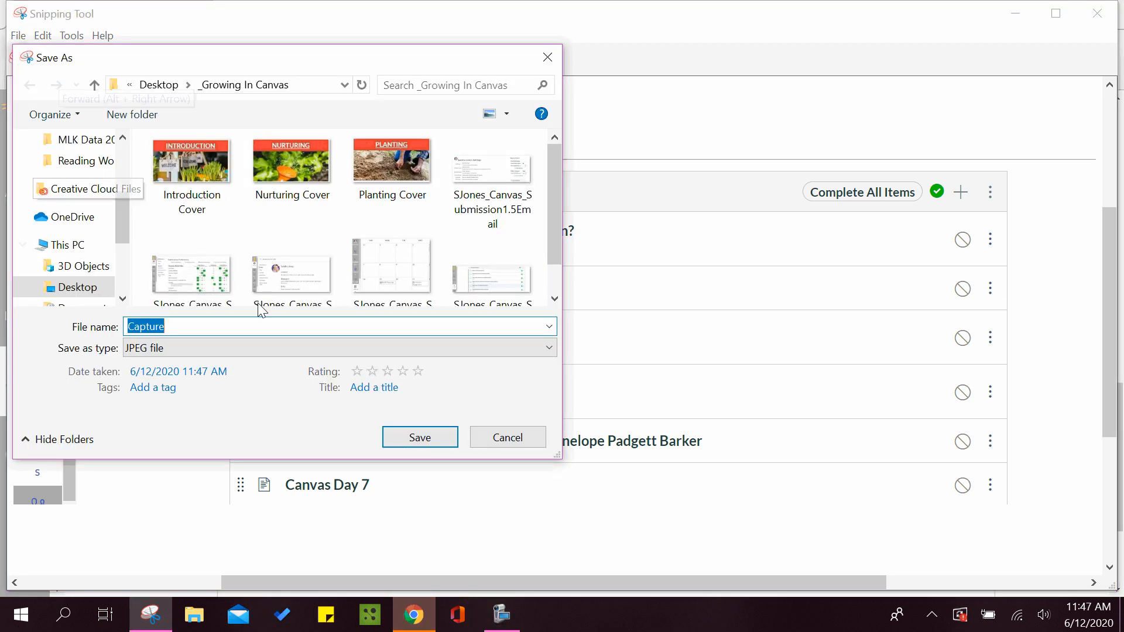
scroll(552, 241, down, 1)
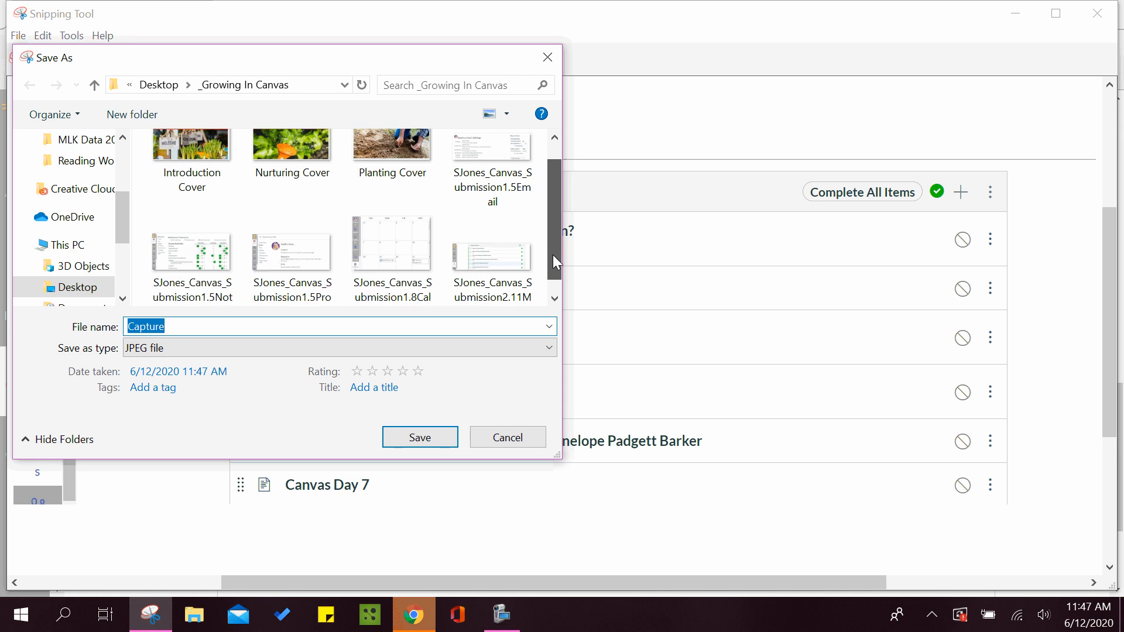
click(510, 246)
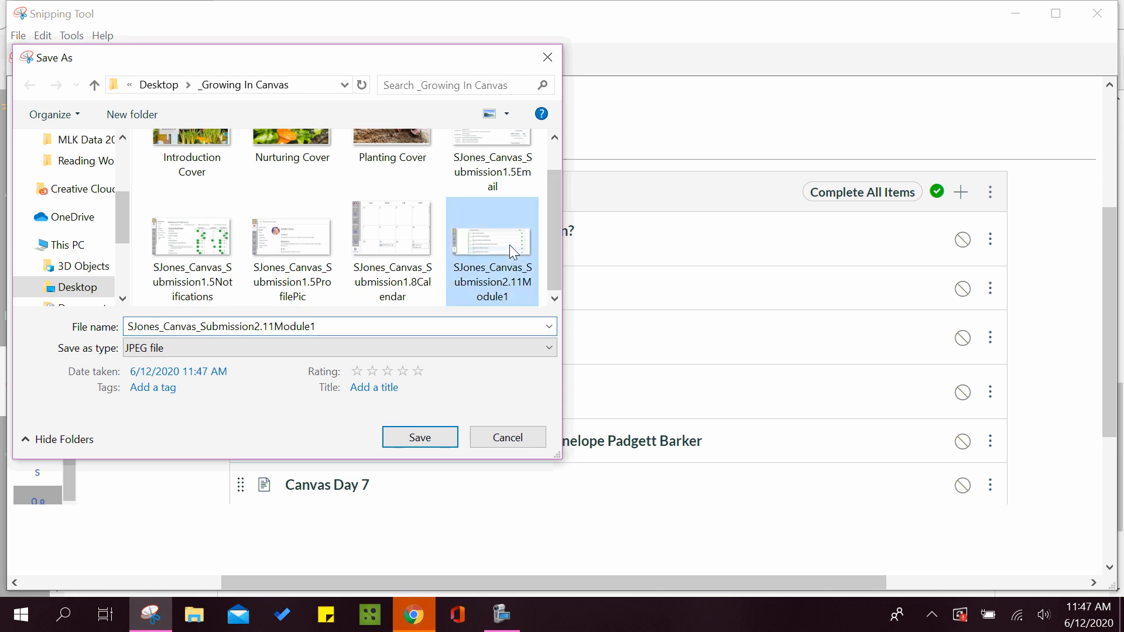
click(333, 326)
click(333, 326)
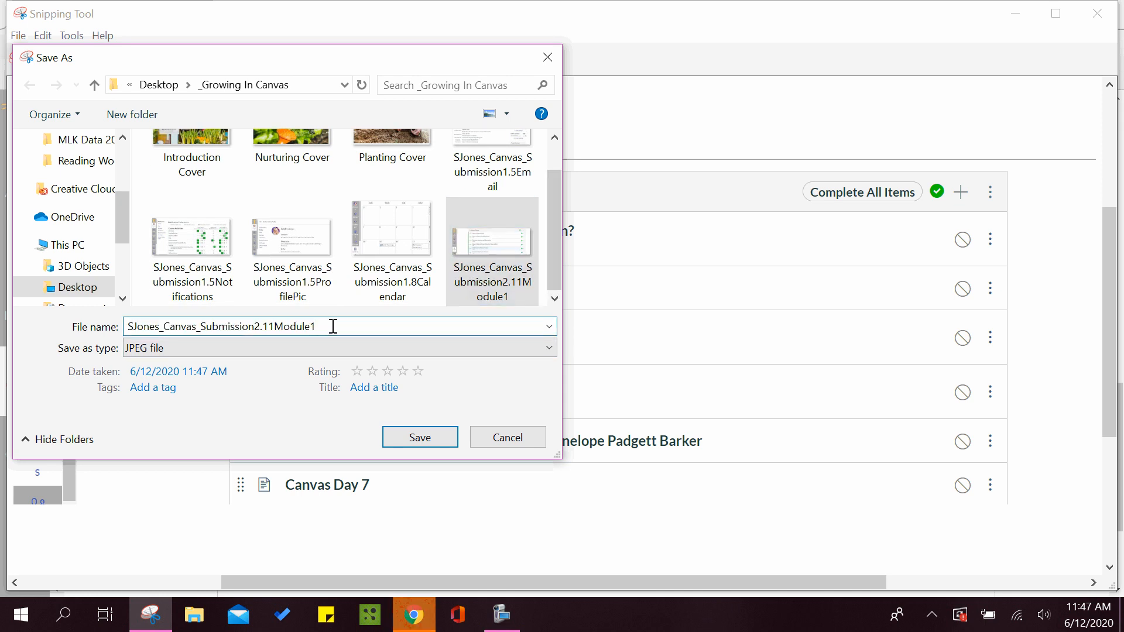
key(BackSpace)
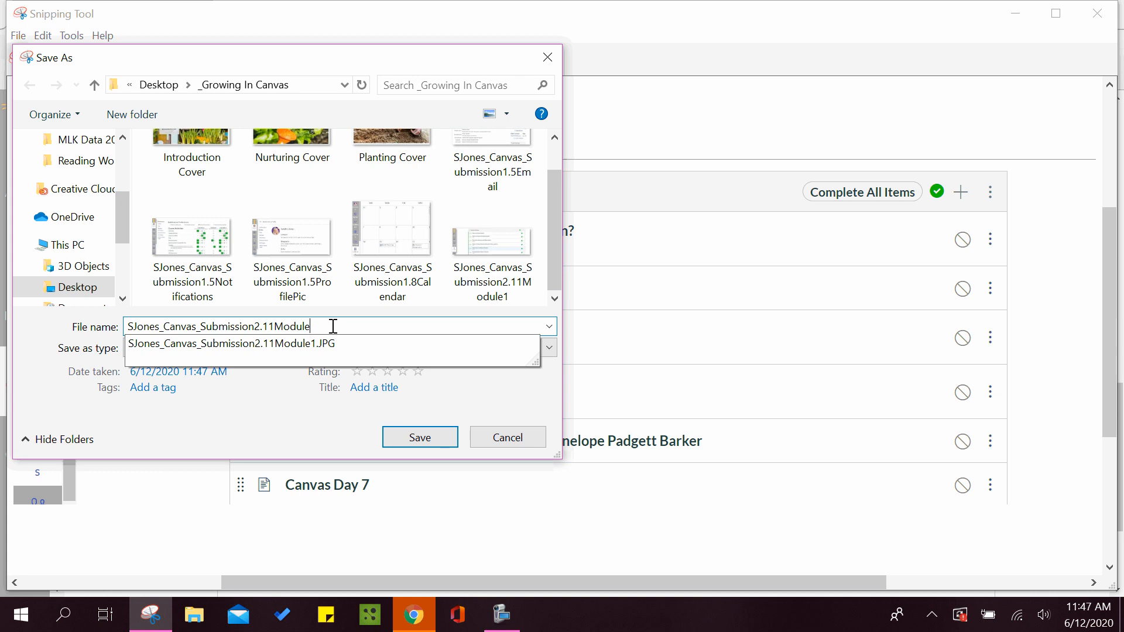
text(2)
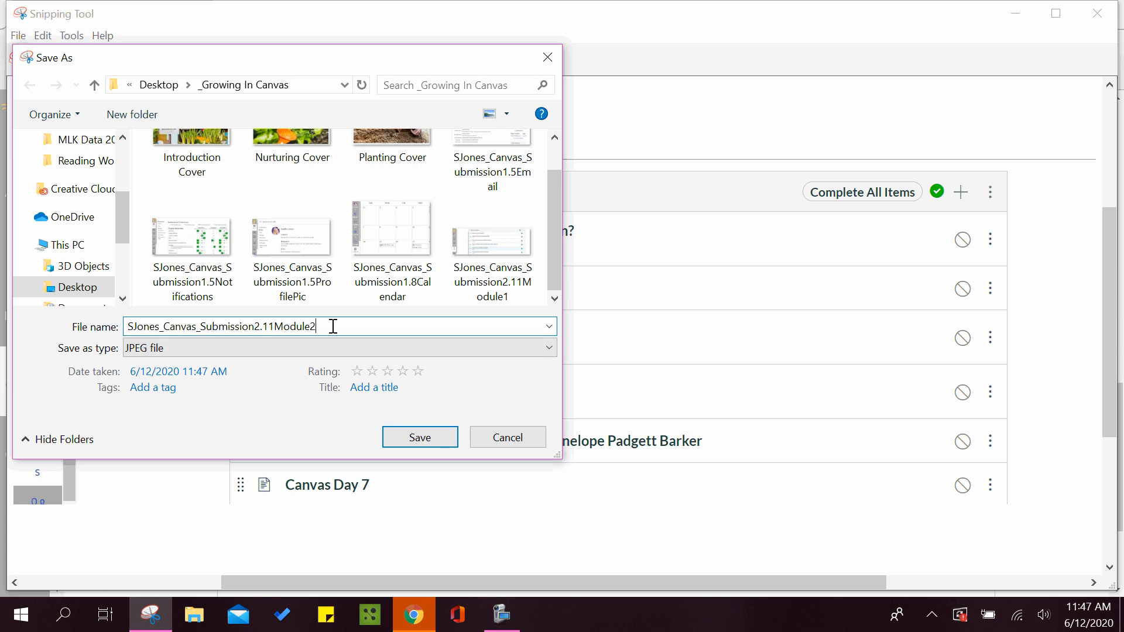
click(418, 436)
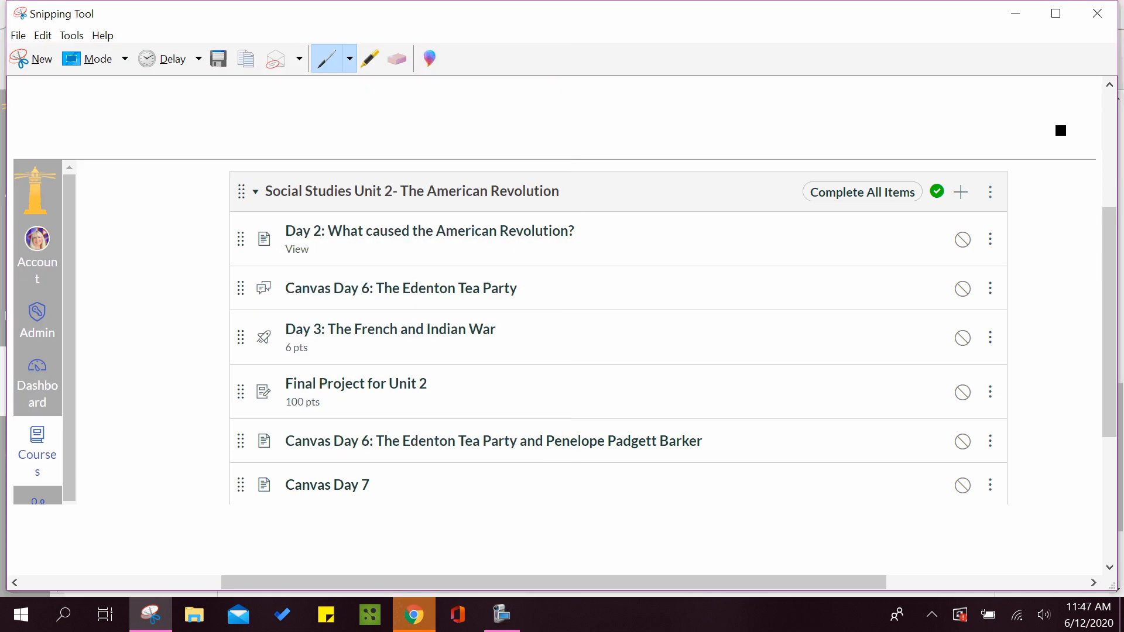
click(1096, 12)
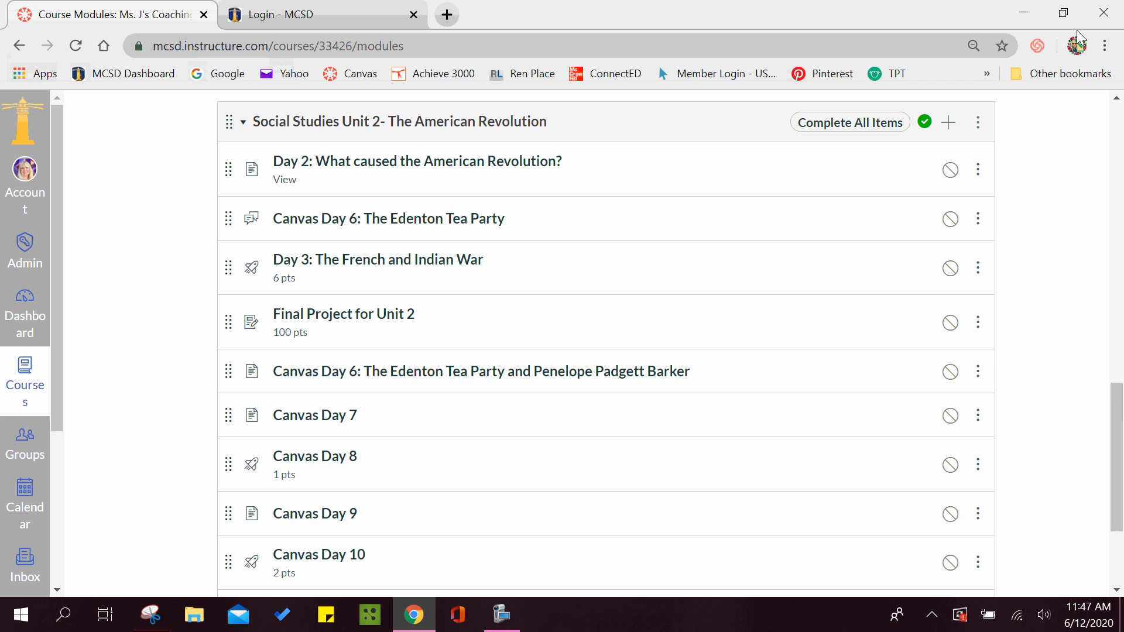
Open the 2.11 | Try Creating Modules assignment from the Nurturing module of the Canvas Training Course.
click(28, 323)
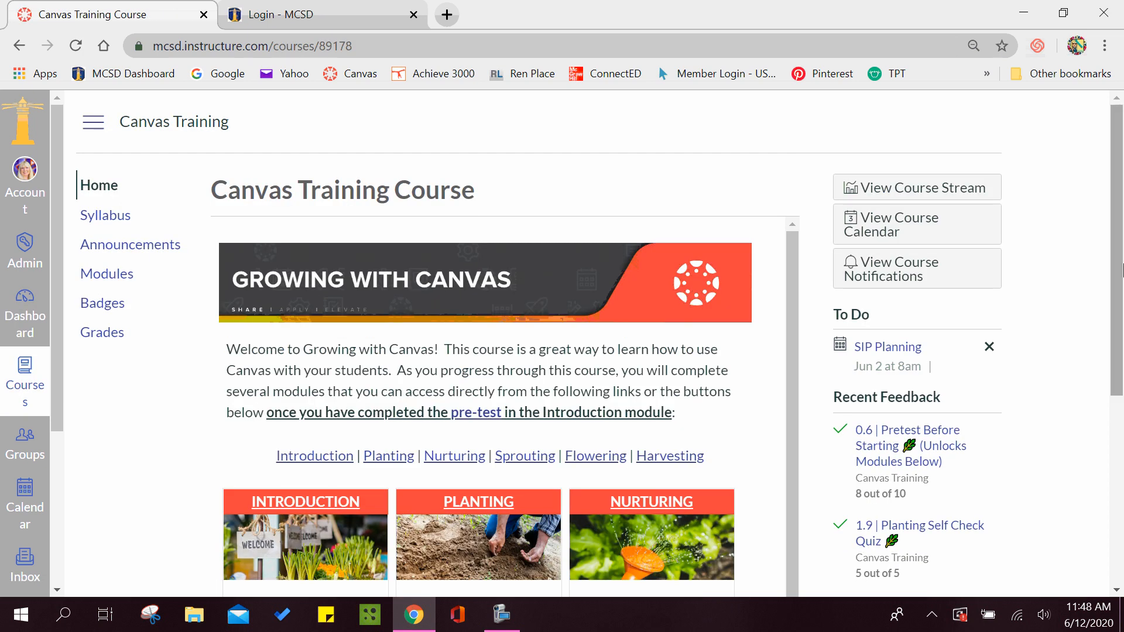
scroll(1118, 269, down, 5)
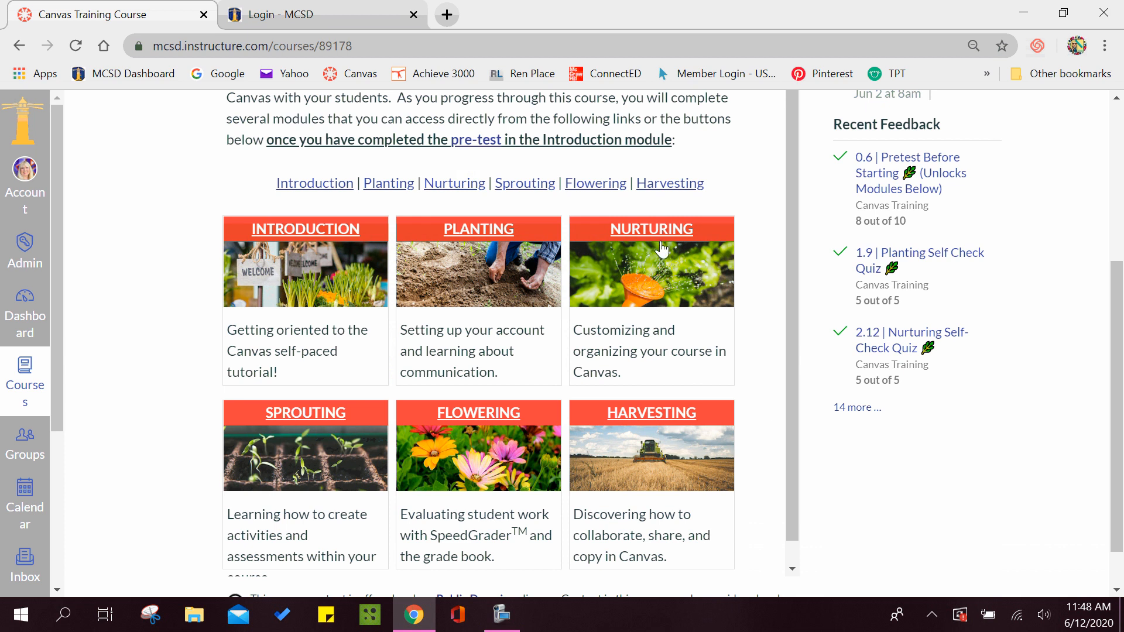
click(655, 231)
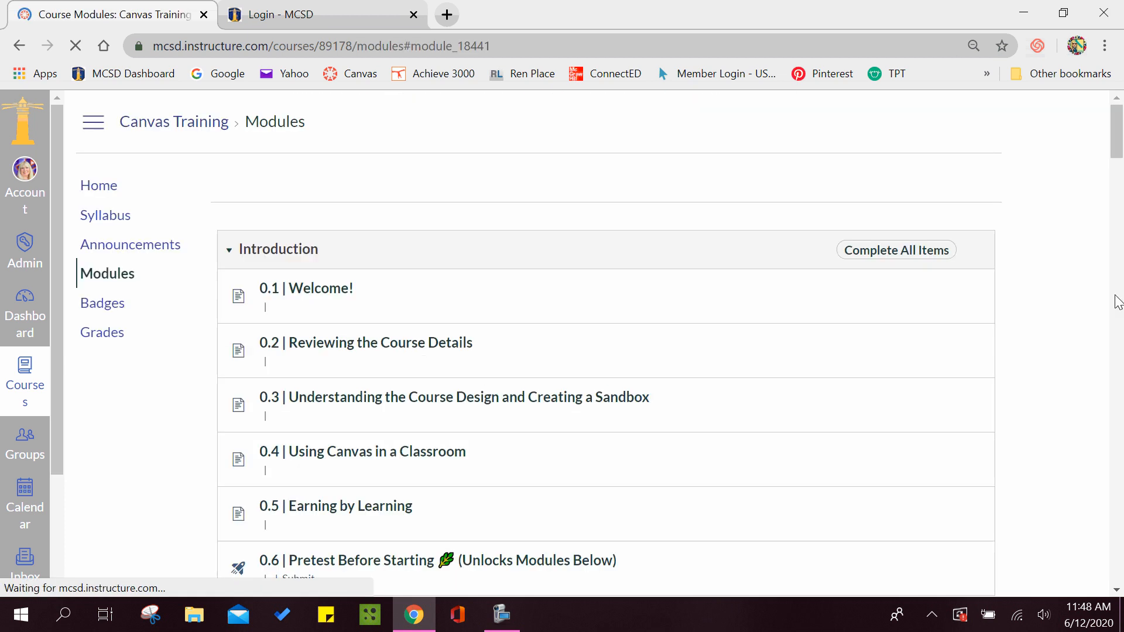
drag(1113, 253, 1116, 311)
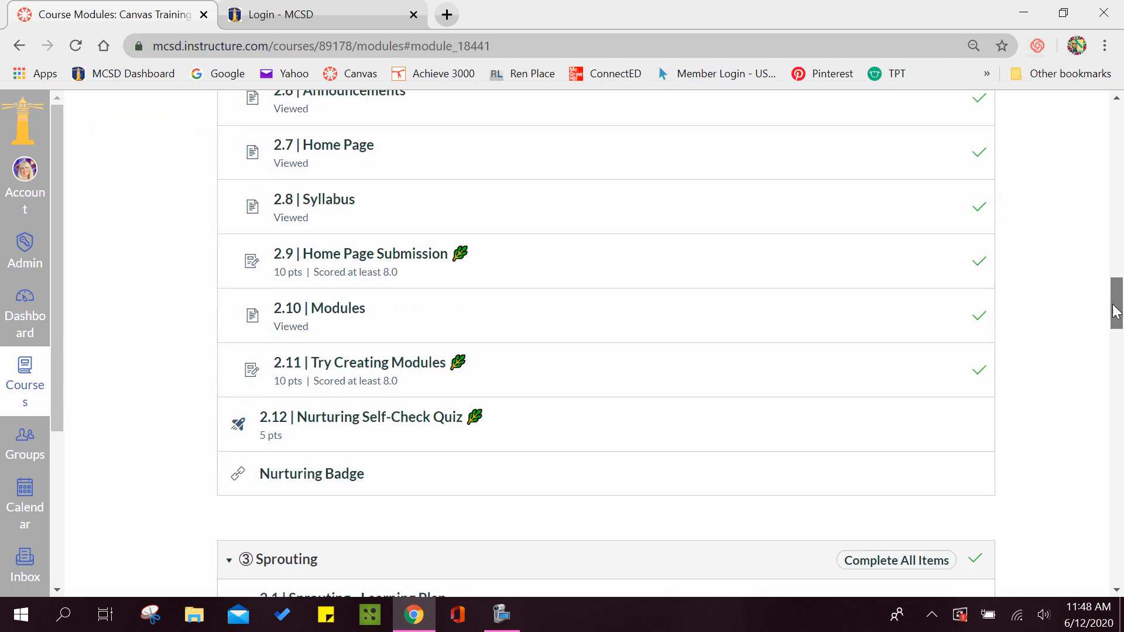
click(341, 369)
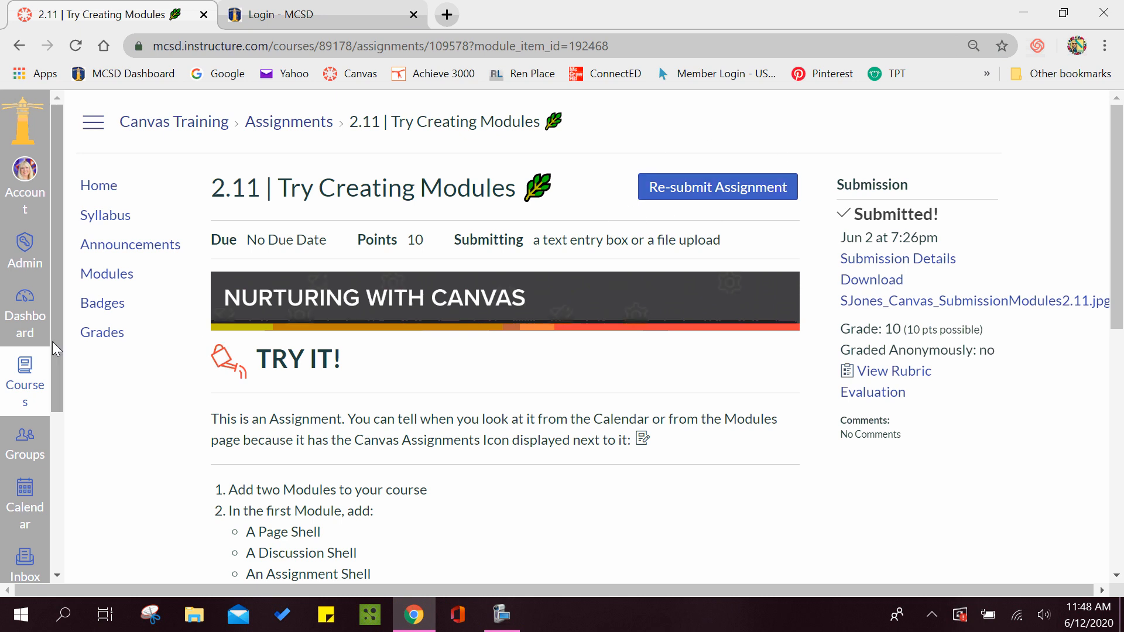
Open the Ms. J's Coaching Page course from the dashboard and switch it to Student View.
click(19, 321)
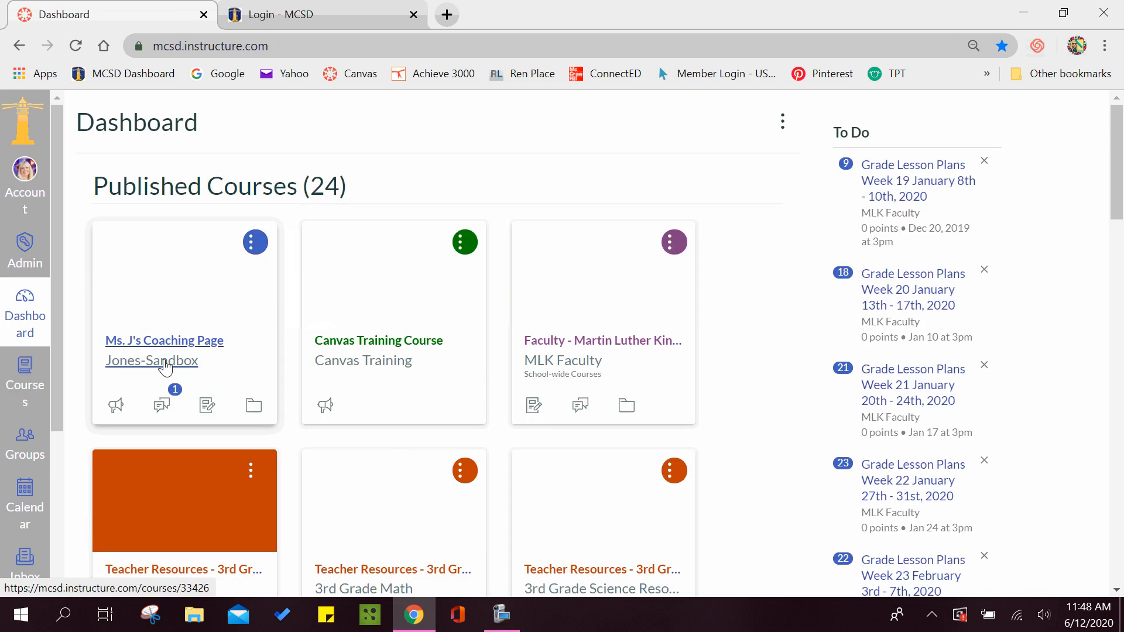
click(163, 373)
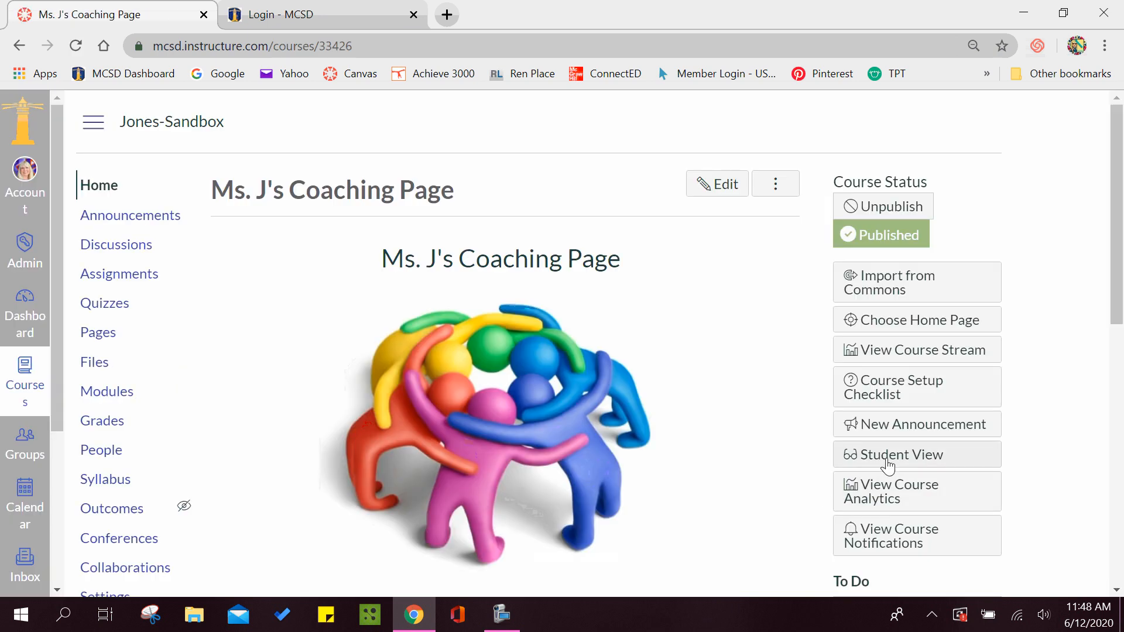
click(888, 464)
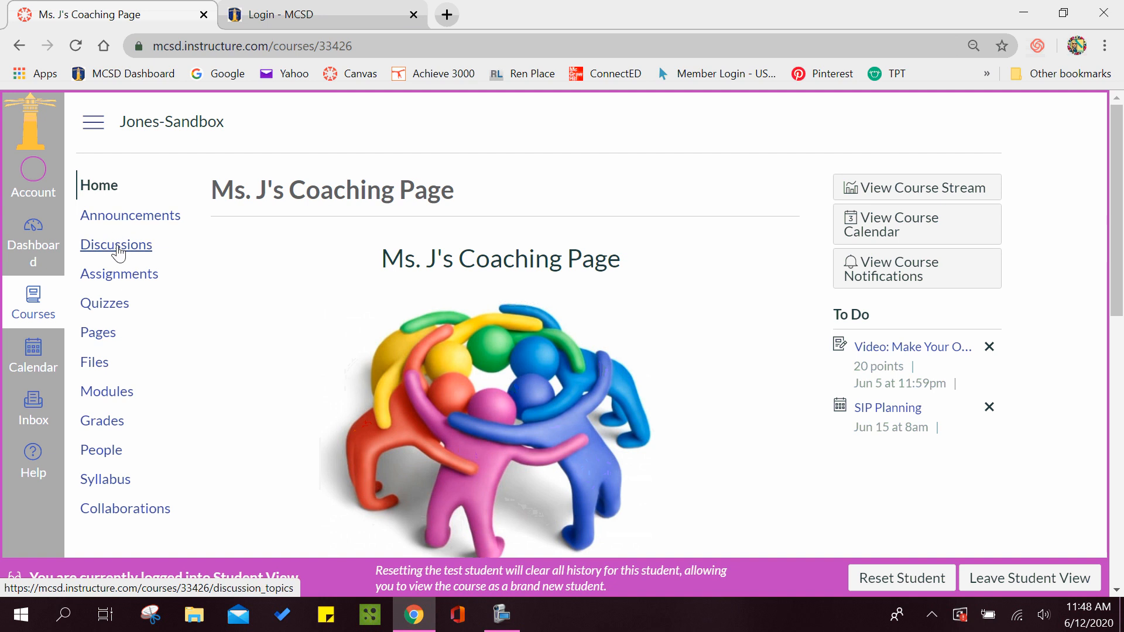
Open the Growing In Canvas Sample Submission assignment and start a re-submission by file upload.
click(116, 281)
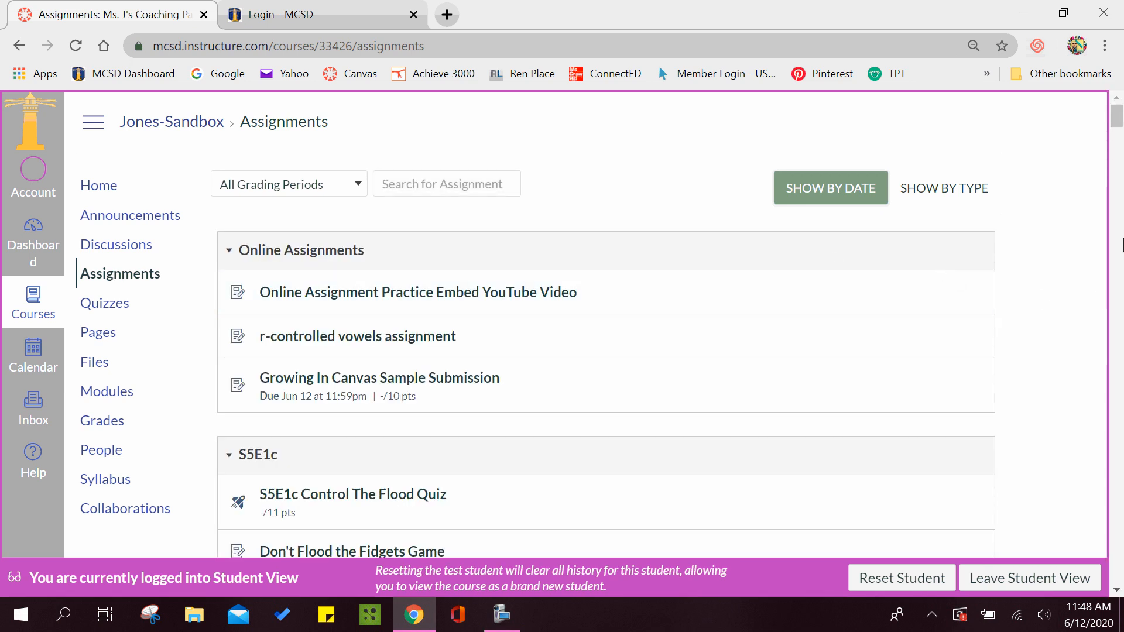
scroll(1118, 117, down, 2)
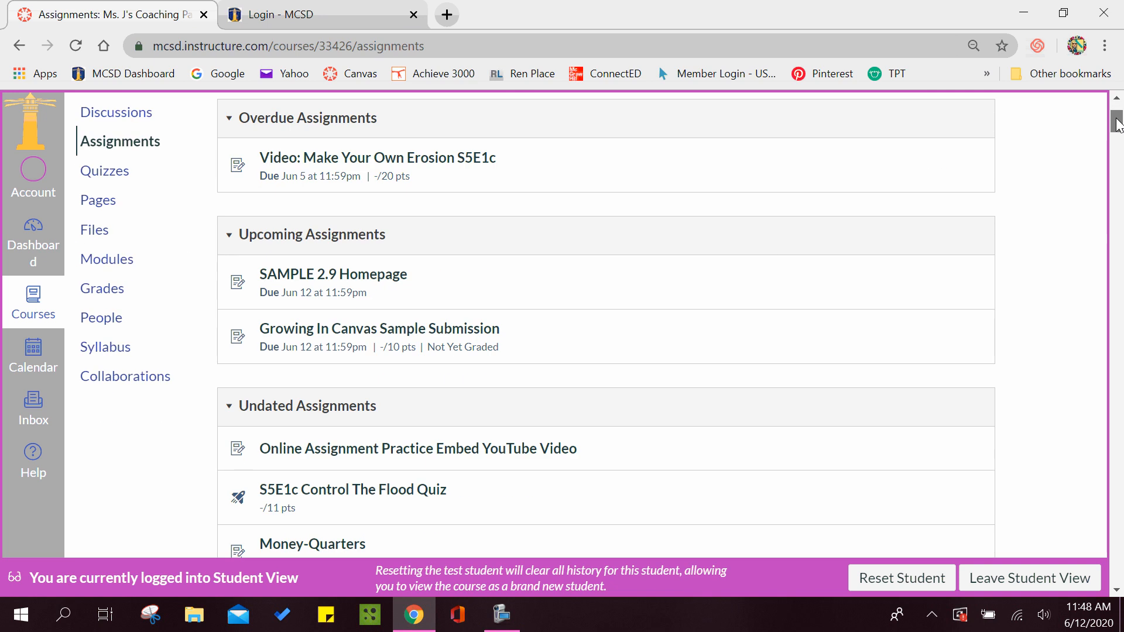
click(398, 334)
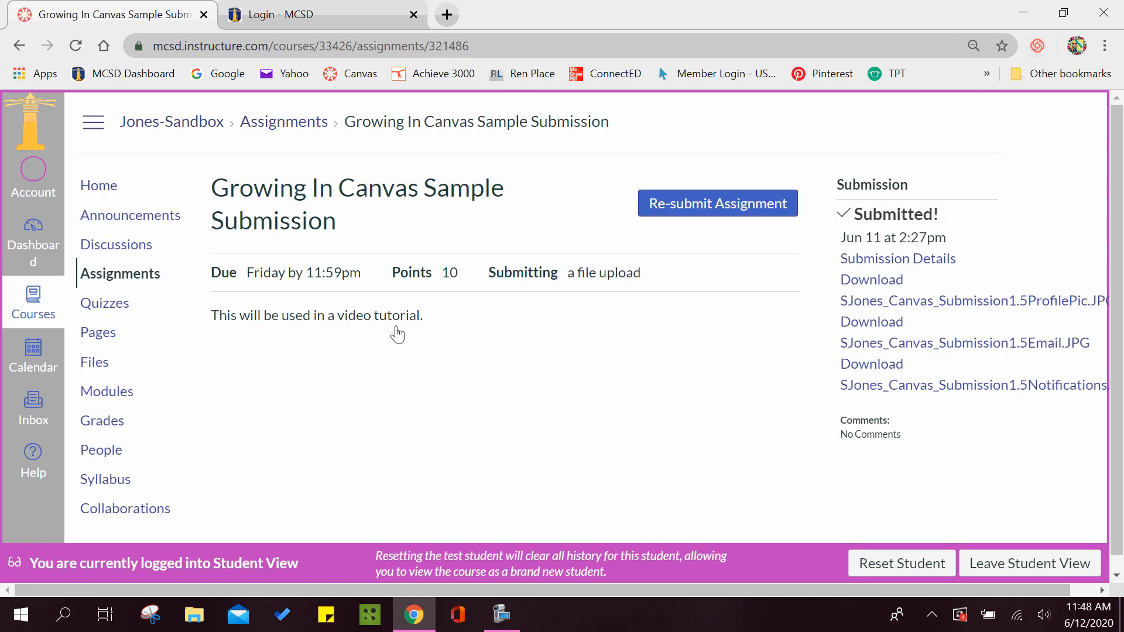
click(678, 216)
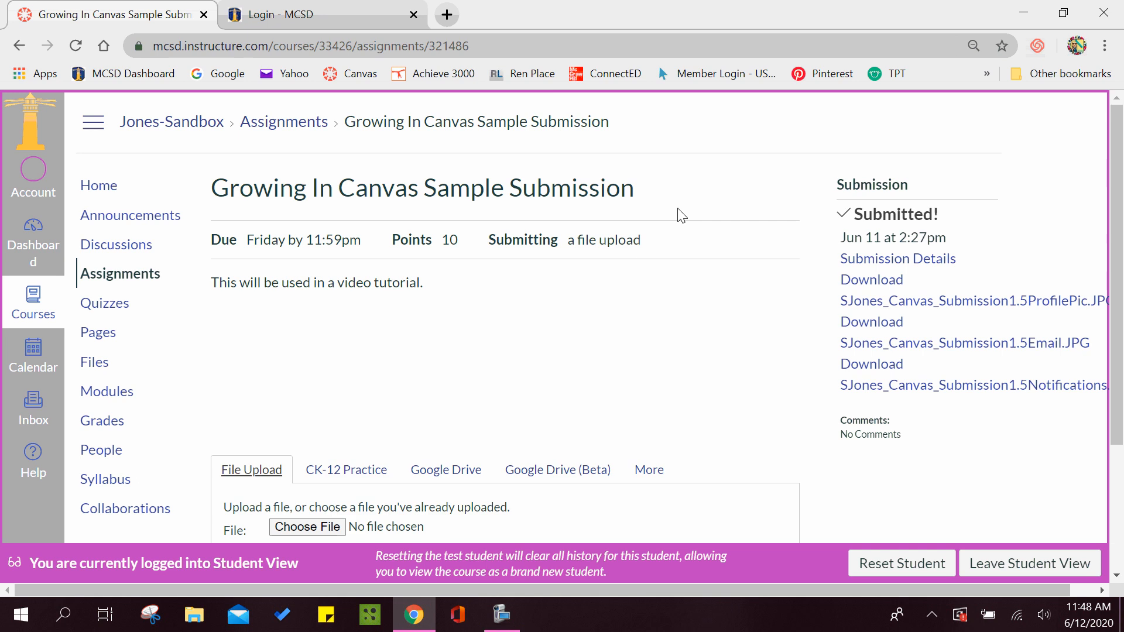
drag(1118, 207, 1113, 328)
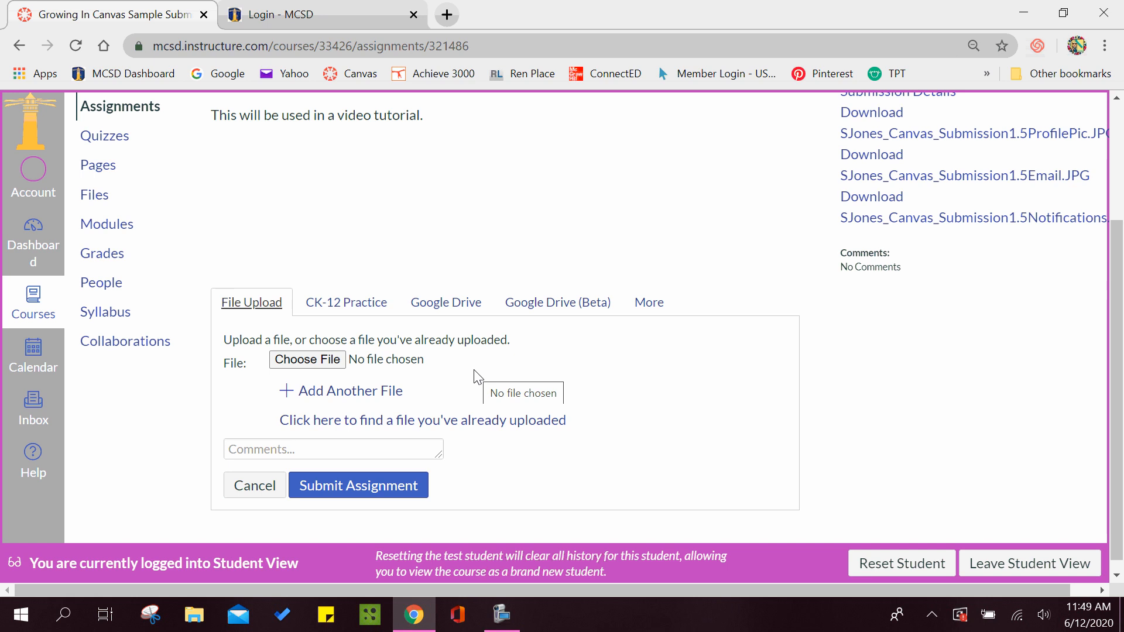
Add a second file slot to the submission and attach the 2.11Module1 screenshot to the first slot.
click(340, 392)
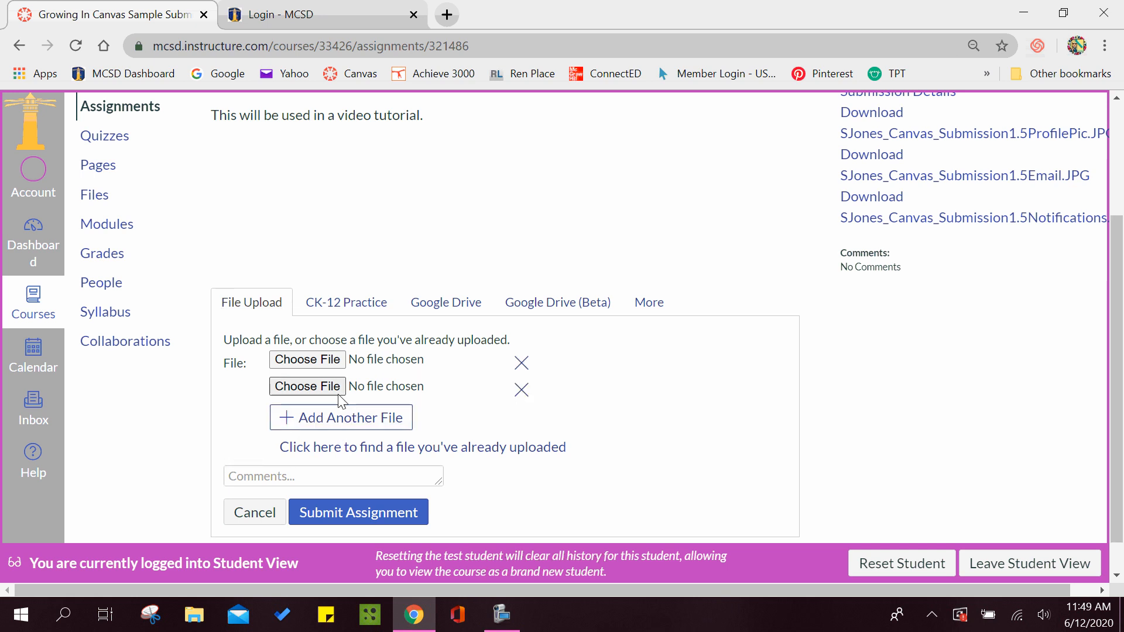
click(323, 361)
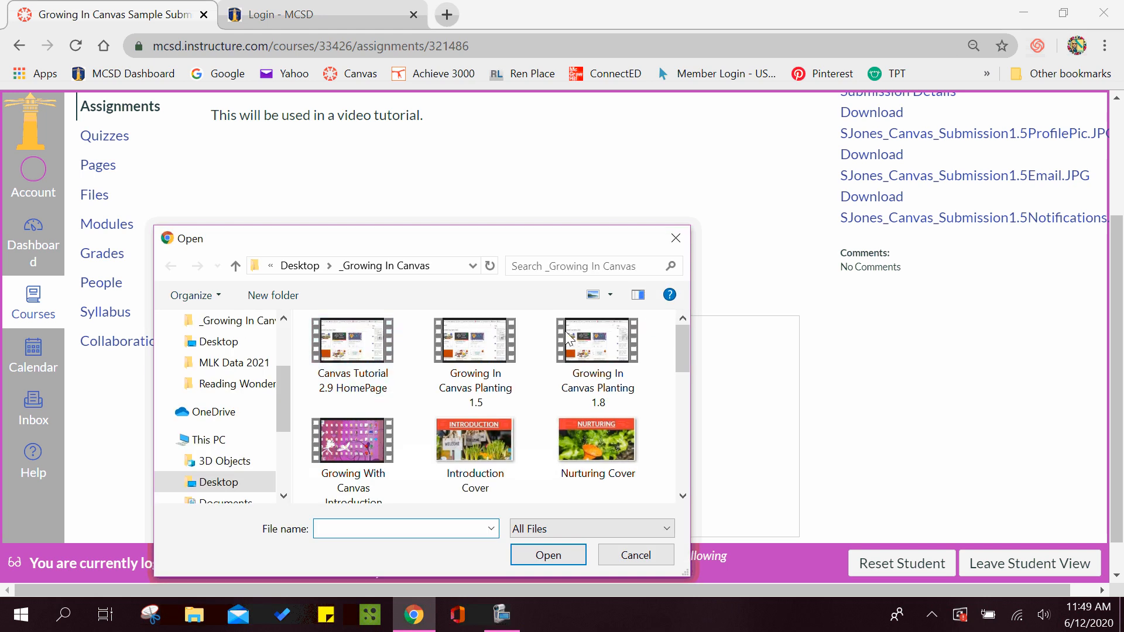
drag(682, 333, 673, 441)
click(597, 363)
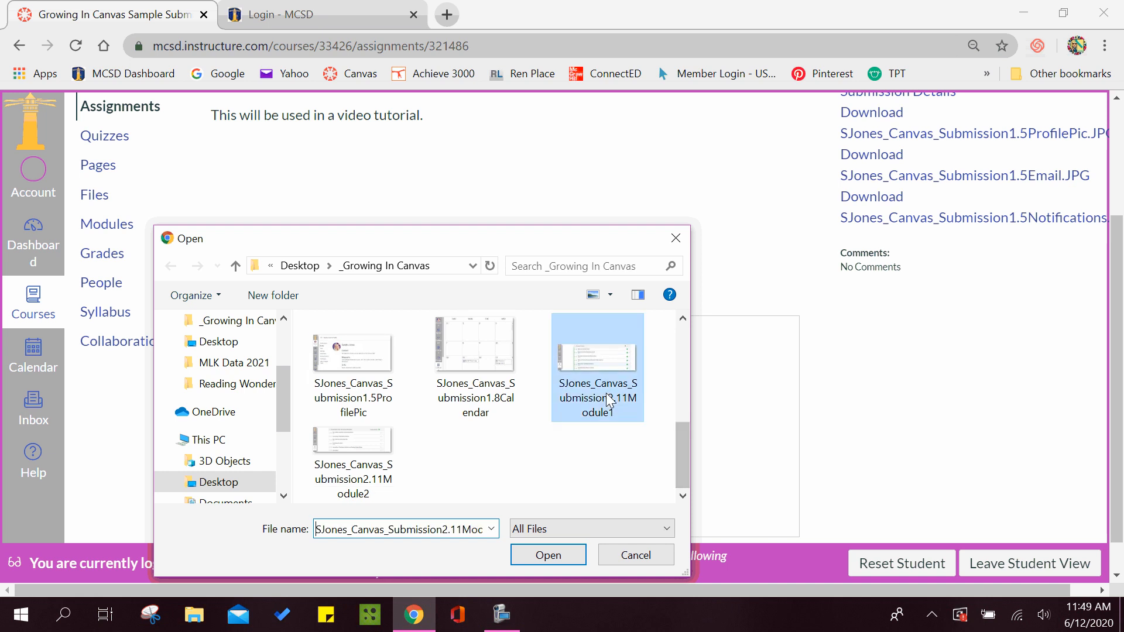
click(546, 555)
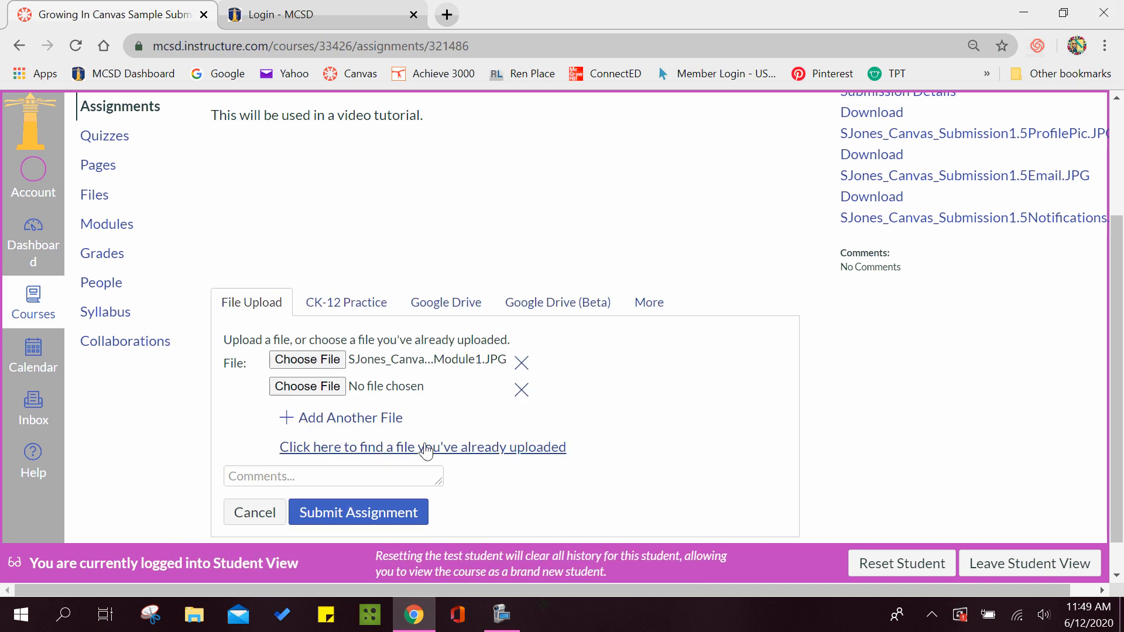
Attach the 2.11Module2 screenshot from the _Growing In Canvas folder to the second file slot.
click(322, 391)
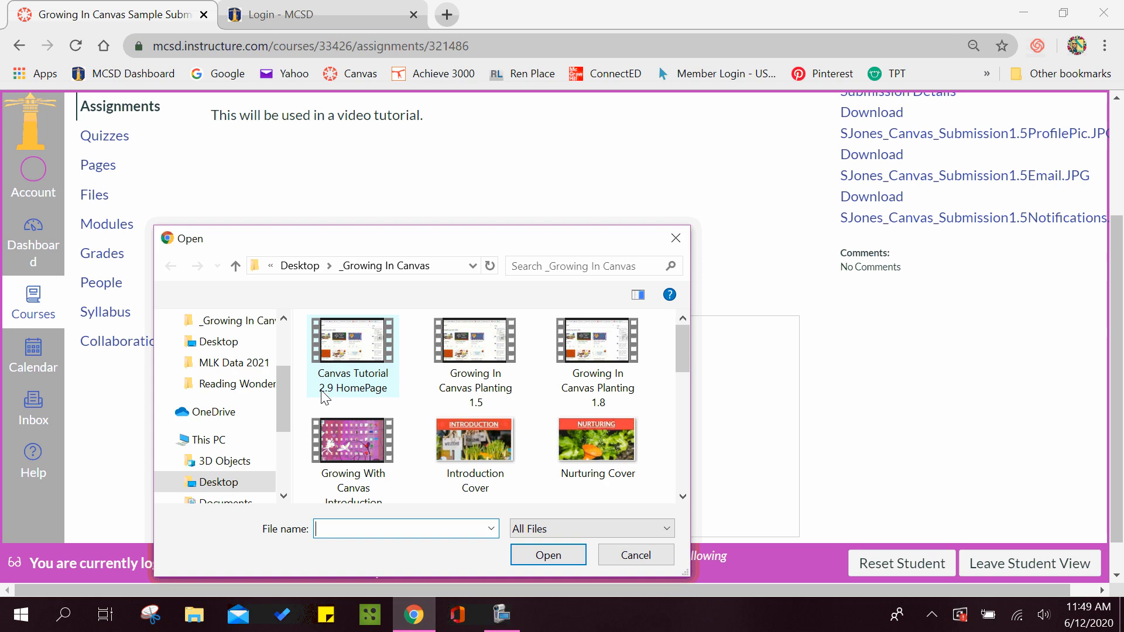
drag(684, 336, 679, 446)
click(344, 440)
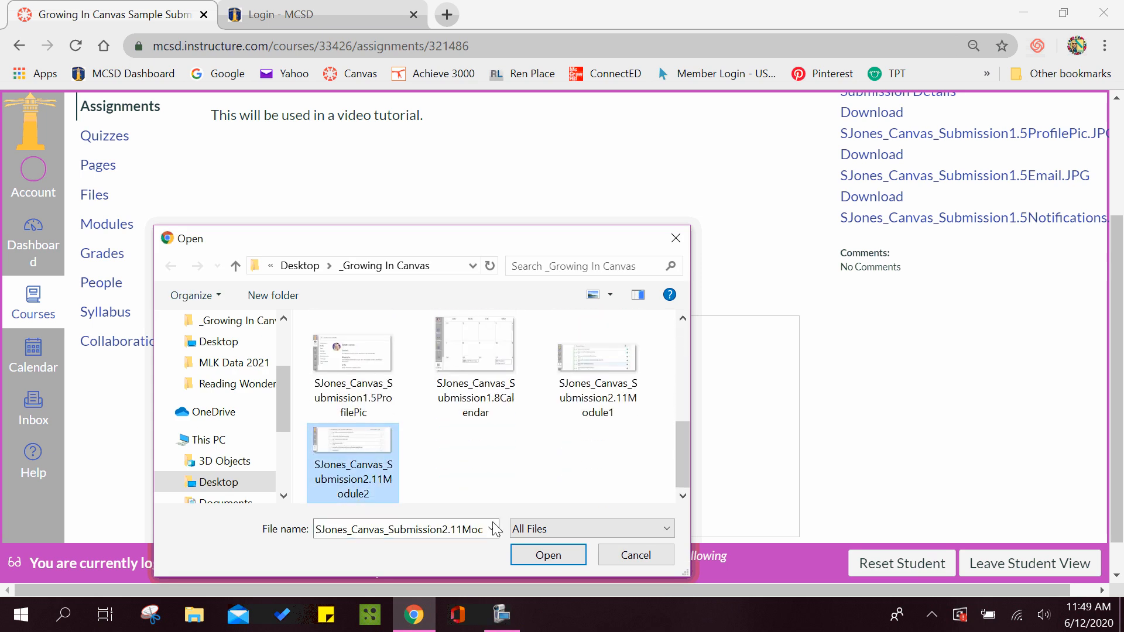
click(554, 560)
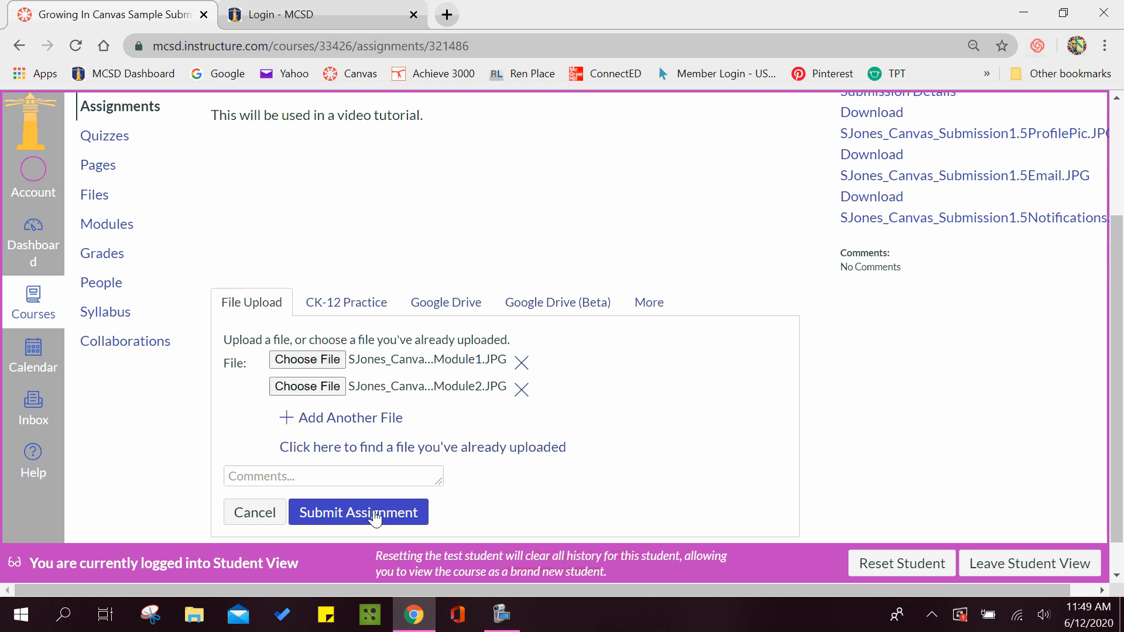
Submit the assignment with both screenshots and leave Student View, confirming that the page may be left.
click(369, 511)
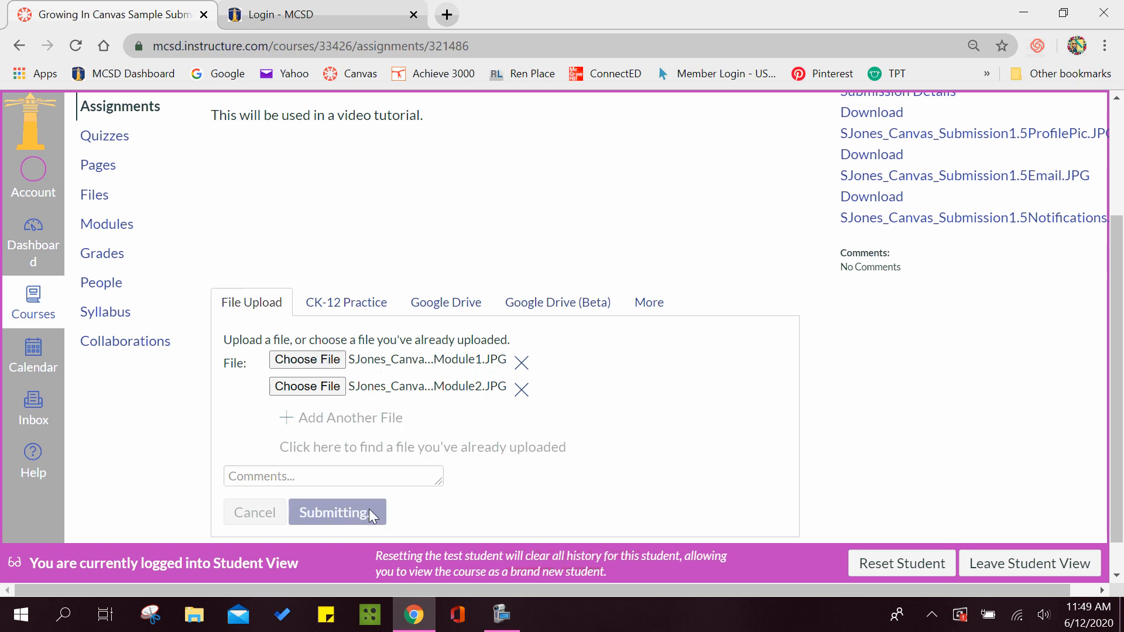
click(989, 568)
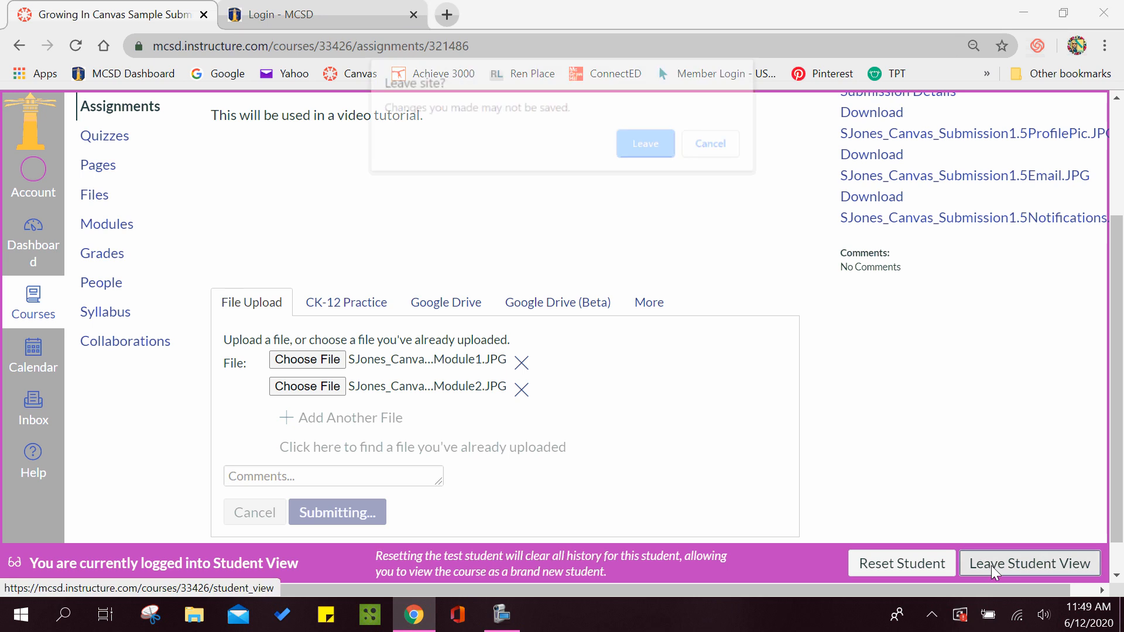
click(644, 146)
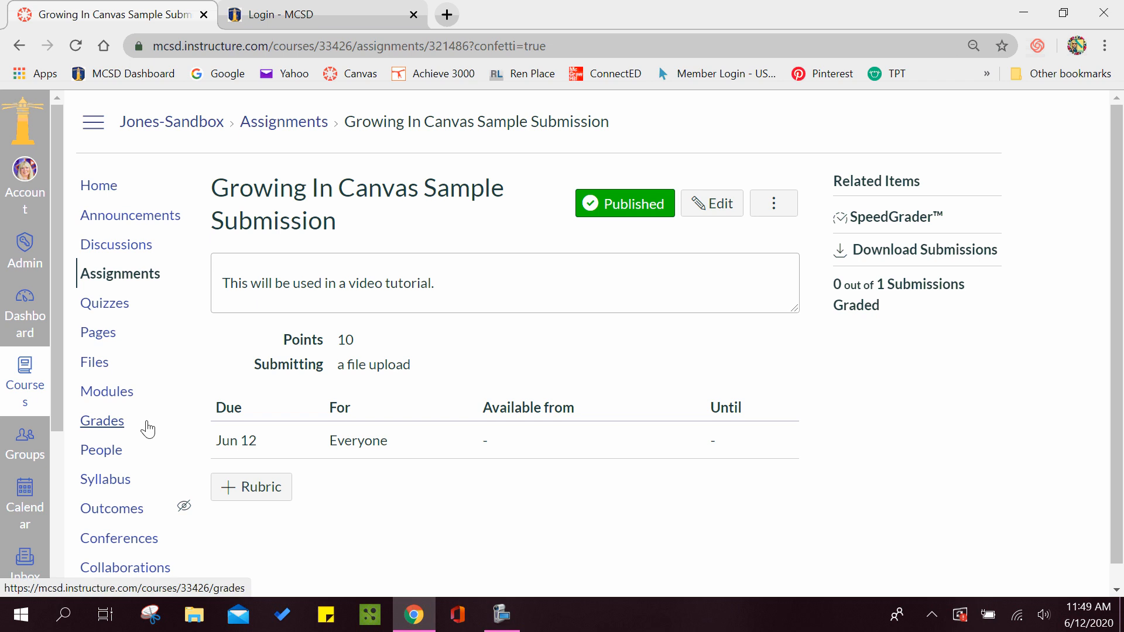
Return to the Canvas Training Course, open its Nurturing module and go back up to the Introduction module.
click(35, 314)
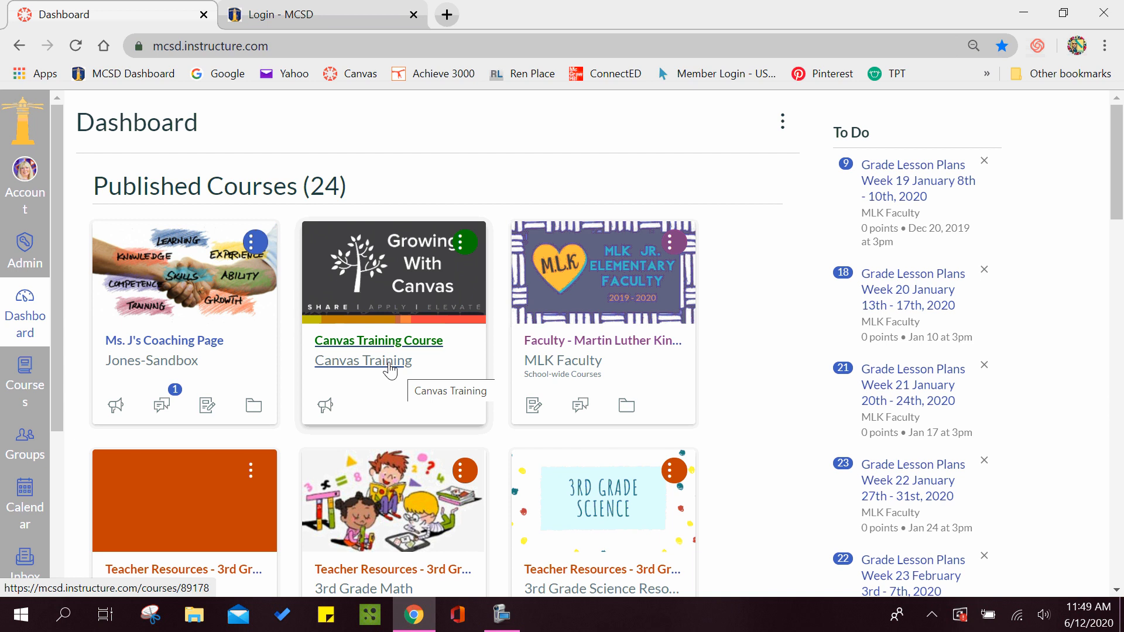
click(390, 367)
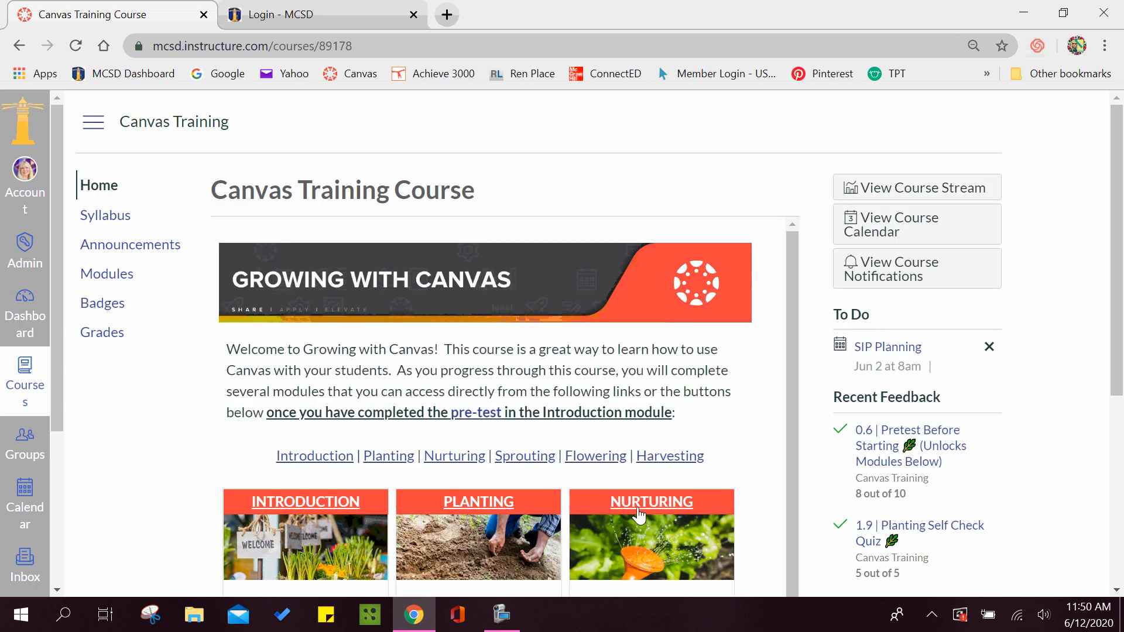
click(639, 513)
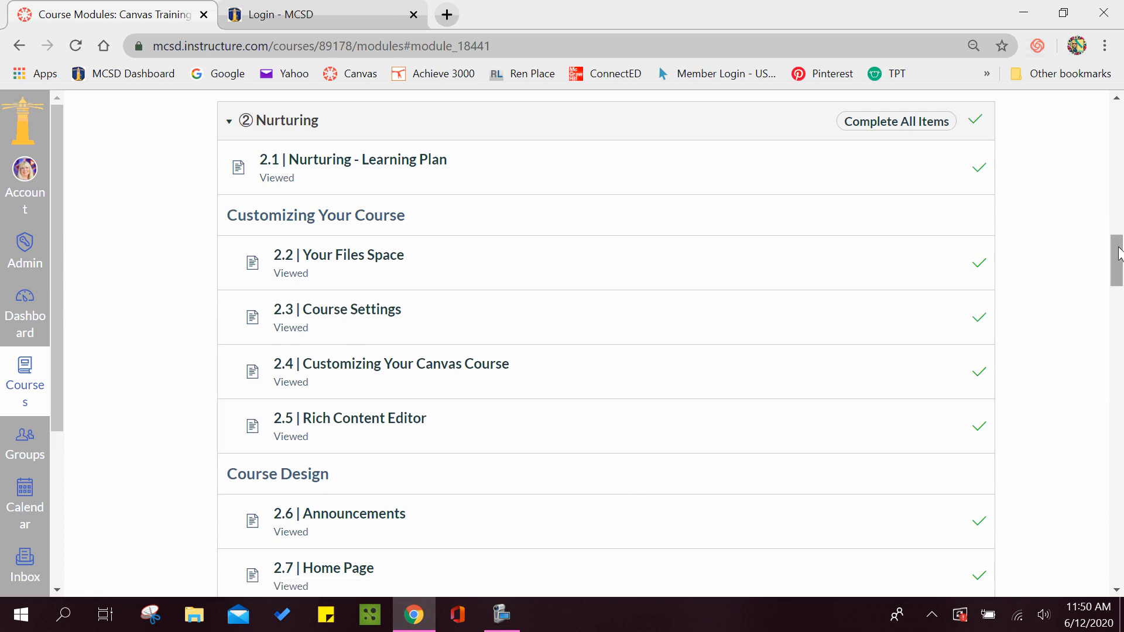
drag(1119, 254, 1115, 120)
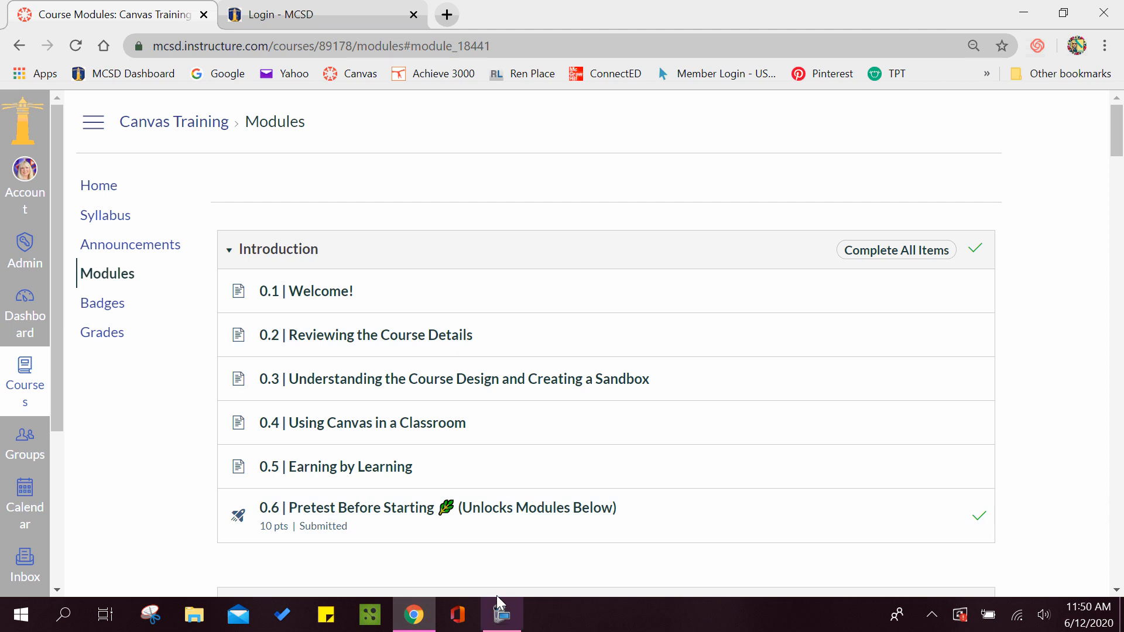